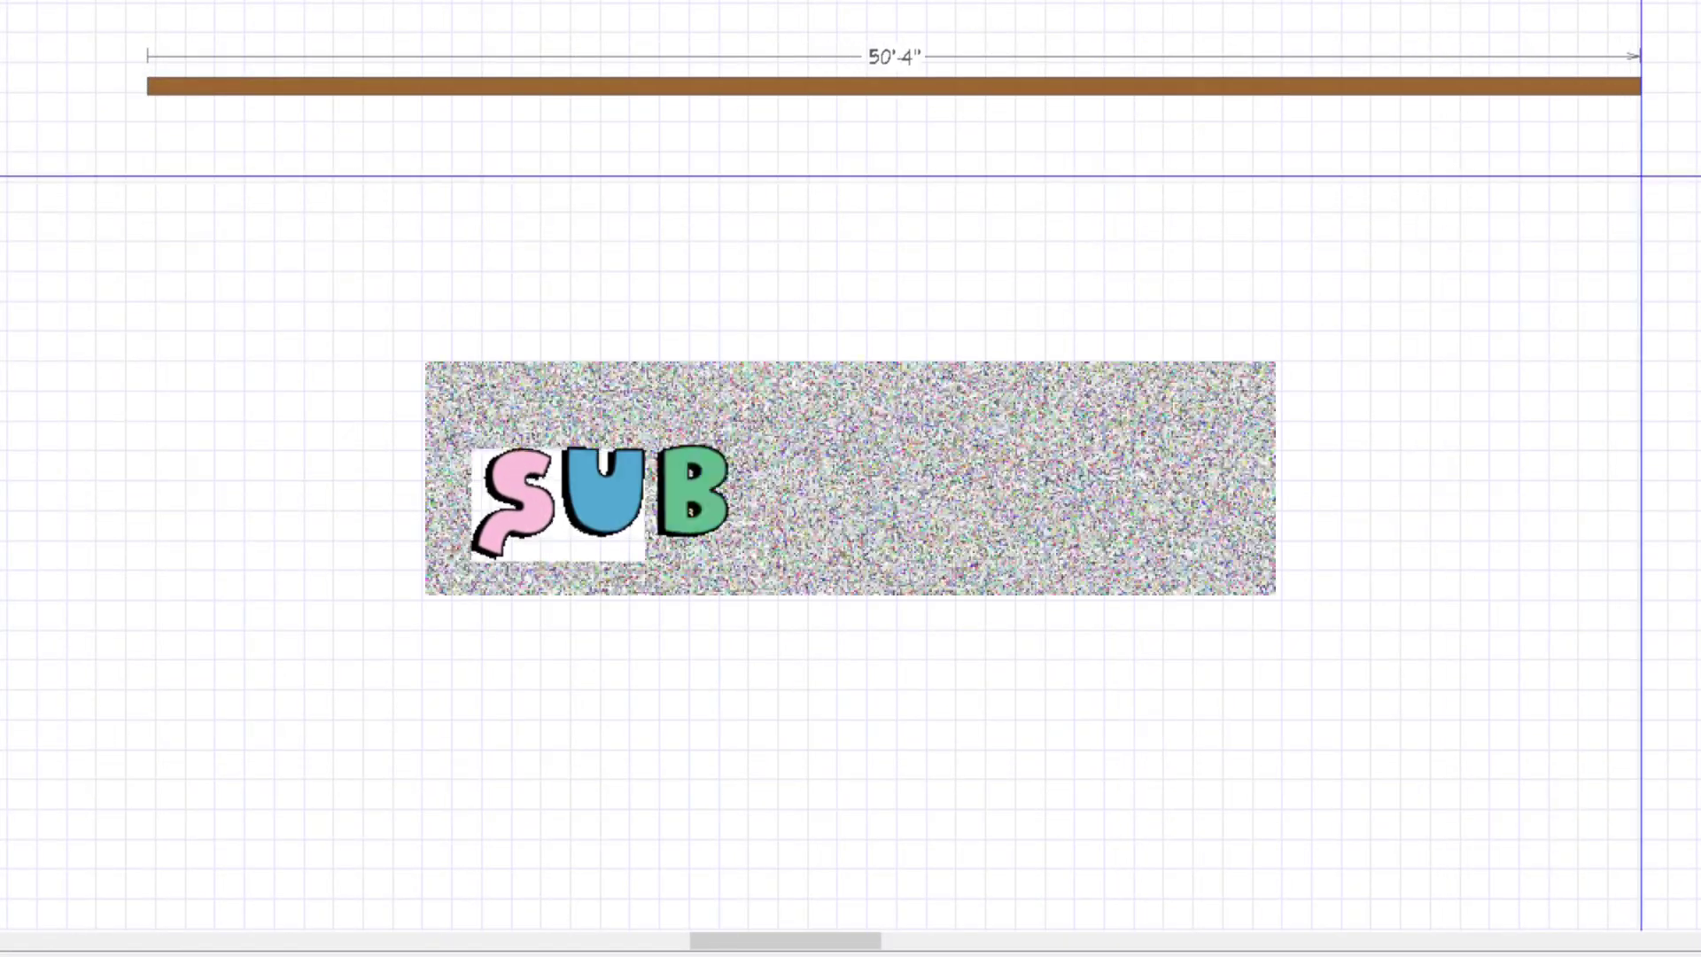
# Draw four exterior walls as a closed rectangle, with the upper wall 50' long and the left wall 30' long
pyautogui.click(1640, 86)
pyautogui.scroll(-1, 1641, 886)
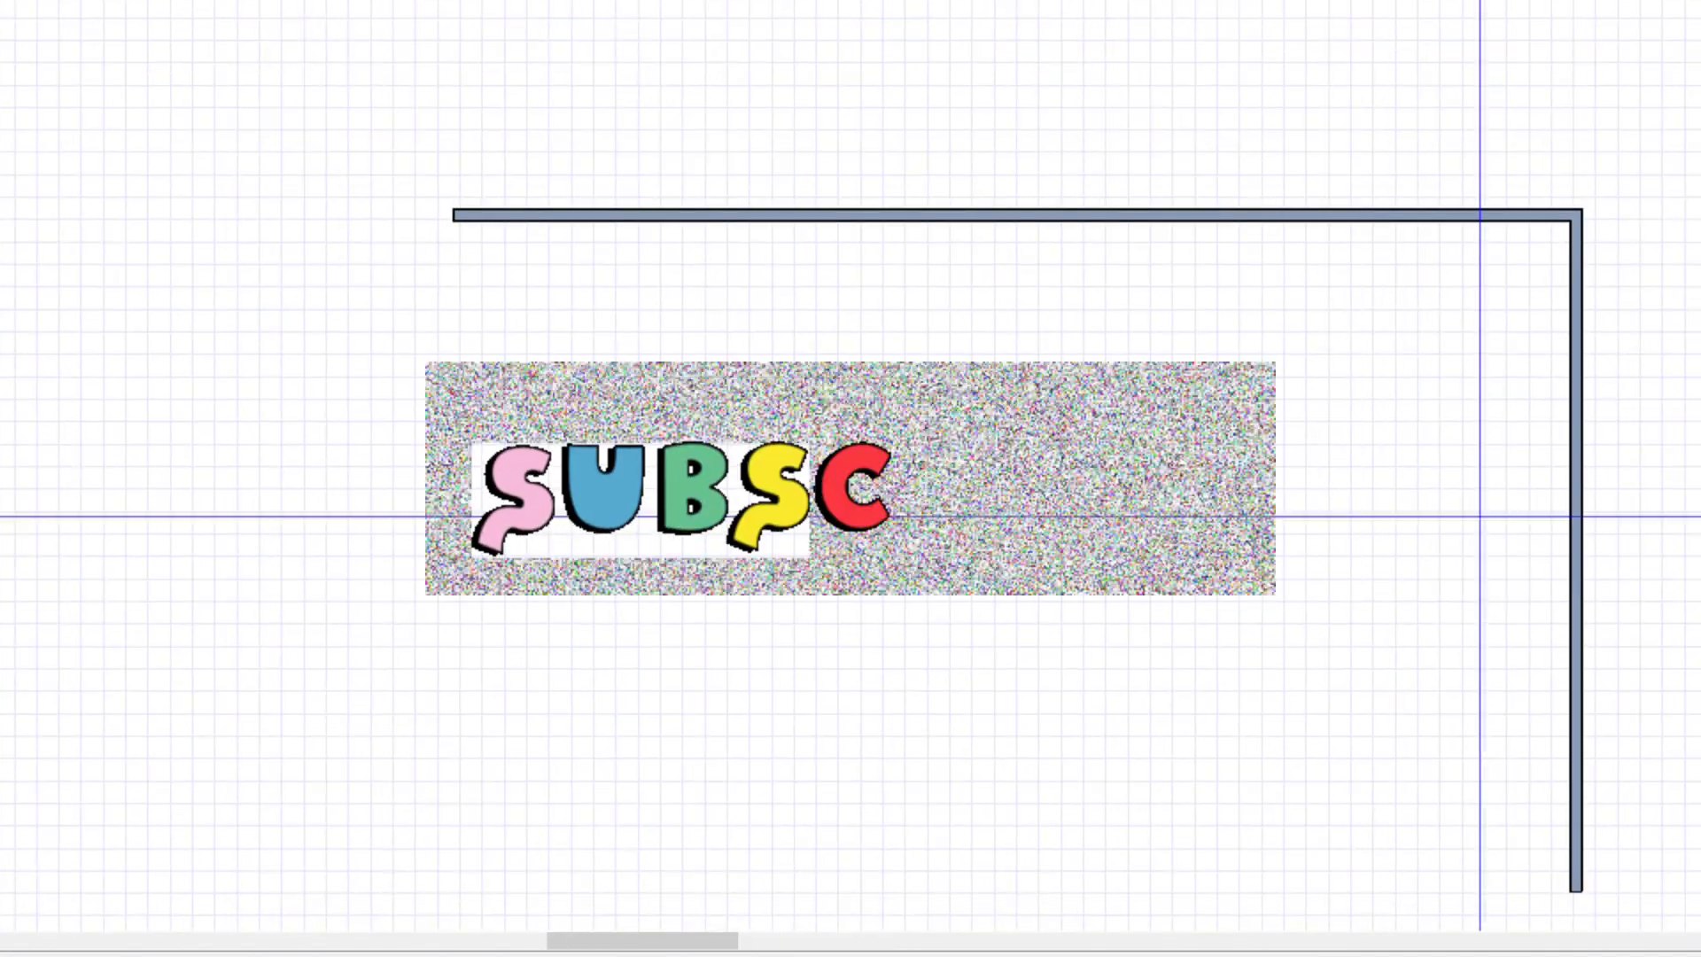
pyautogui.click(1576, 785)
pyautogui.click(454, 819)
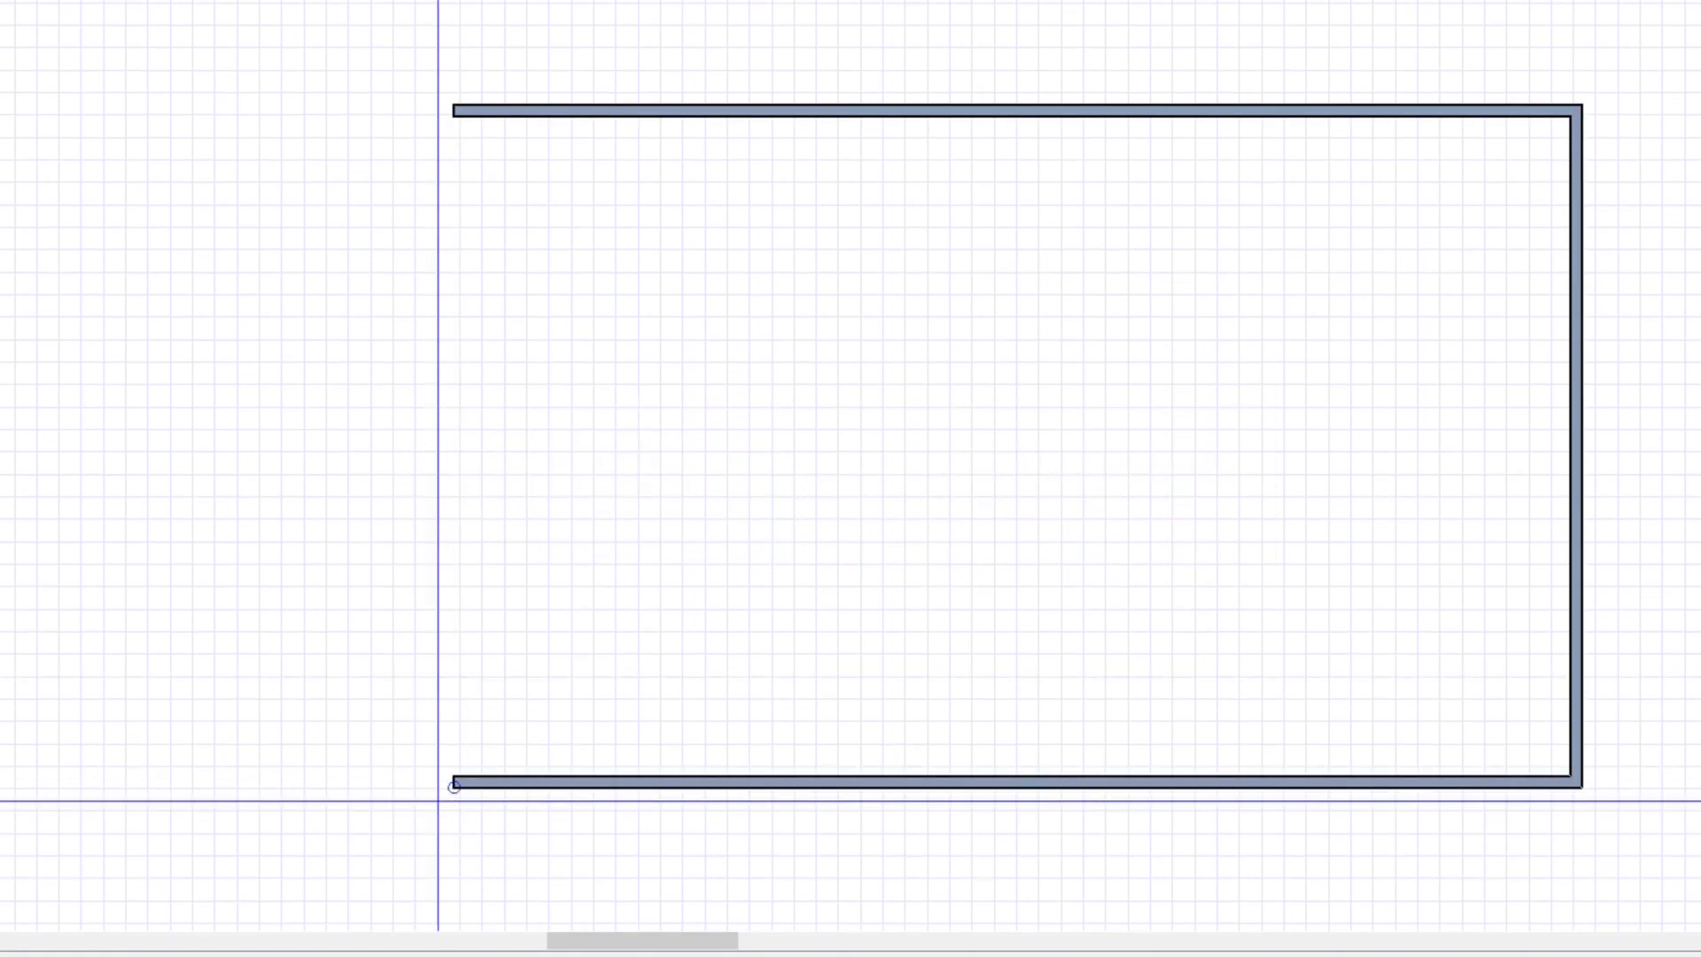
pyautogui.click(454, 111)
pyautogui.click(1011, 107)
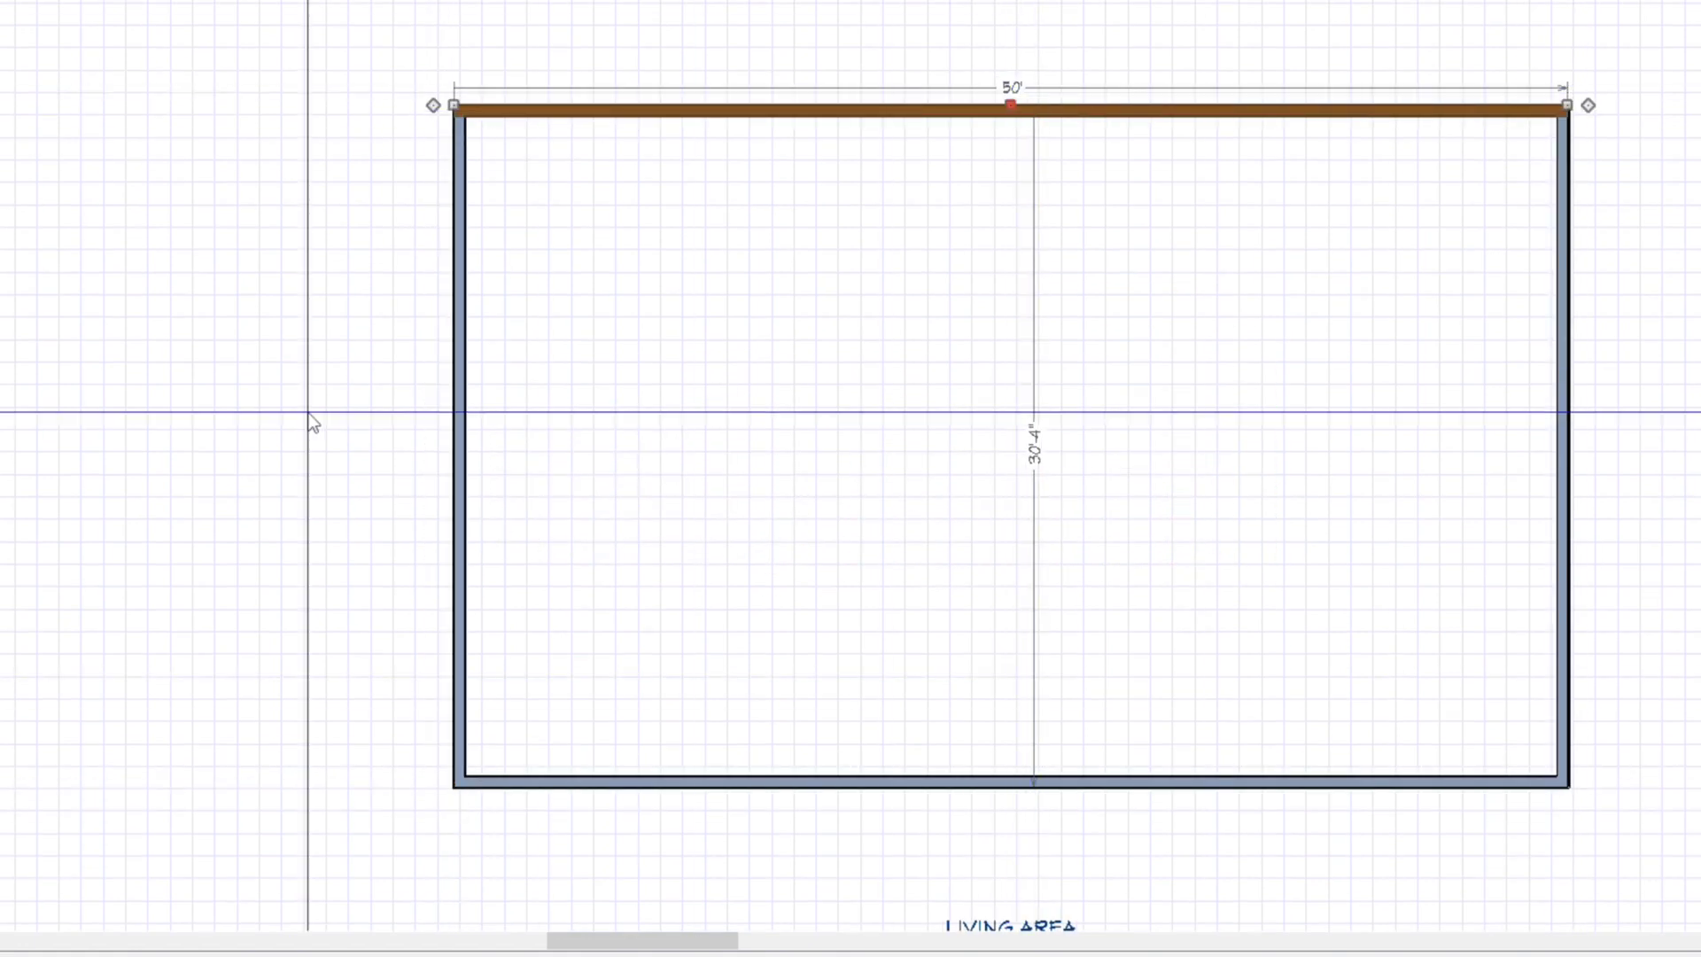
pyautogui.click(450, 447)
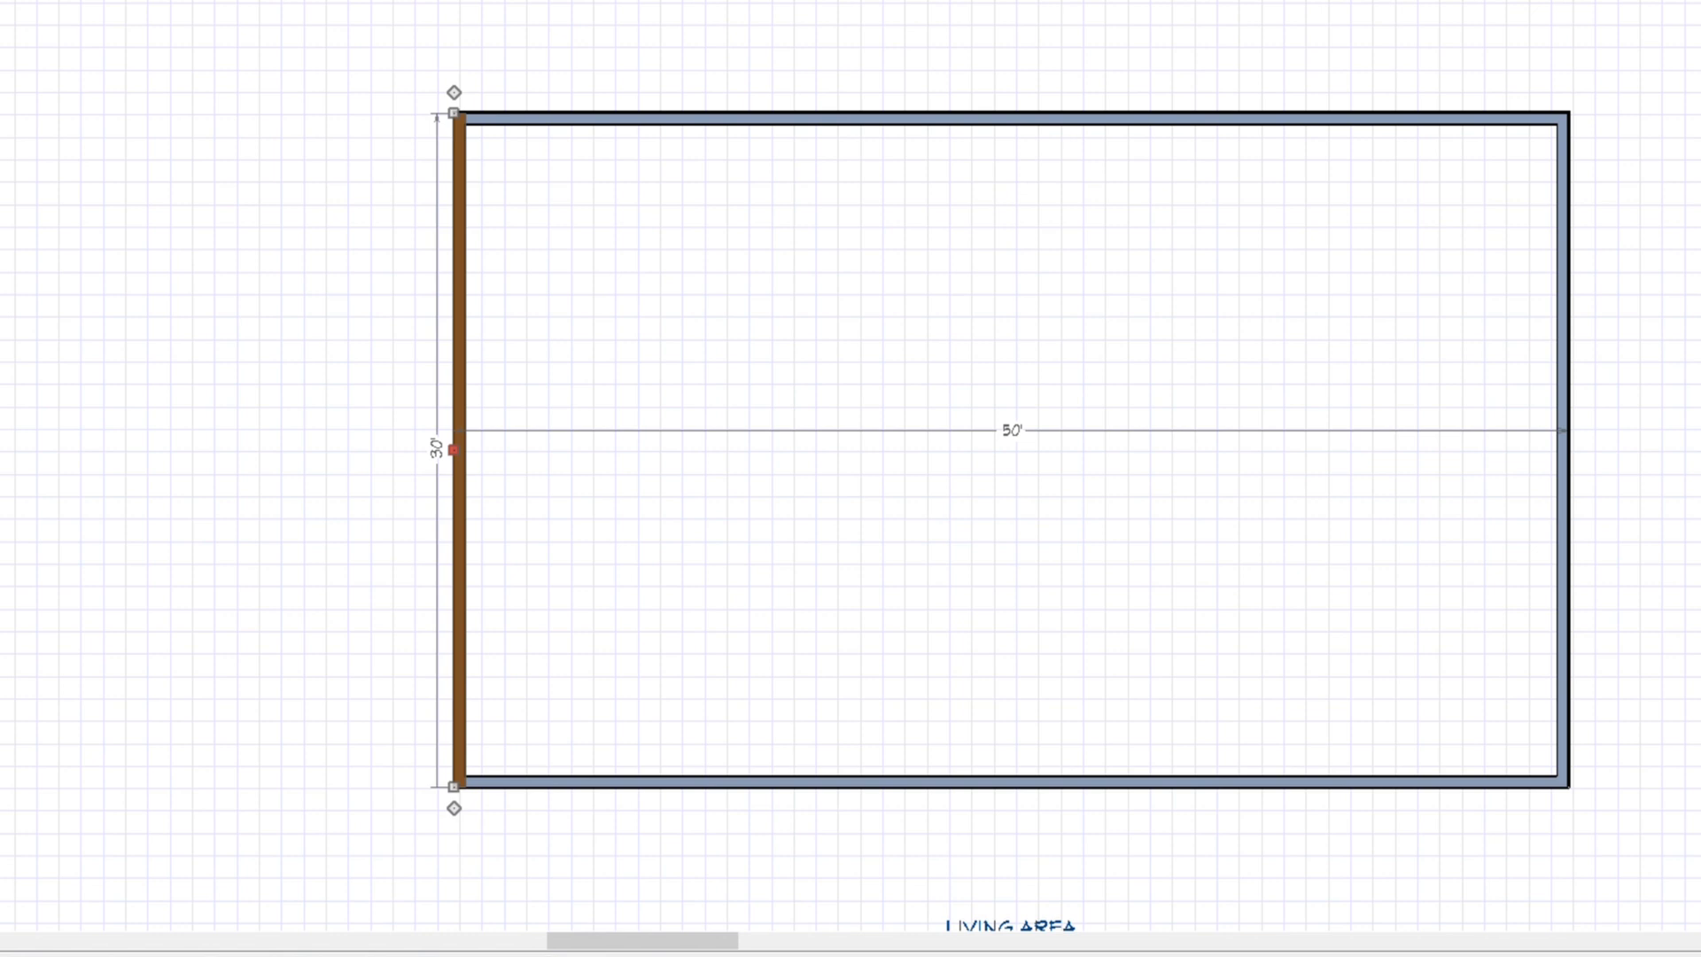
# Draw two interior walls enclosing a 10' deep room in the lower-right corner of the plan
pyautogui.moveTo(1561, 503)
pyautogui.mouseDown()
pyautogui.moveTo(1397, 501)
pyautogui.moveTo(1333, 562)
pyautogui.moveTo(1329, 507)
pyautogui.moveTo(1331, 776)
pyautogui.mouseUp()
pyautogui.click(1435, 519)
pyautogui.click(1354, 651)
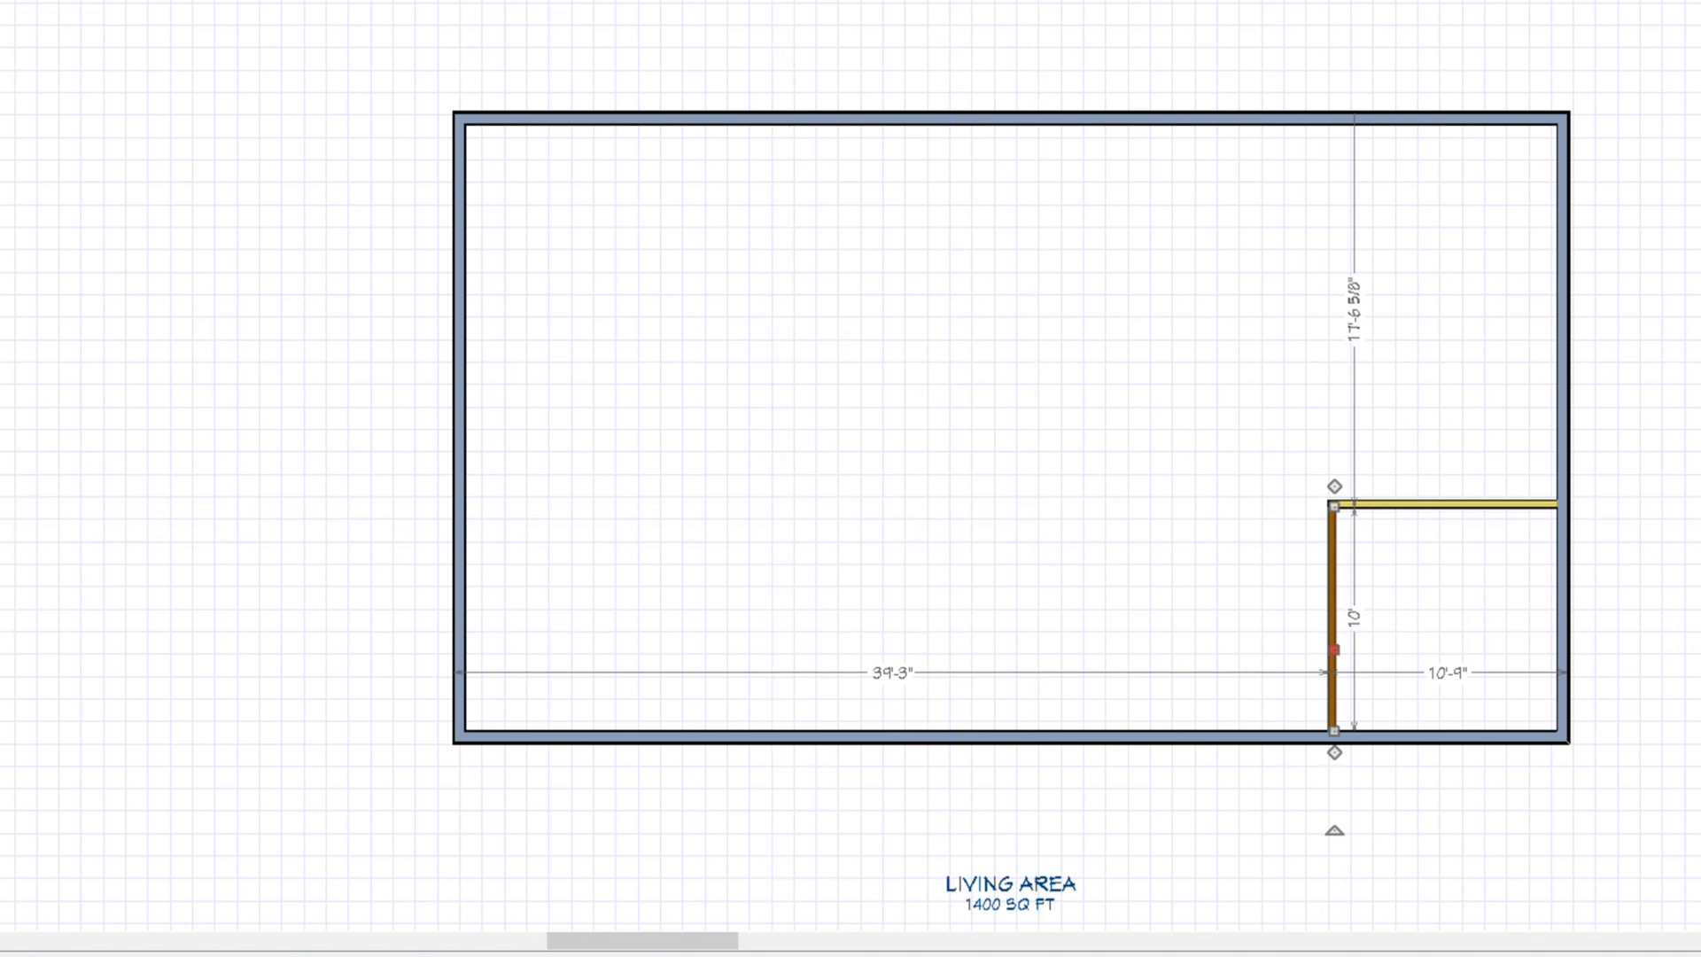
# Place a 10' wide sliding door in the lower wall and 3' wide windows: two lower, three upper, two left and one right
pyautogui.click(931, 736)
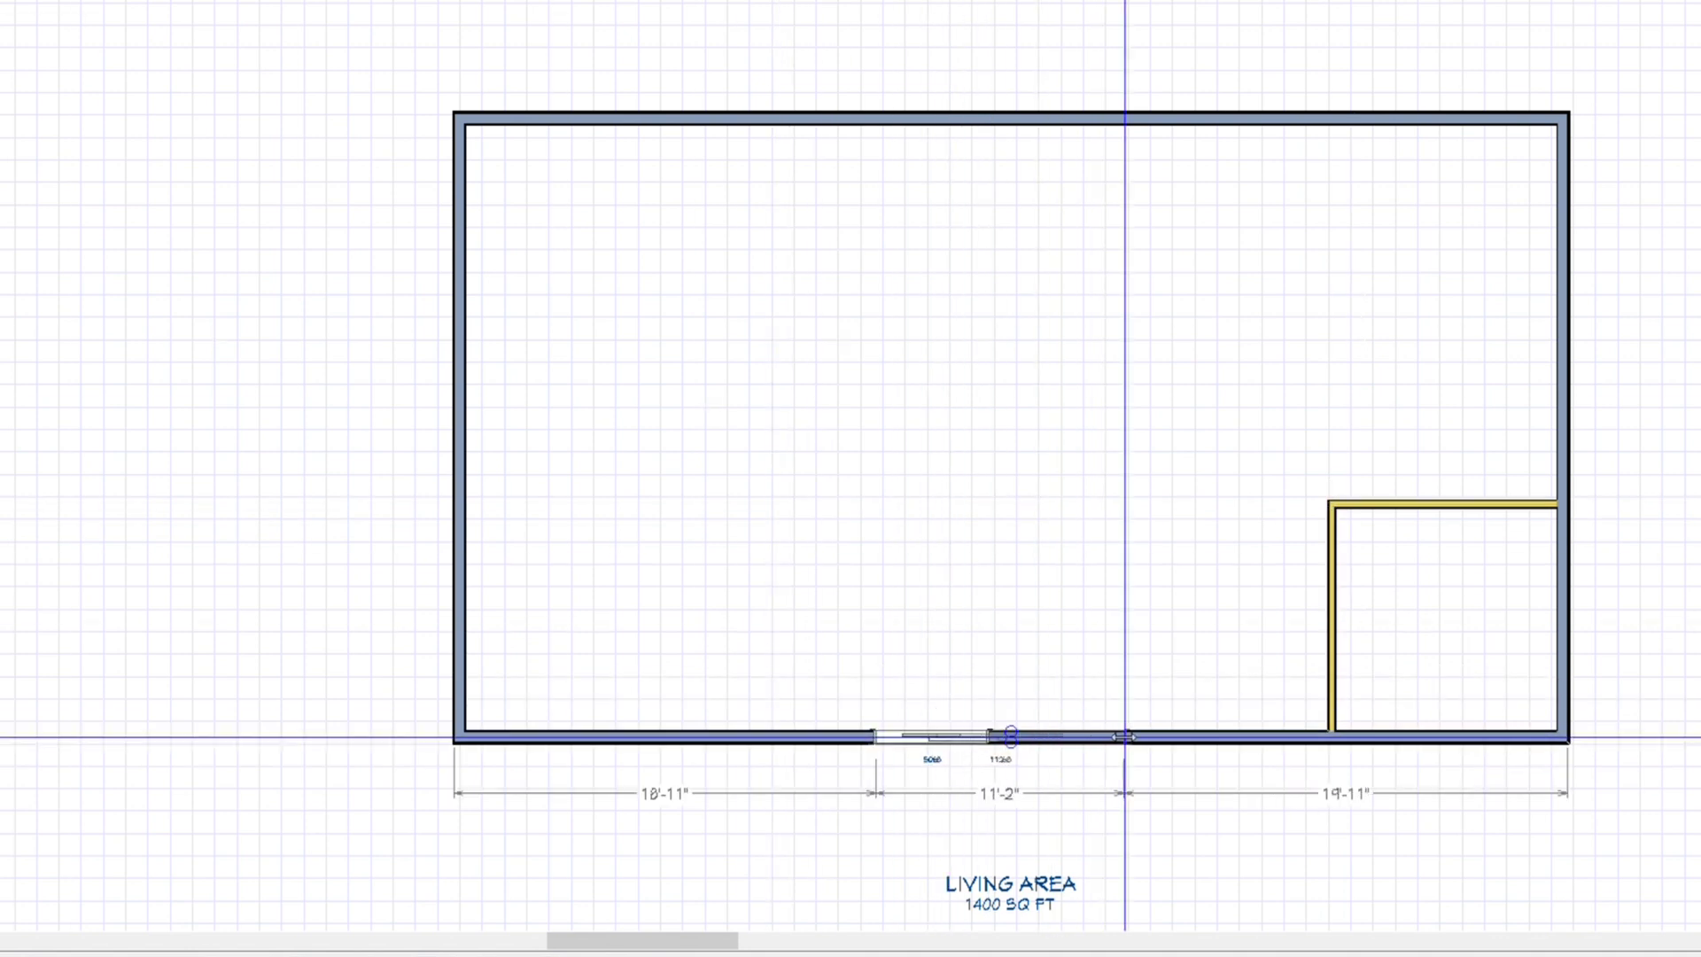
pyautogui.click(901, 683)
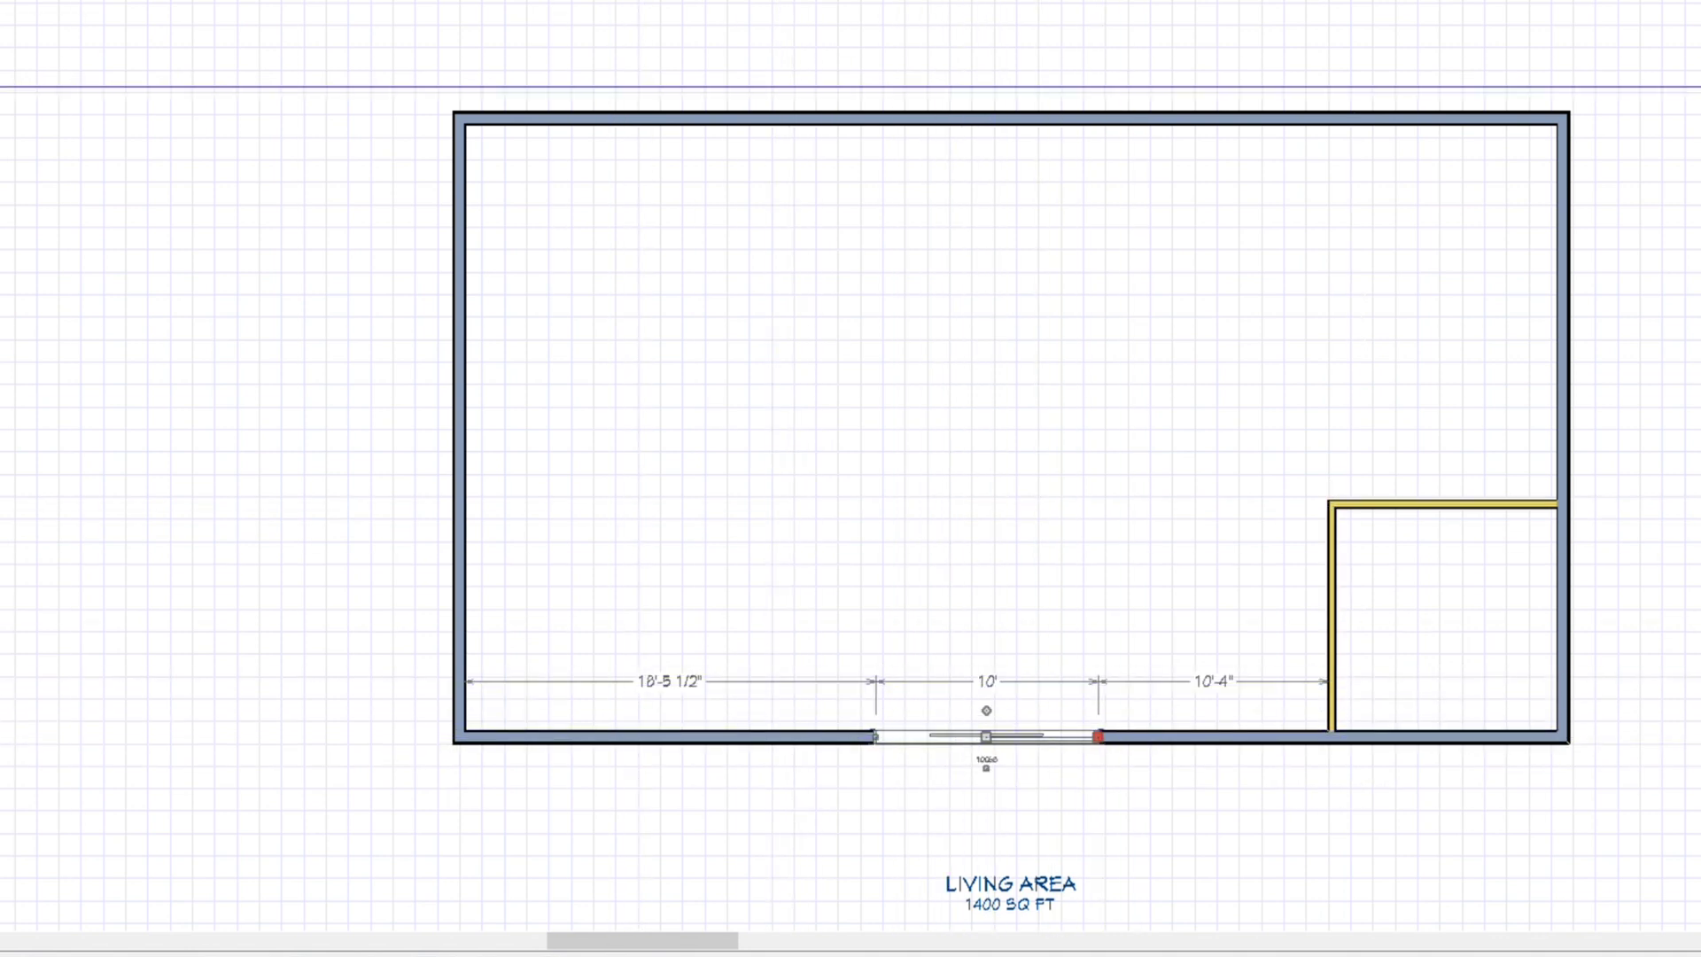
pyautogui.click(1210, 738)
pyautogui.click(657, 737)
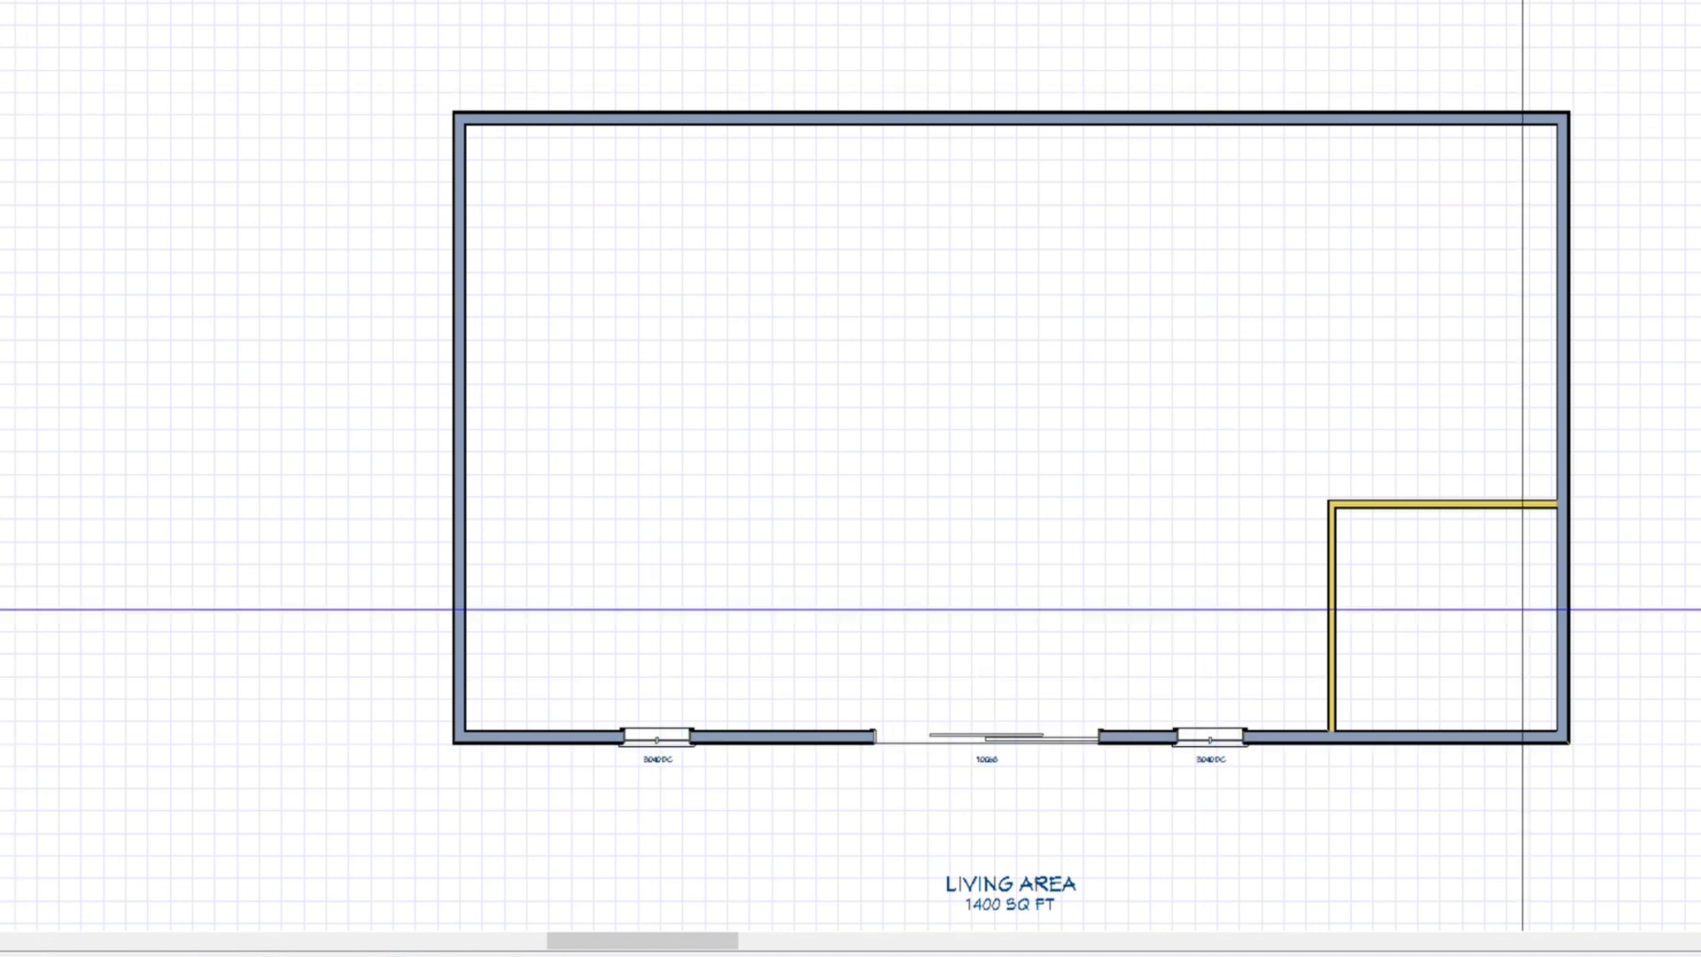
pyautogui.click(1564, 319)
pyautogui.click(1354, 118)
pyautogui.click(453, 256)
pyautogui.click(454, 514)
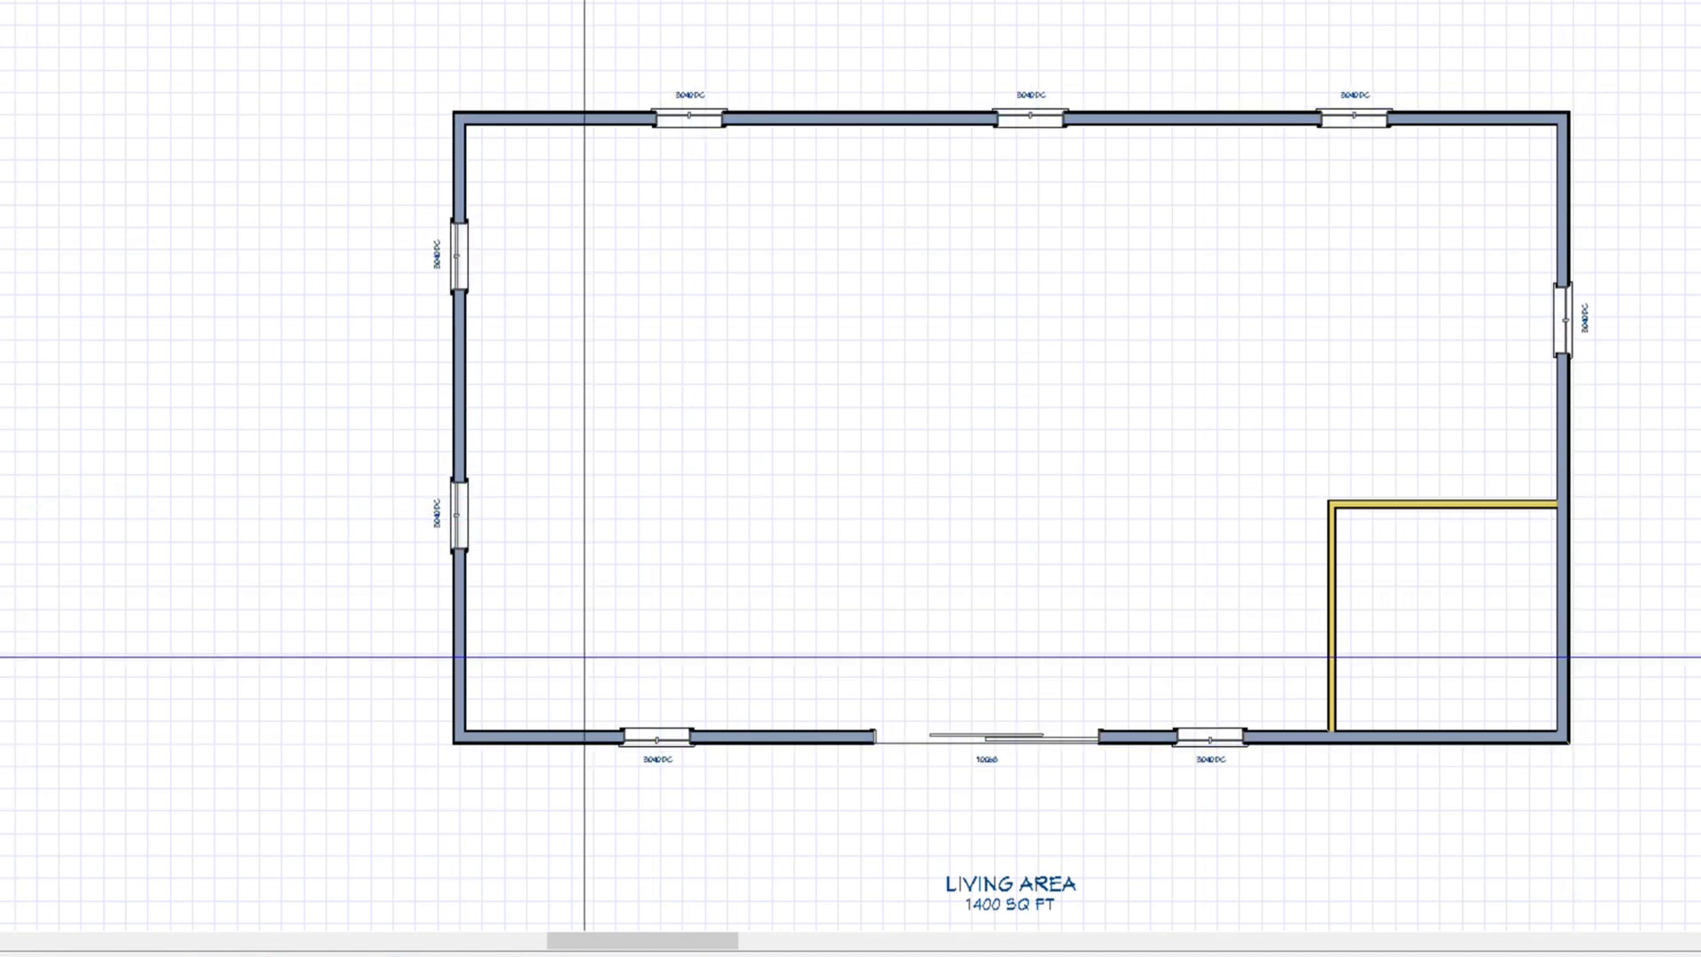
# Set the gap between the lower wall's left window and the sliding door to 6', and show the plan as a 3D overview
pyautogui.click(748, 699)
pyautogui.write('6')
pyautogui.press('Return')
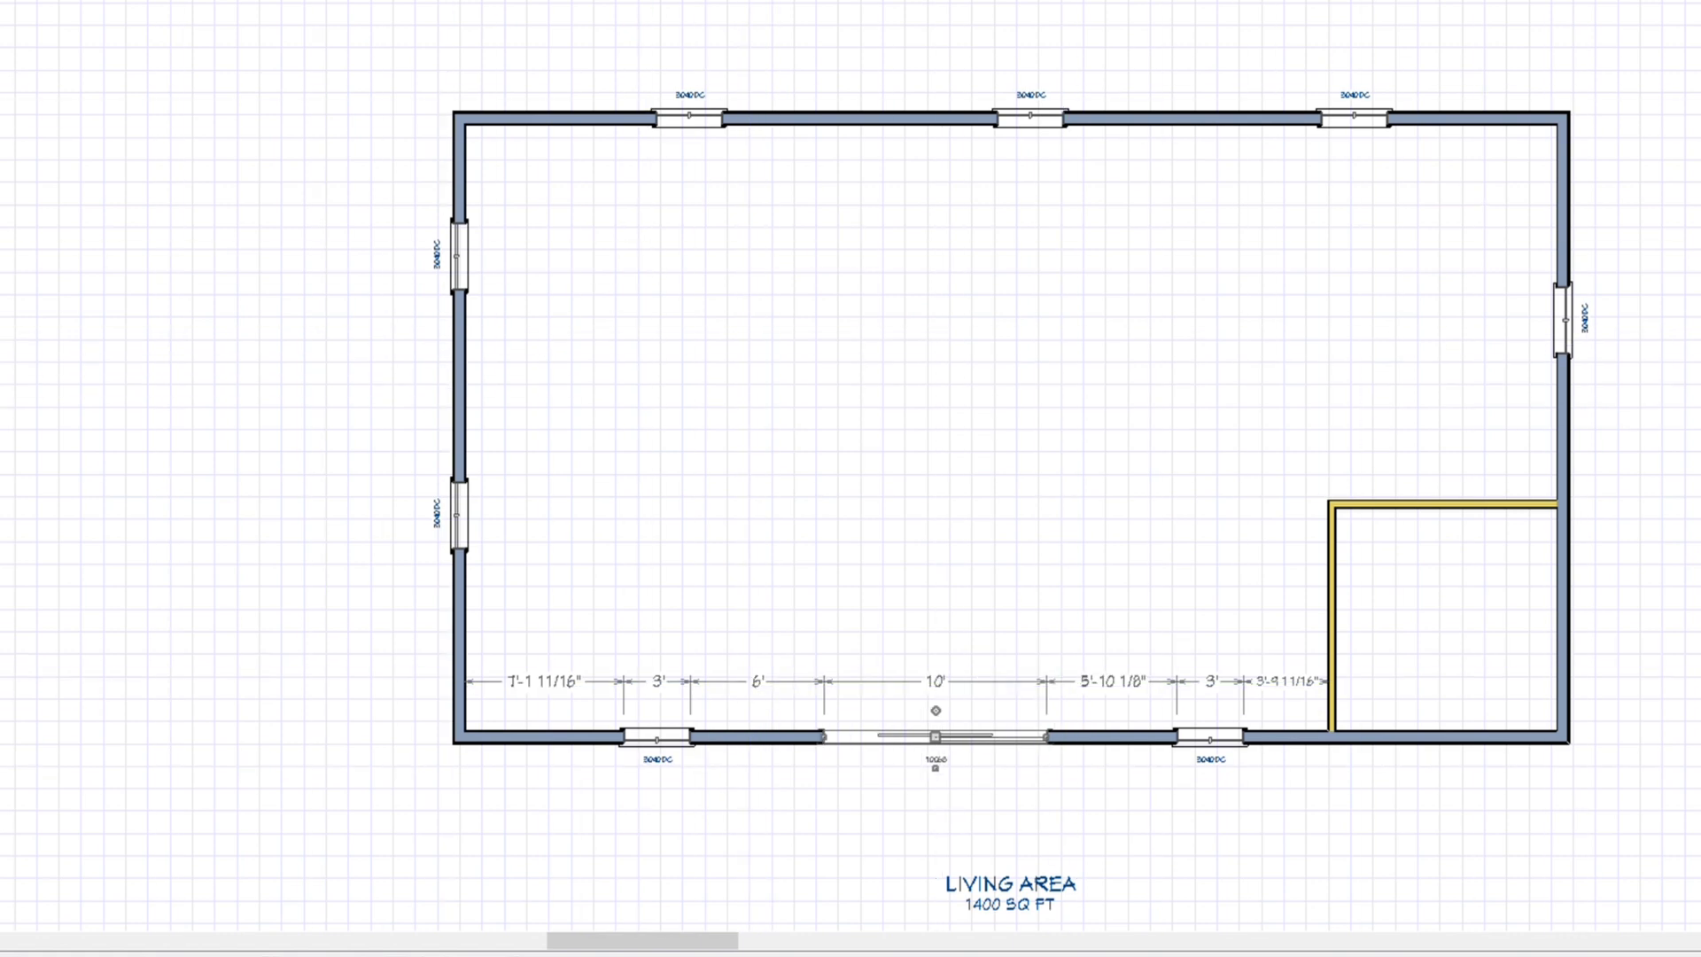
pyautogui.press('F9')
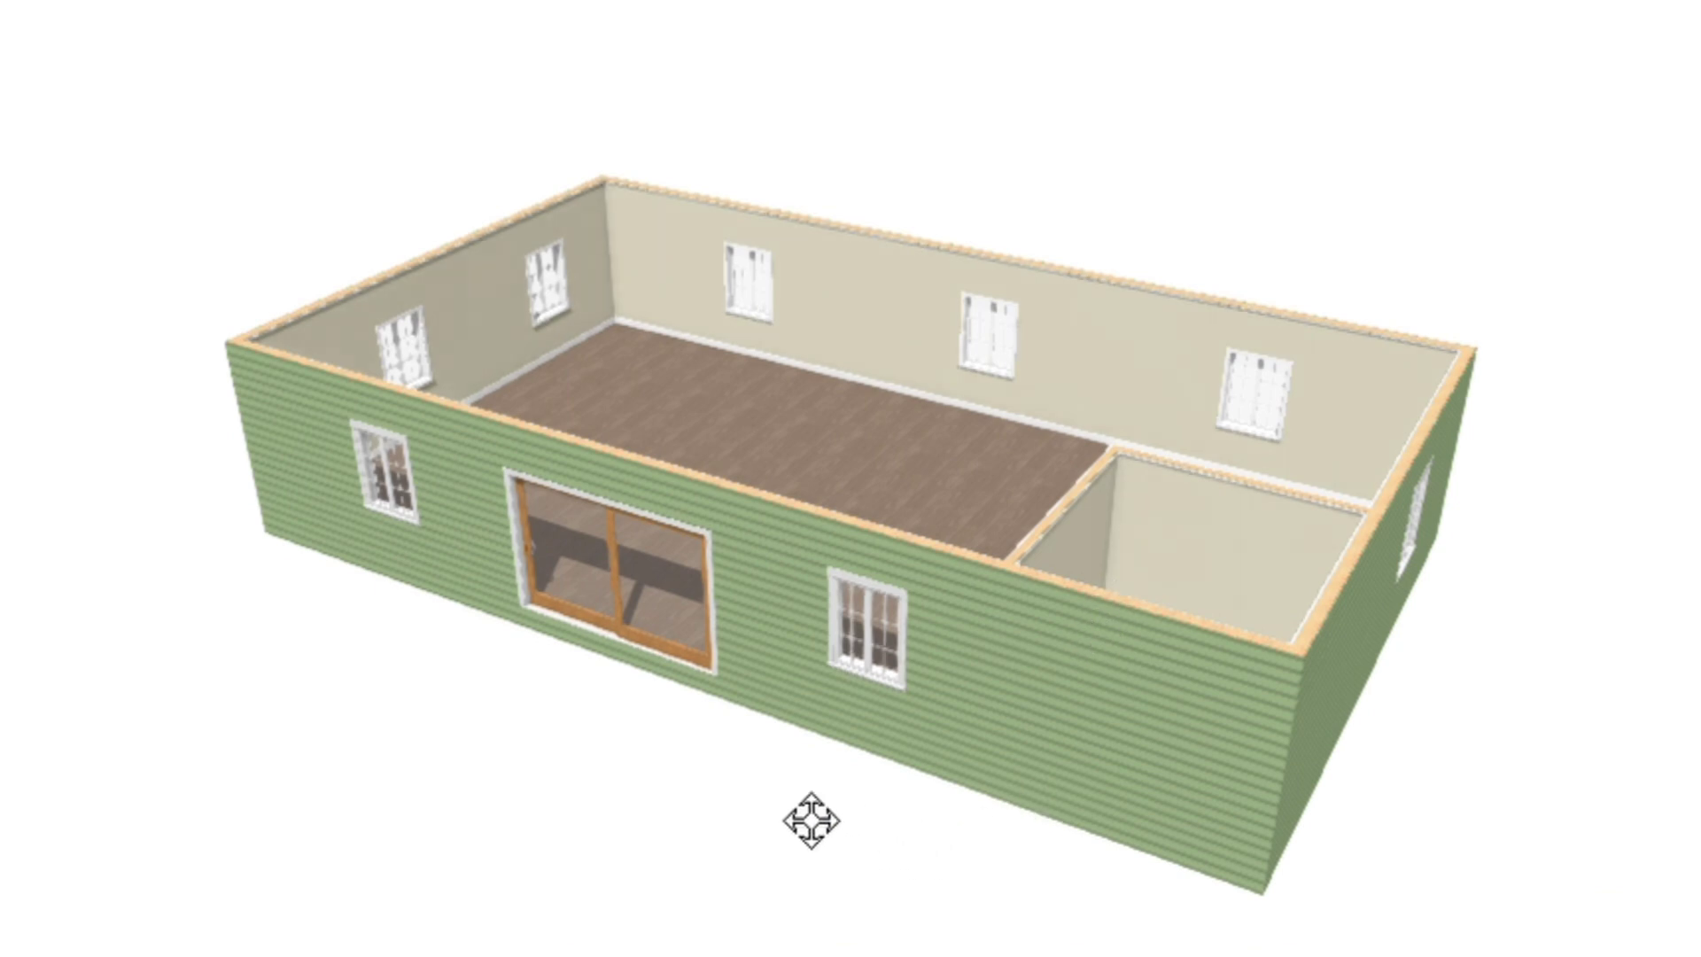
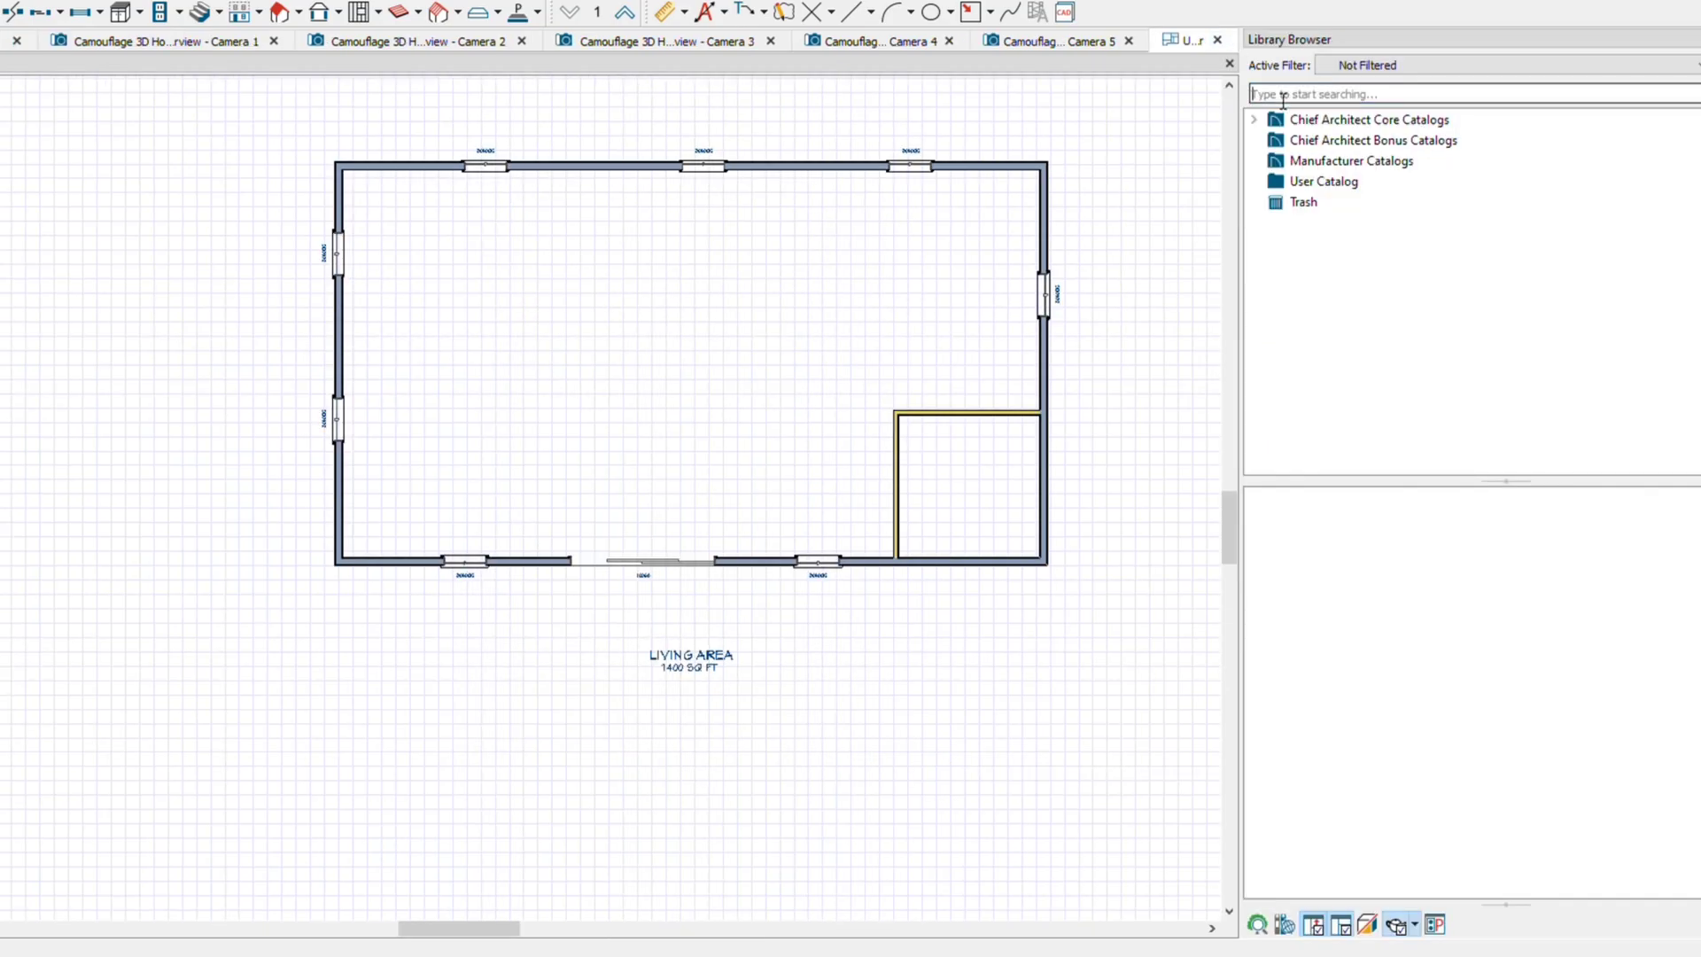
# Find the Pillow-Back Sofa in the library and place four along the upper wall and one by the right wall
pyautogui.click(1294, 292)
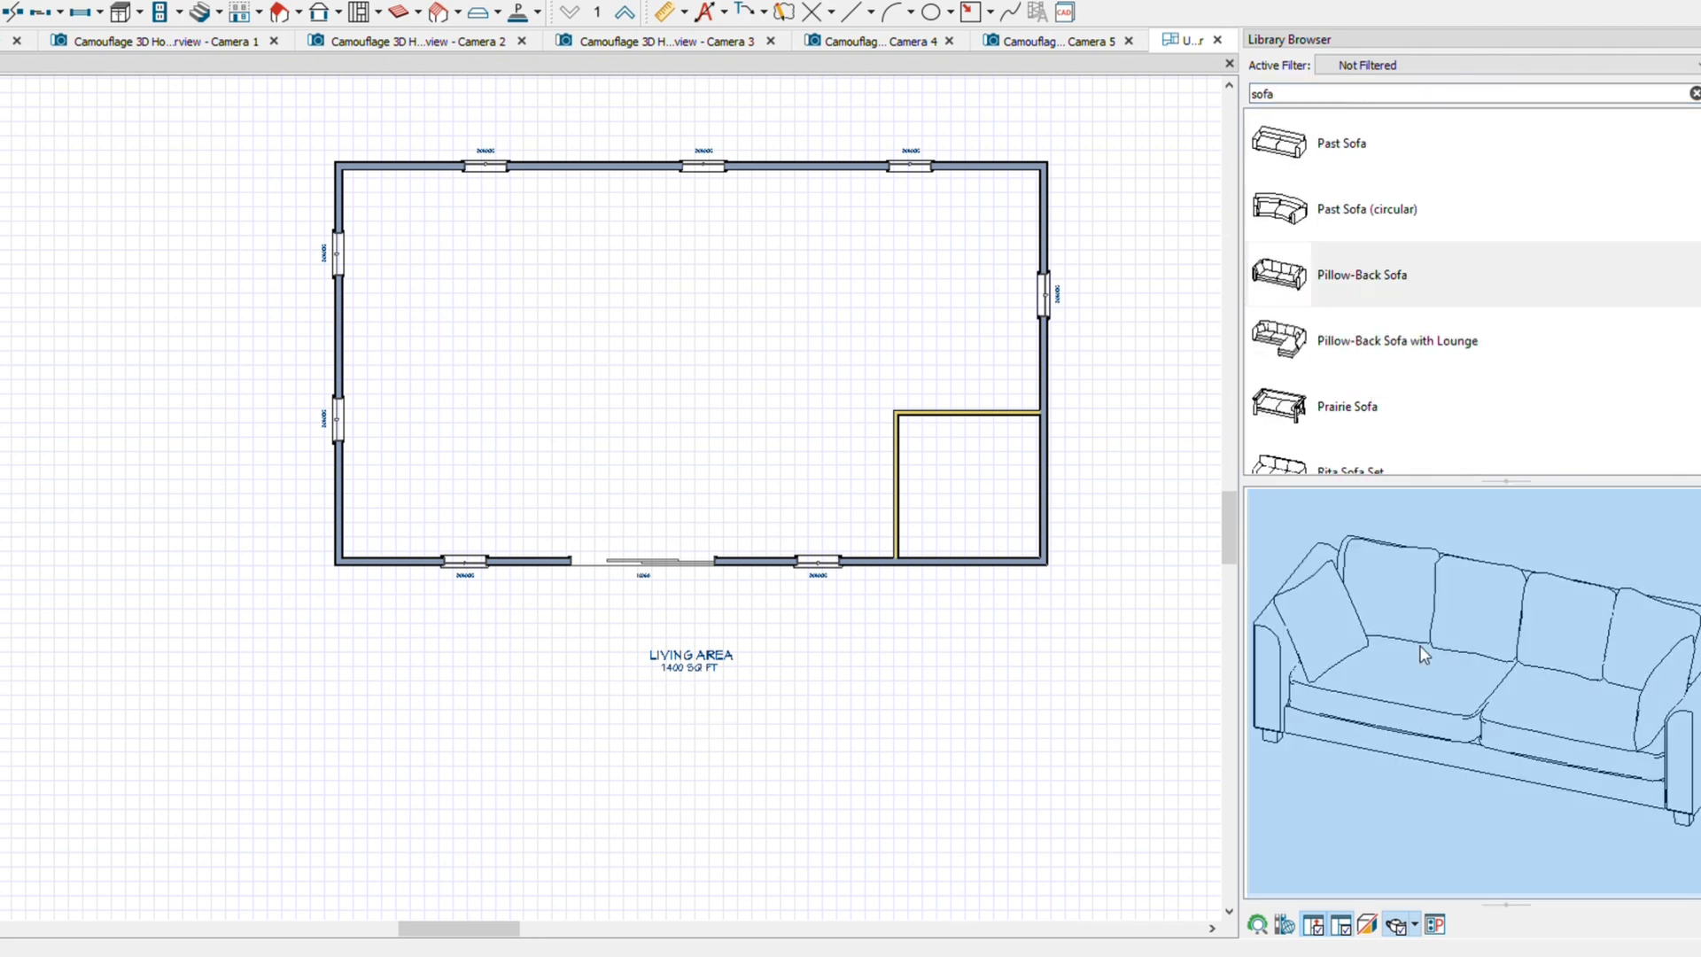
pyautogui.click(1359, 270)
pyautogui.click(1196, 271)
pyautogui.click(798, 270)
pyautogui.click(1075, 273)
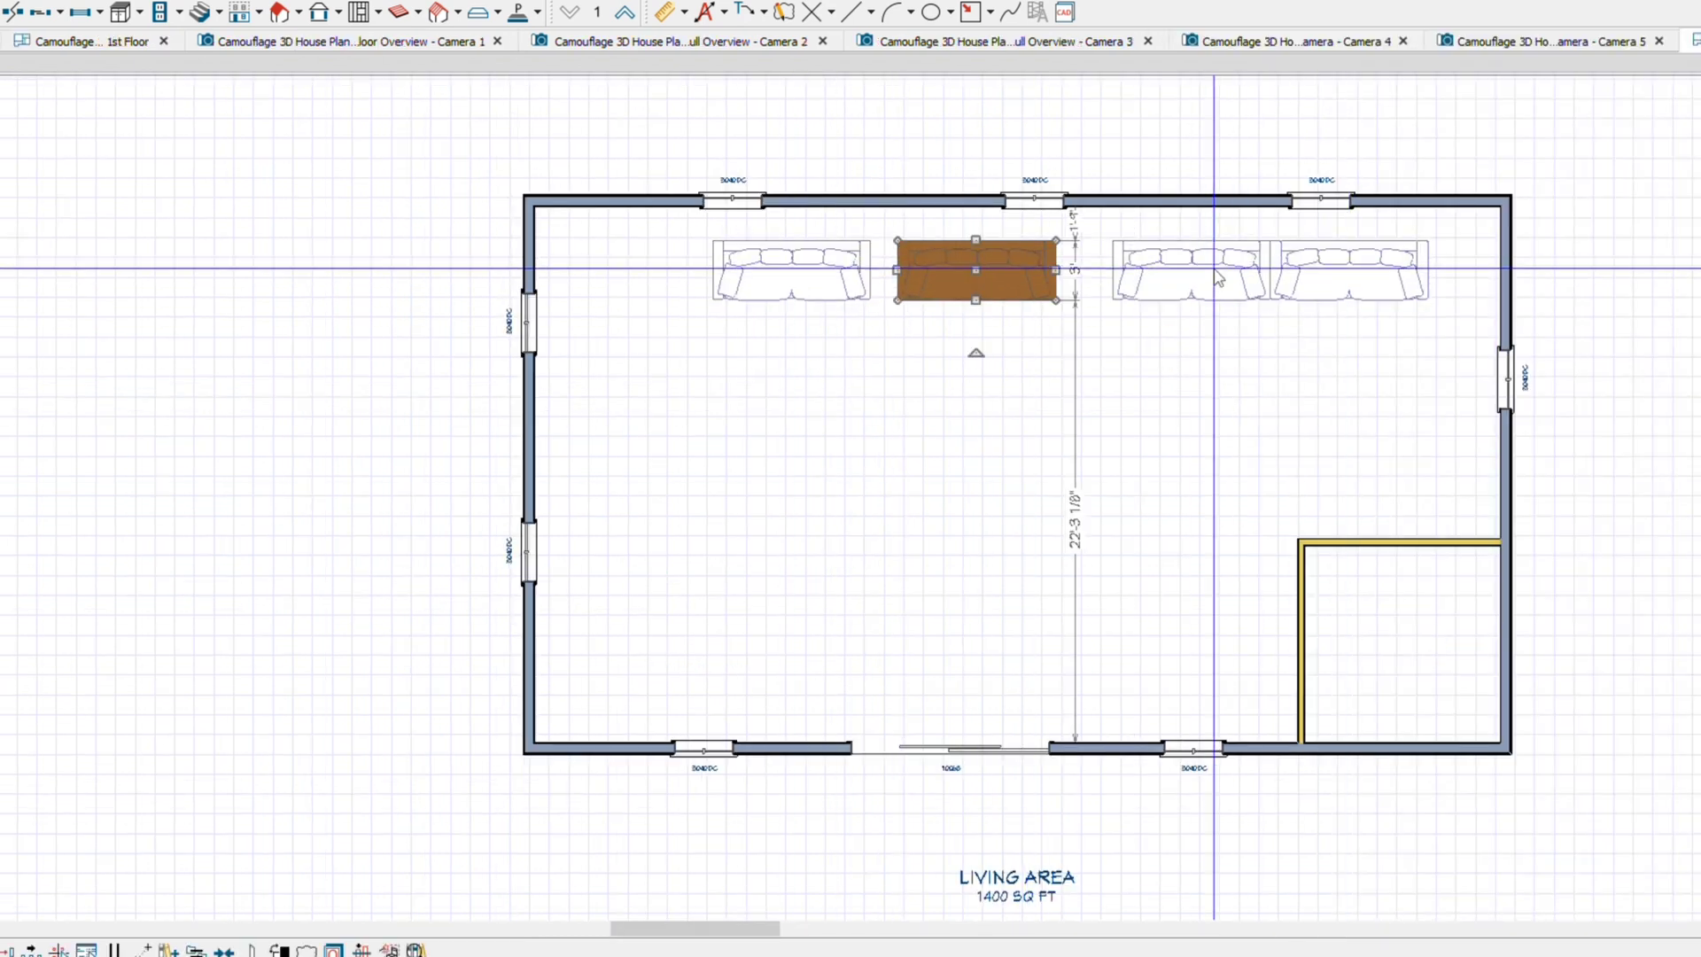
pyautogui.click(1442, 422)
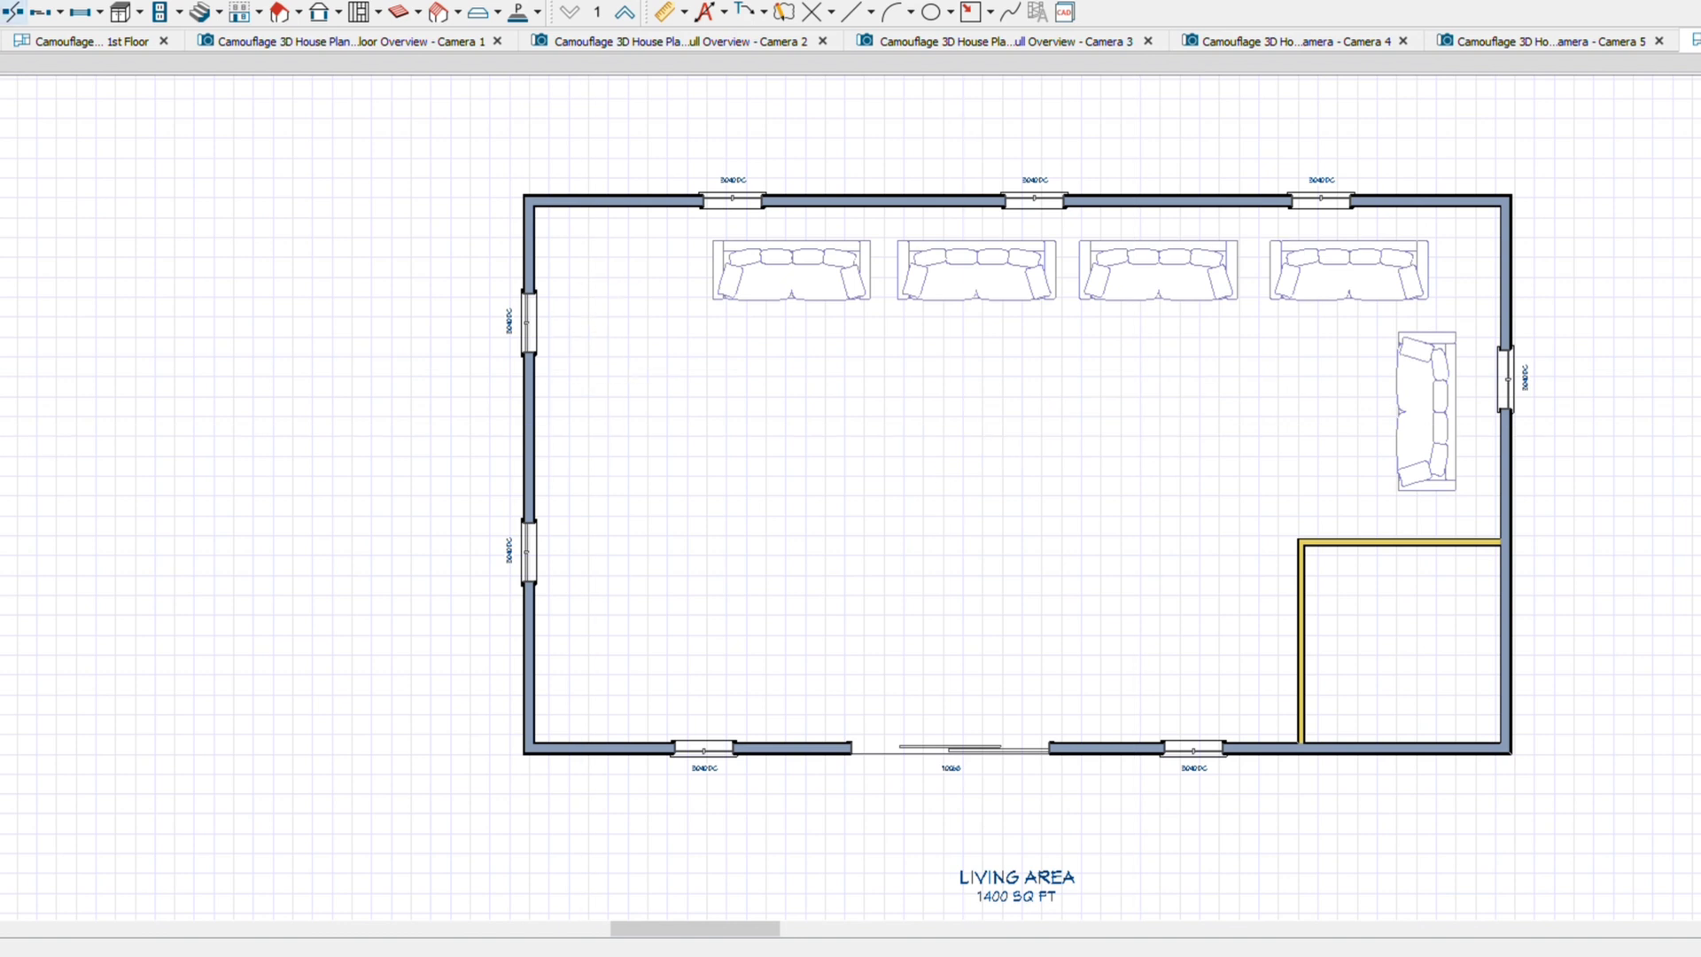
pyautogui.press('Escape')
# Search the library for "table mod" and place three Modern Dining Table sets along the left wall
pyautogui.write('table mod')
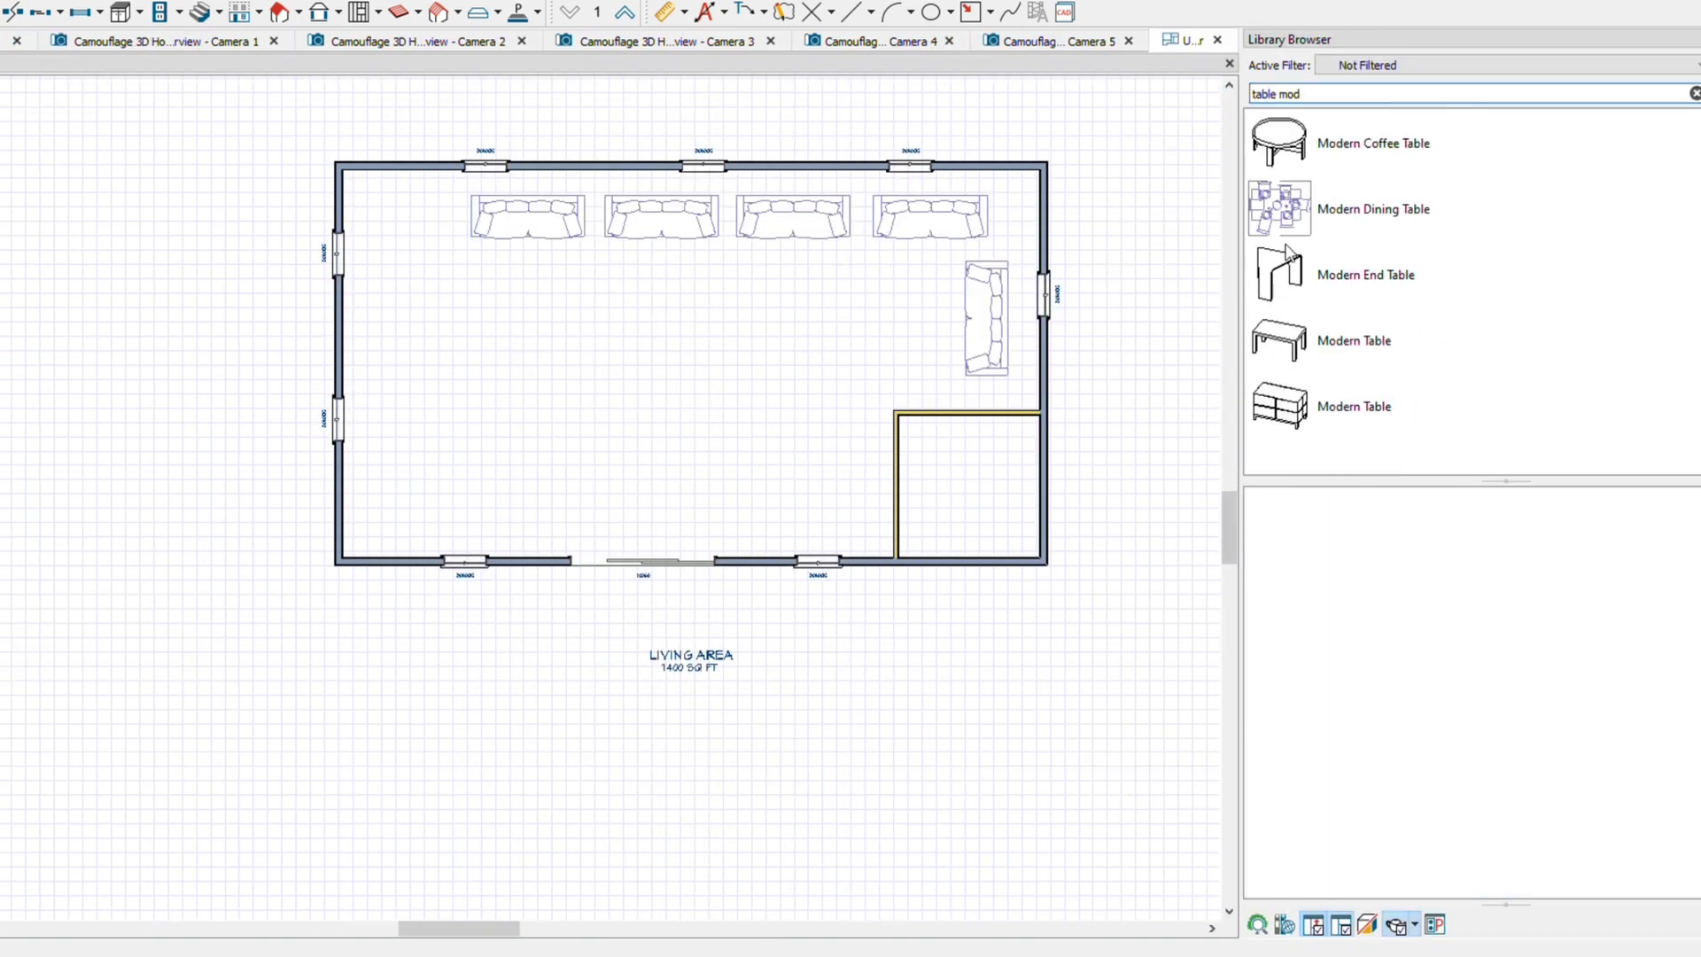
pyautogui.click(1285, 239)
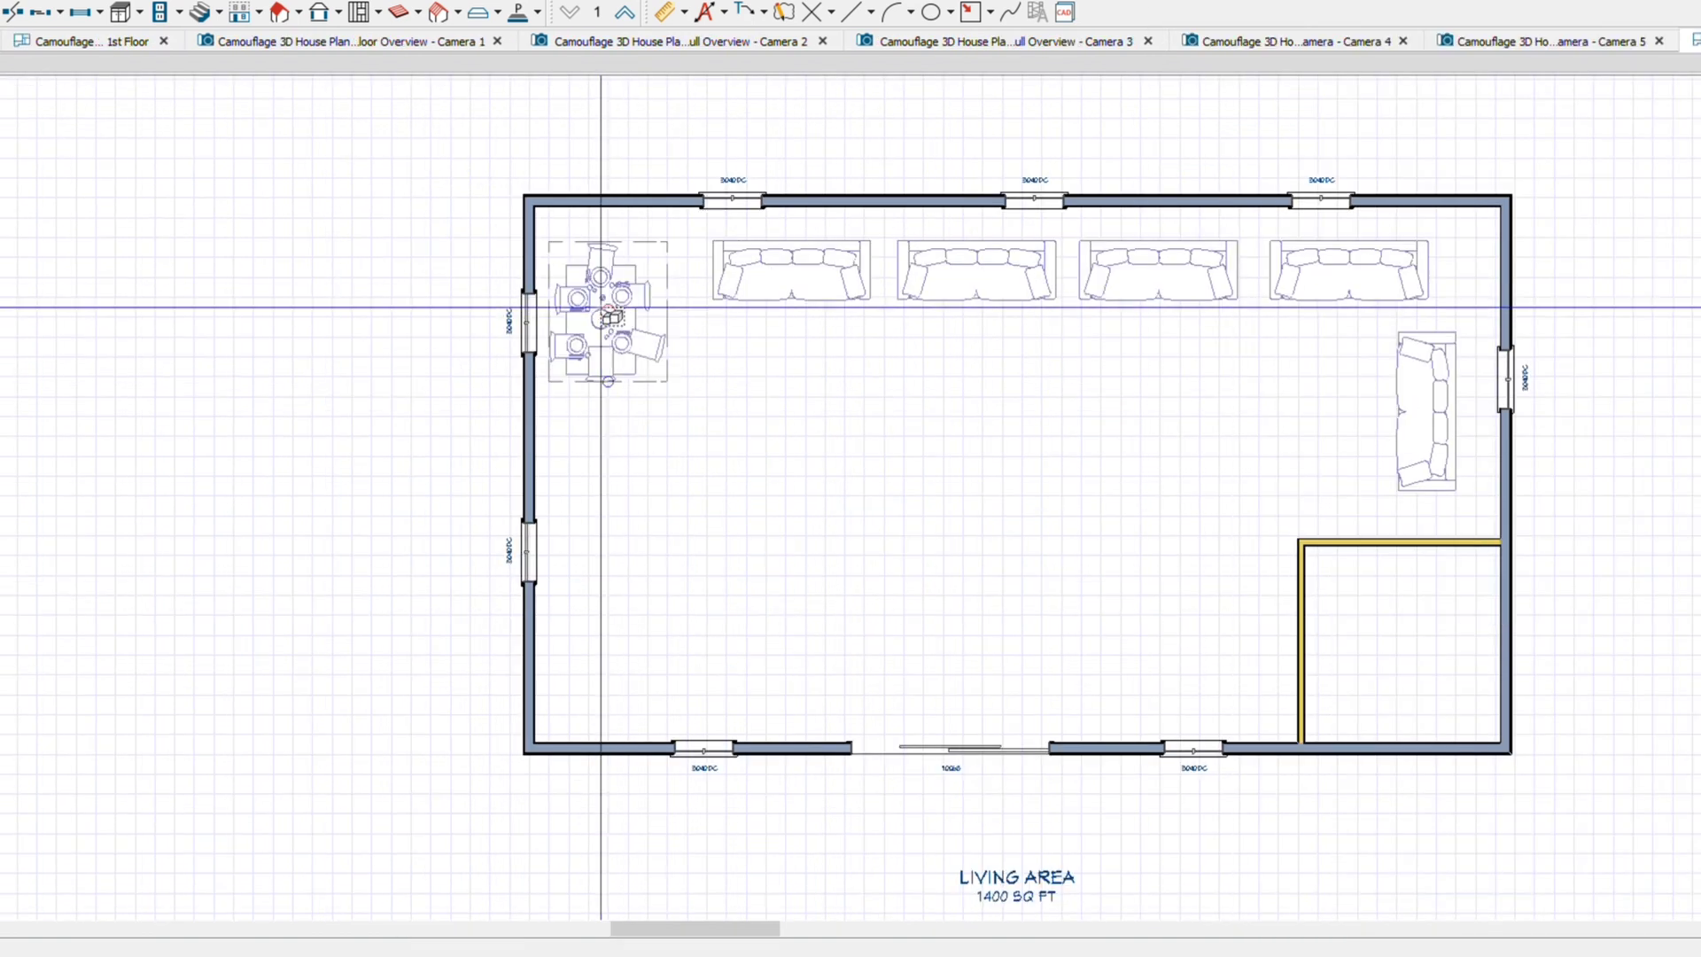
pyautogui.click(618, 315)
pyautogui.click(612, 474)
pyautogui.click(611, 639)
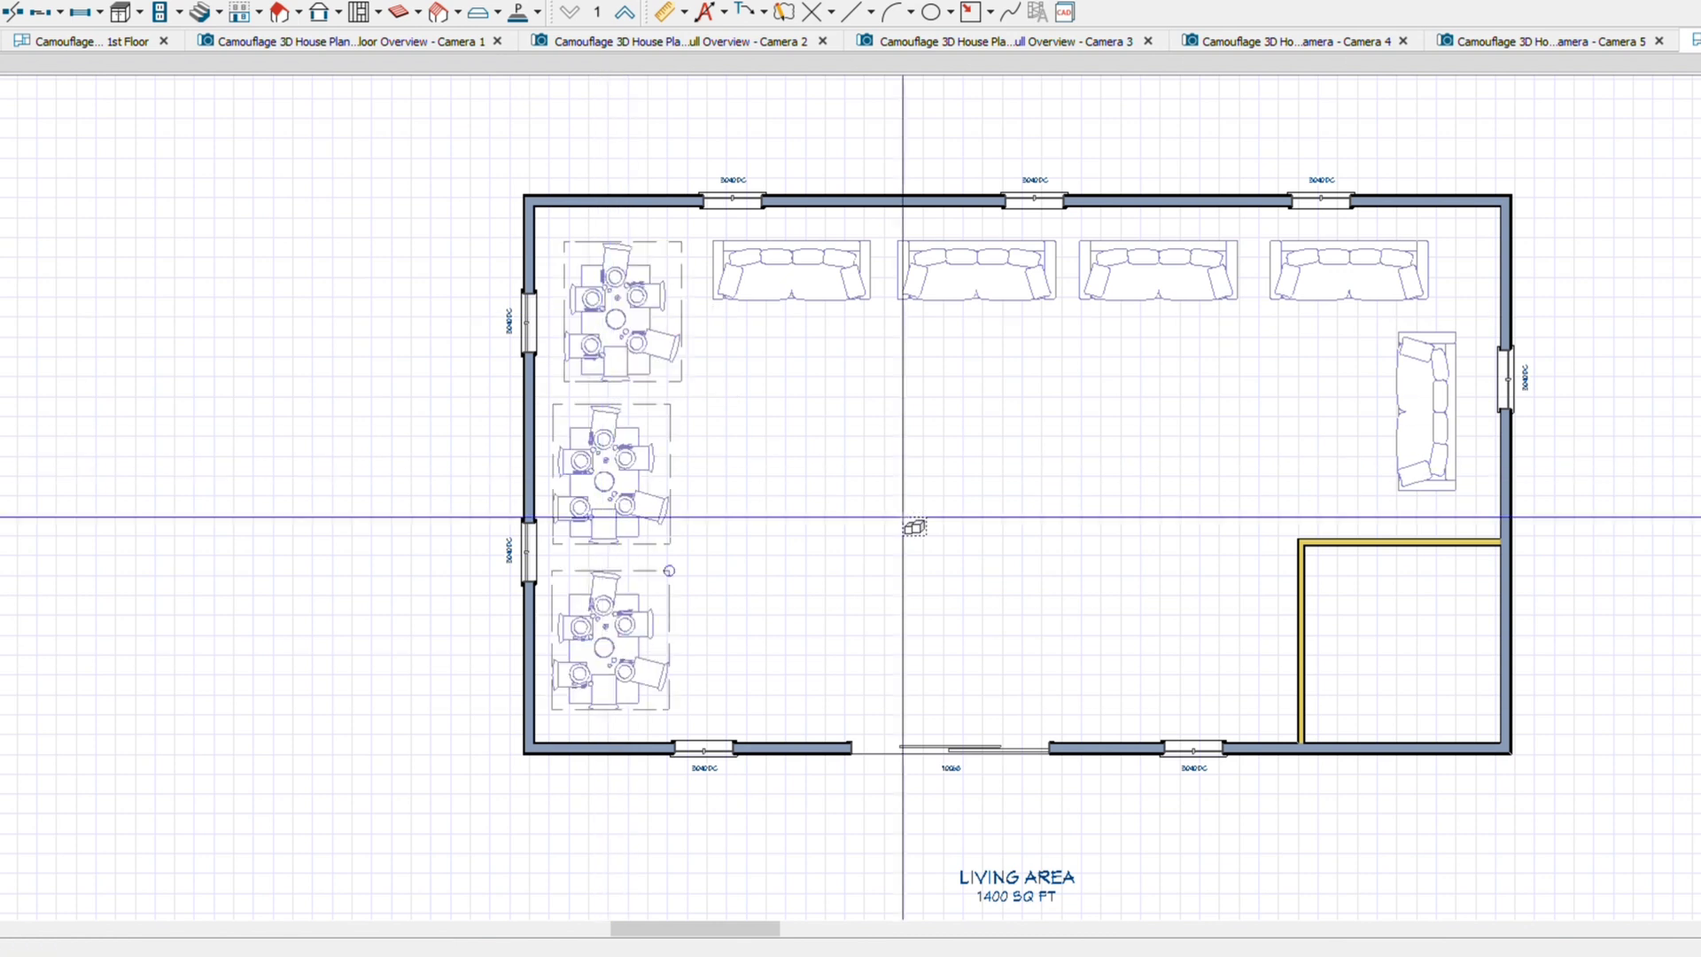
pyautogui.press('Escape')
# Place four Modern Tables from the library, one in front of each sofa group along the upper and right walls
pyautogui.press('BackSpace')
pyautogui.scroll(5, 1389, 321)
pyautogui.click(1365, 340)
pyautogui.click(801, 352)
pyautogui.click(986, 351)
pyautogui.click(1164, 352)
pyautogui.click(1337, 417)
# Resize the Modern Tables in front of the sofas, making the one by the right wall about 5'-11" long
pyautogui.click(848, 352)
pyautogui.moveTo(858, 354); pyautogui.dragTo(877, 352)
pyautogui.click(987, 352)
pyautogui.moveTo(1035, 352); pyautogui.dragTo(1069, 352)
pyautogui.click(1164, 351)
pyautogui.click(1337, 416)
pyautogui.moveTo(1213, 351); pyautogui.dragTo(1337, 348)
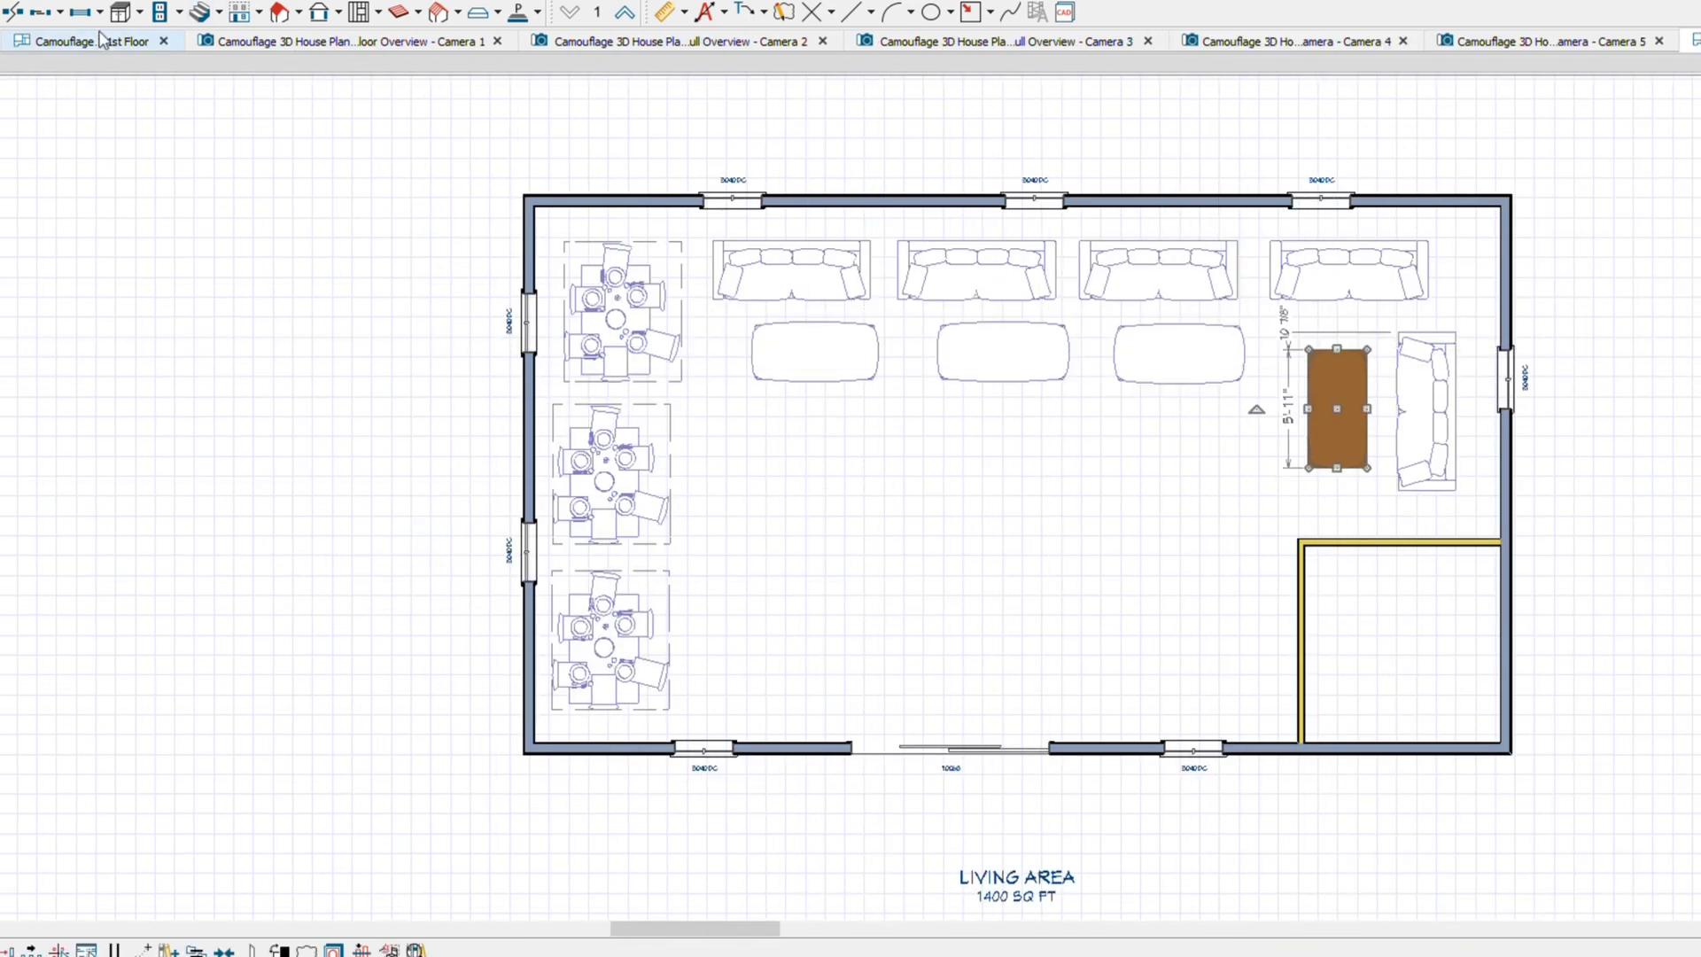
# Place a toilet from the library against the corner room's right wall and two cabinets along its left wall
pyautogui.hotkey('ctrl', 'l')
pyautogui.write('toi')
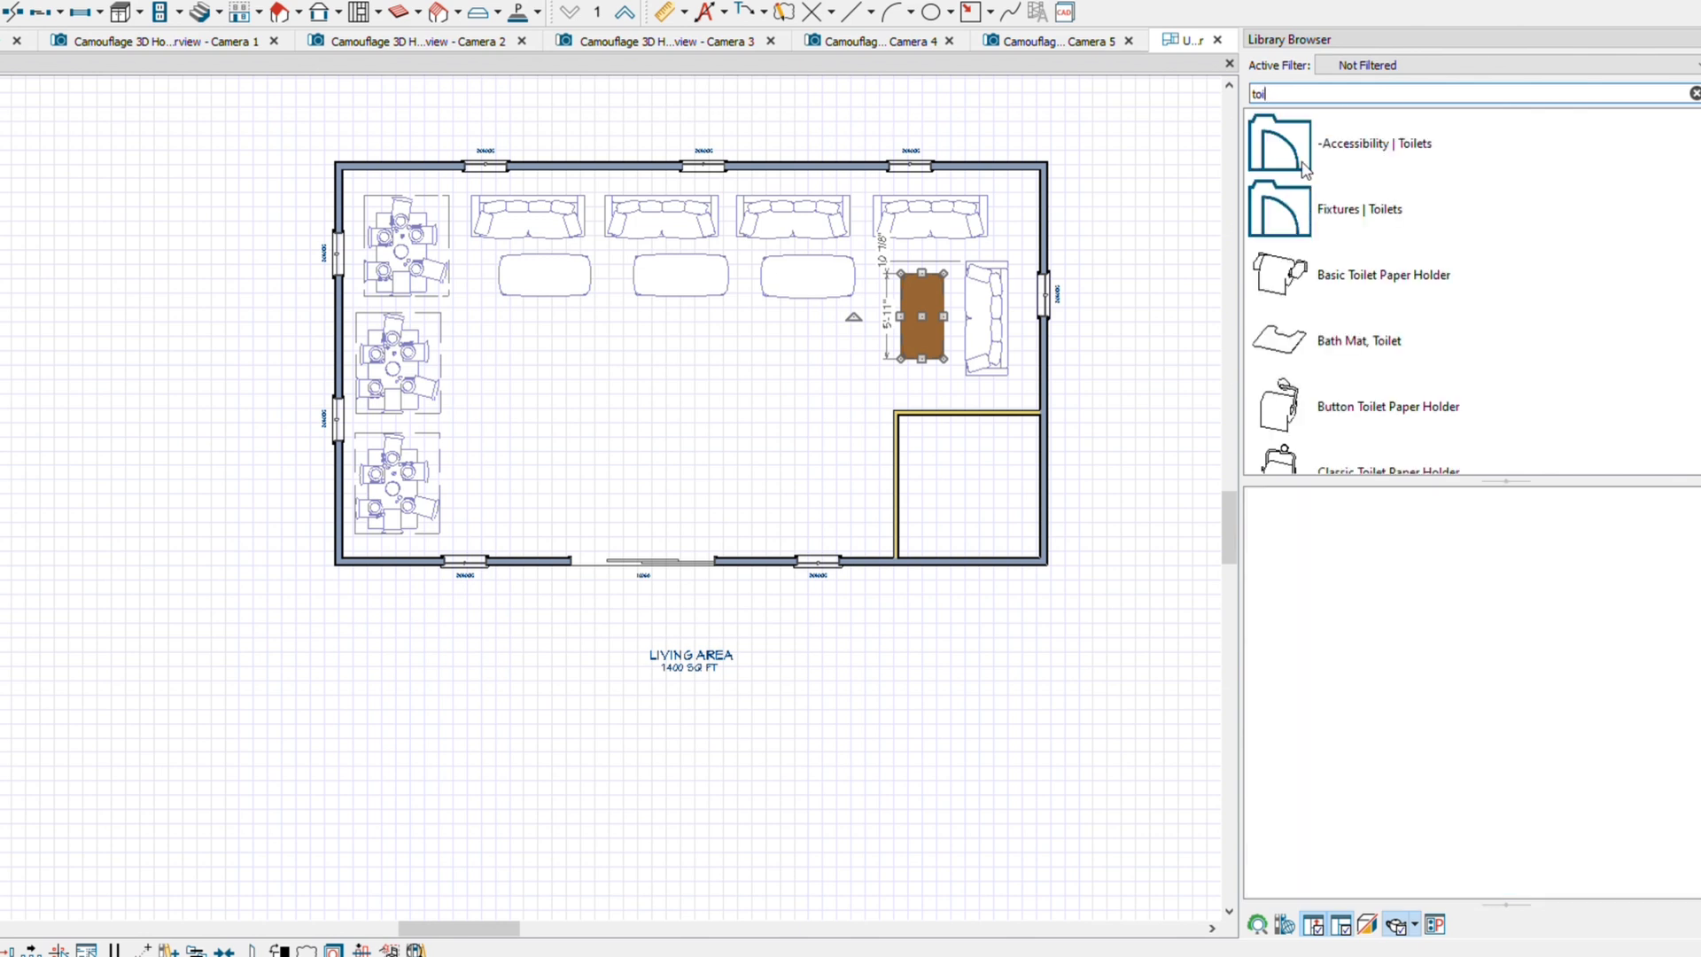
pyautogui.click(1356, 208)
pyautogui.click(1475, 686)
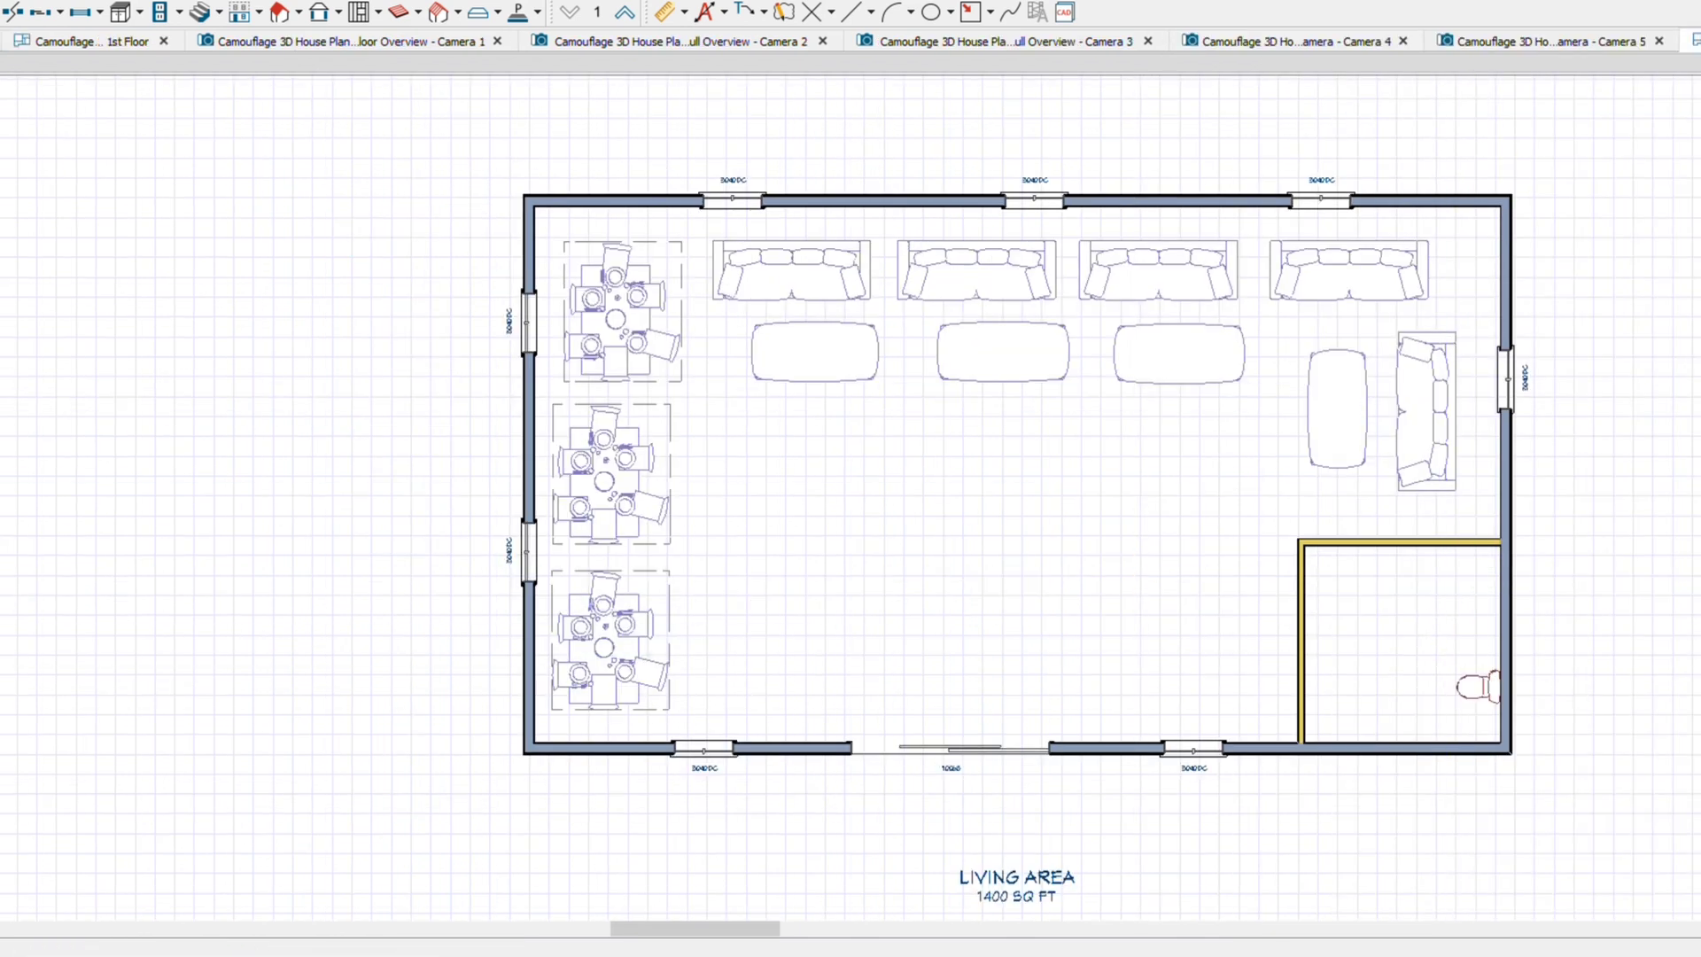
pyautogui.click(1325, 567)
pyautogui.click(1324, 606)
# Search the library for "car" and place two different cars below the house, one at its left end and one at its right
pyautogui.scroll(-2, 1595, 487)
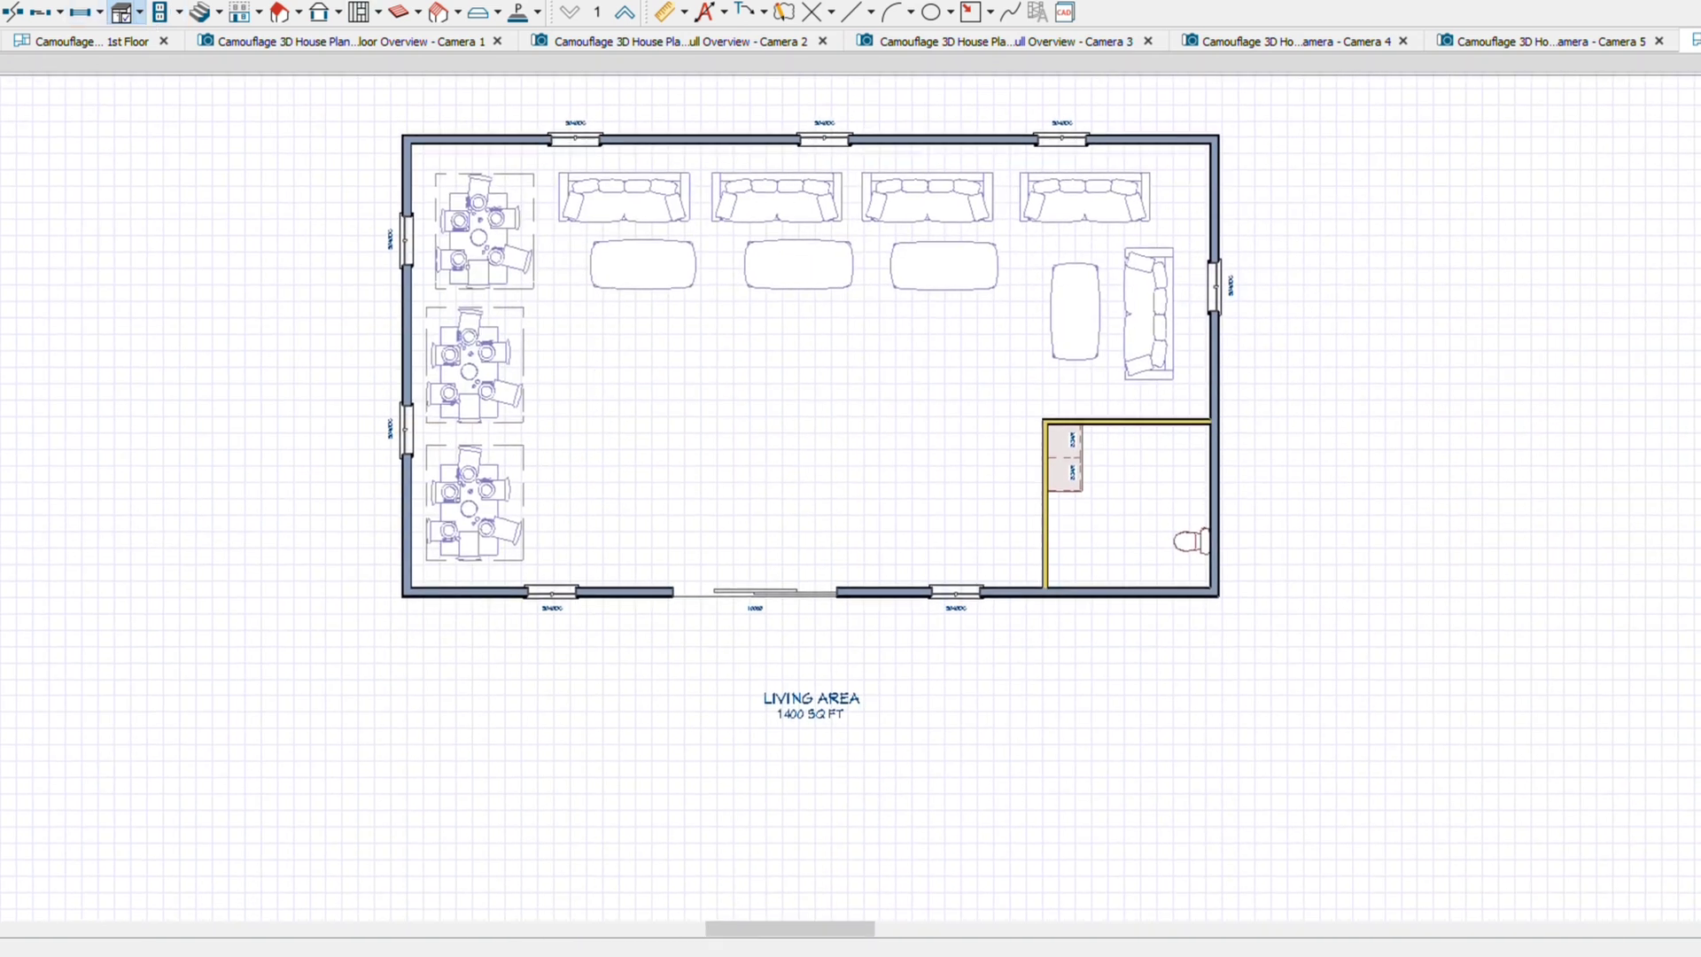
pyautogui.hotkey('ctrl', 'l')
pyautogui.write('car')
pyautogui.click(1347, 146)
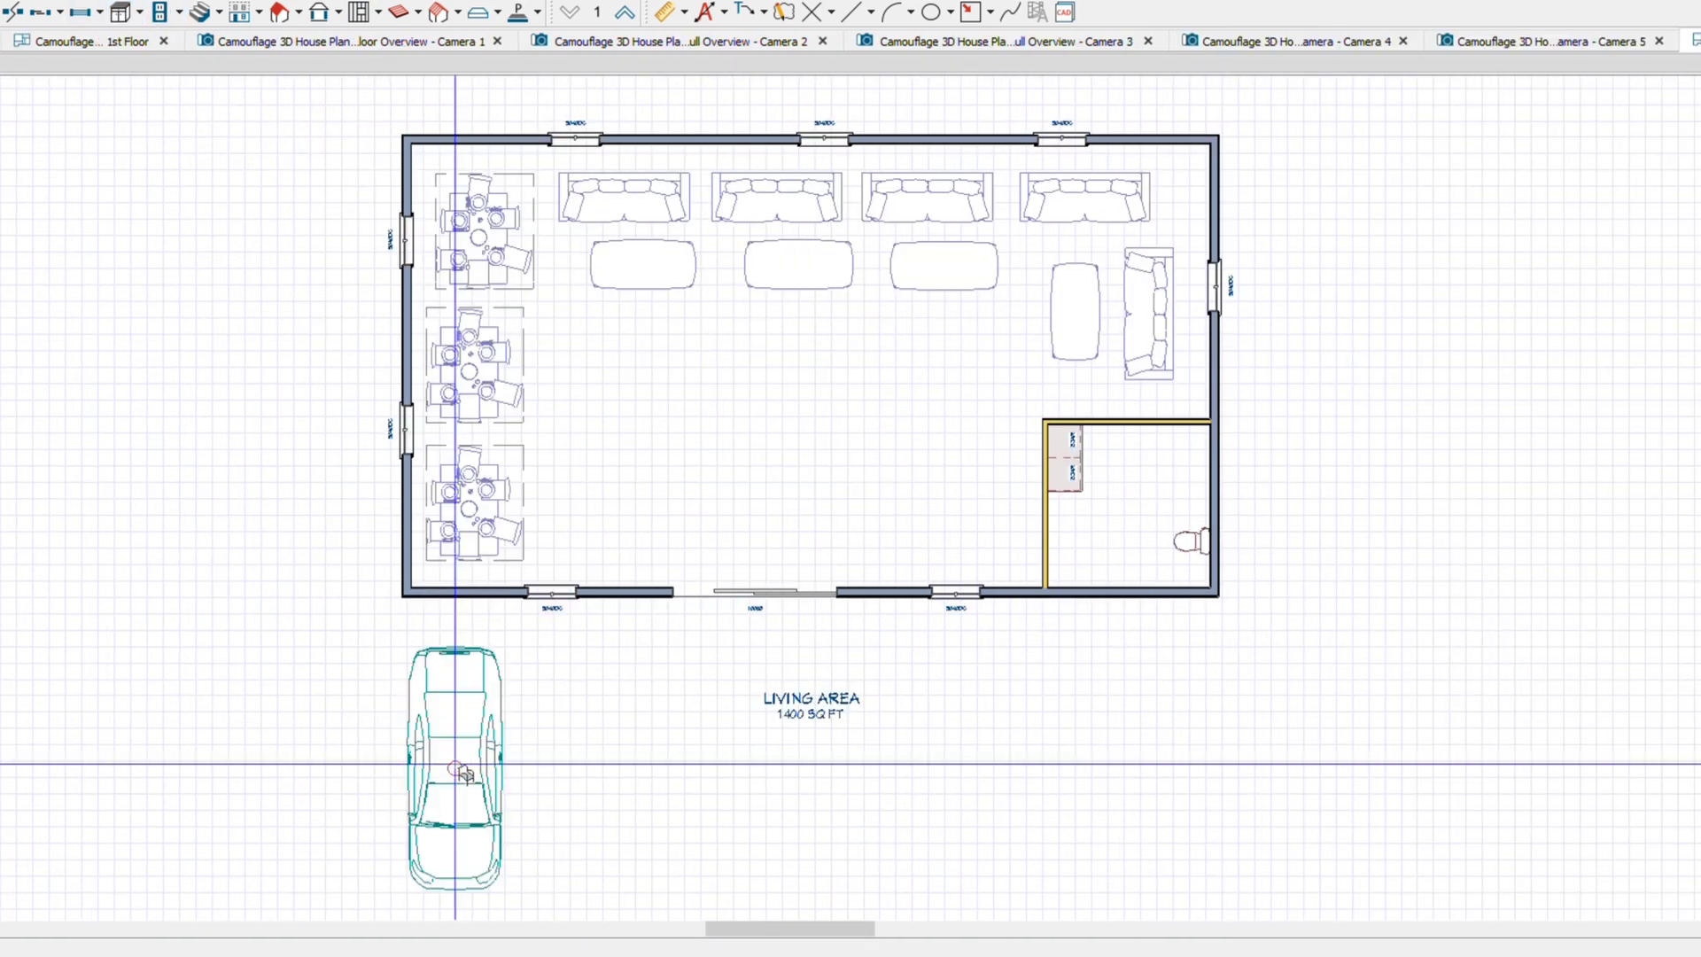
pyautogui.hotkey('ctrl', 'l')
pyautogui.click(1367, 337)
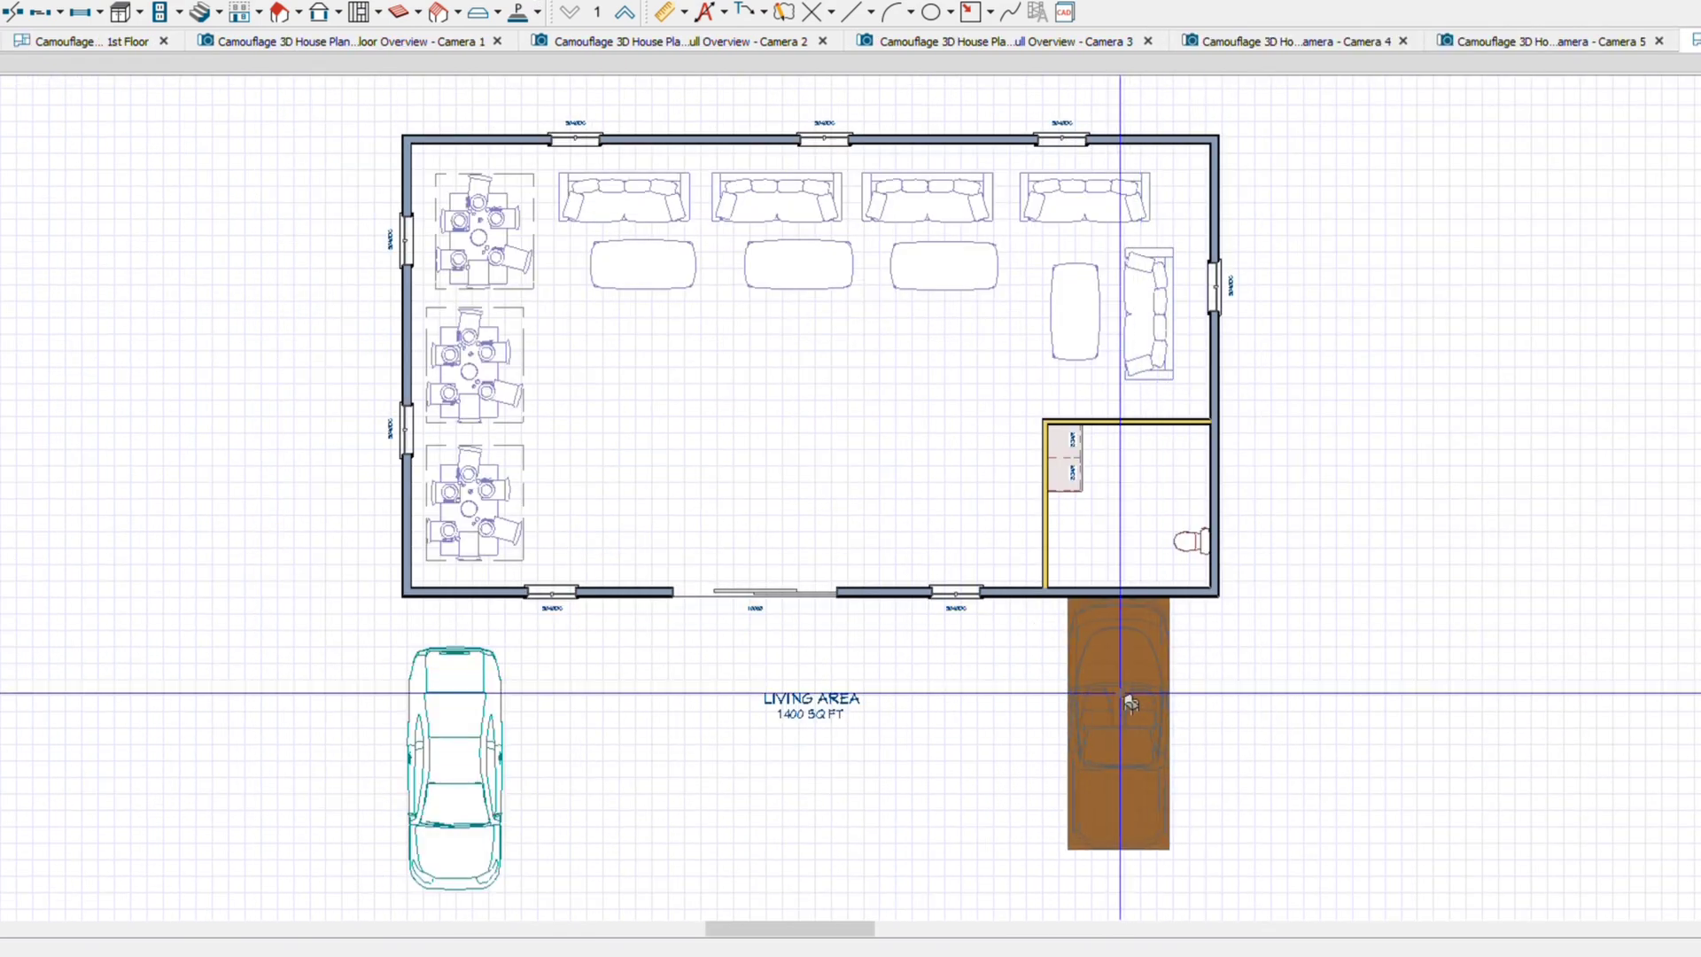
pyautogui.click(1121, 700)
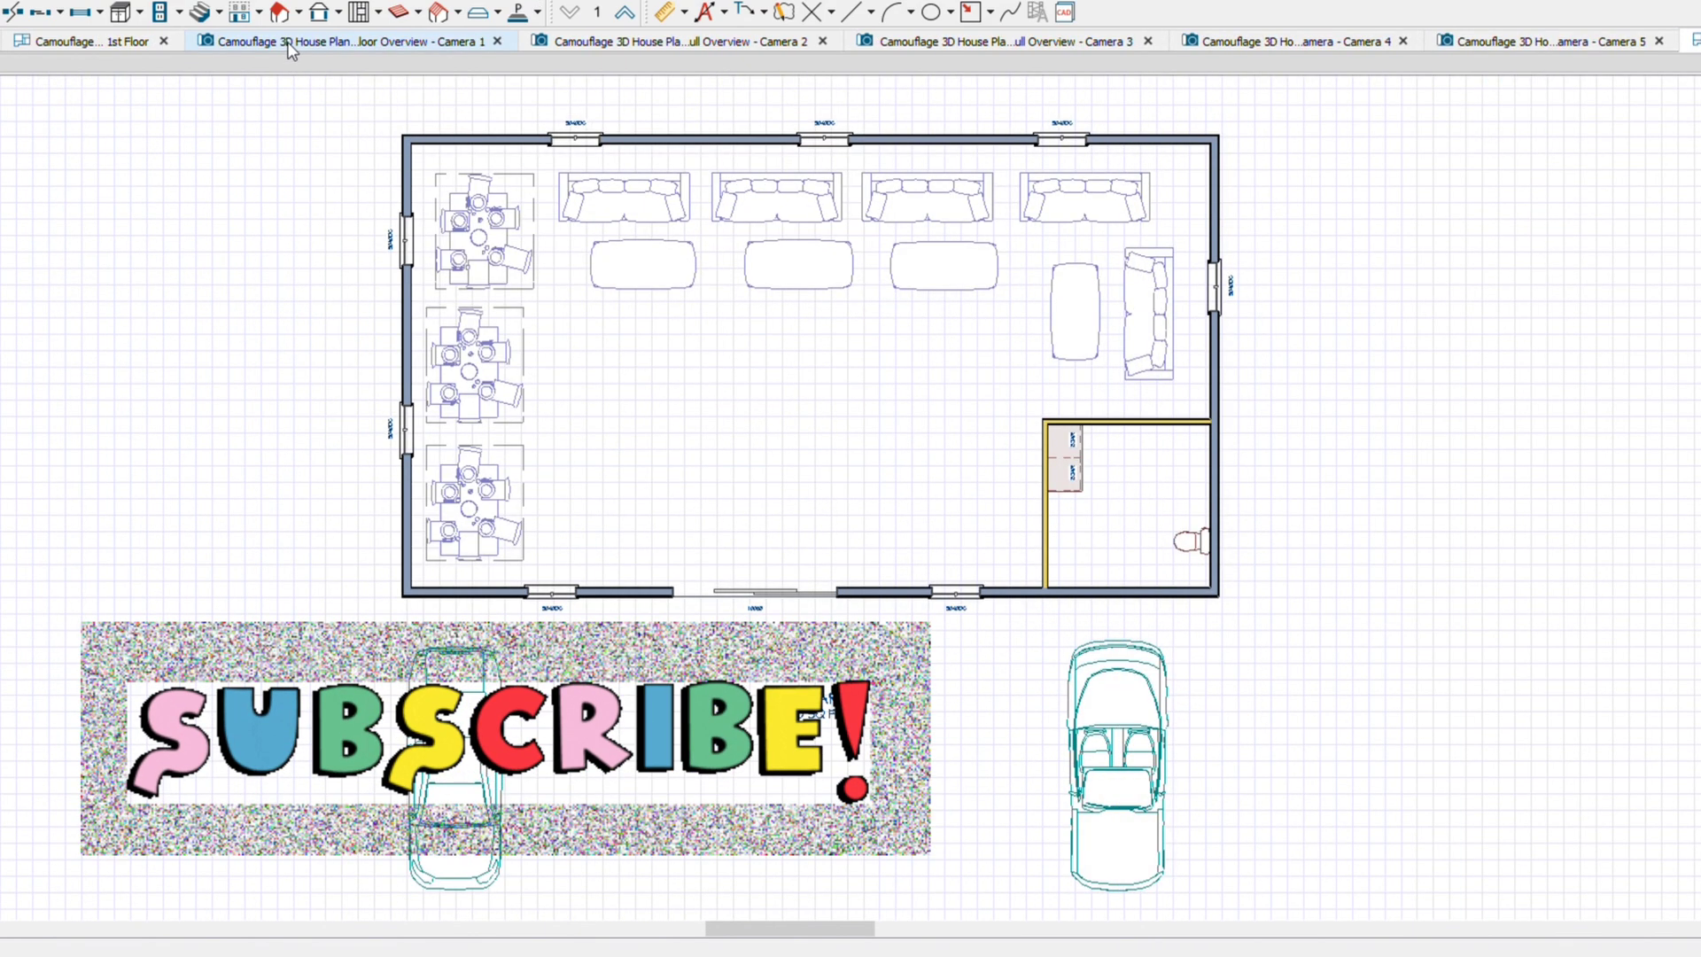
# Examine the finished house and cars from all sides in the full overview and the transparent overview camera views
pyautogui.click(284, 42)
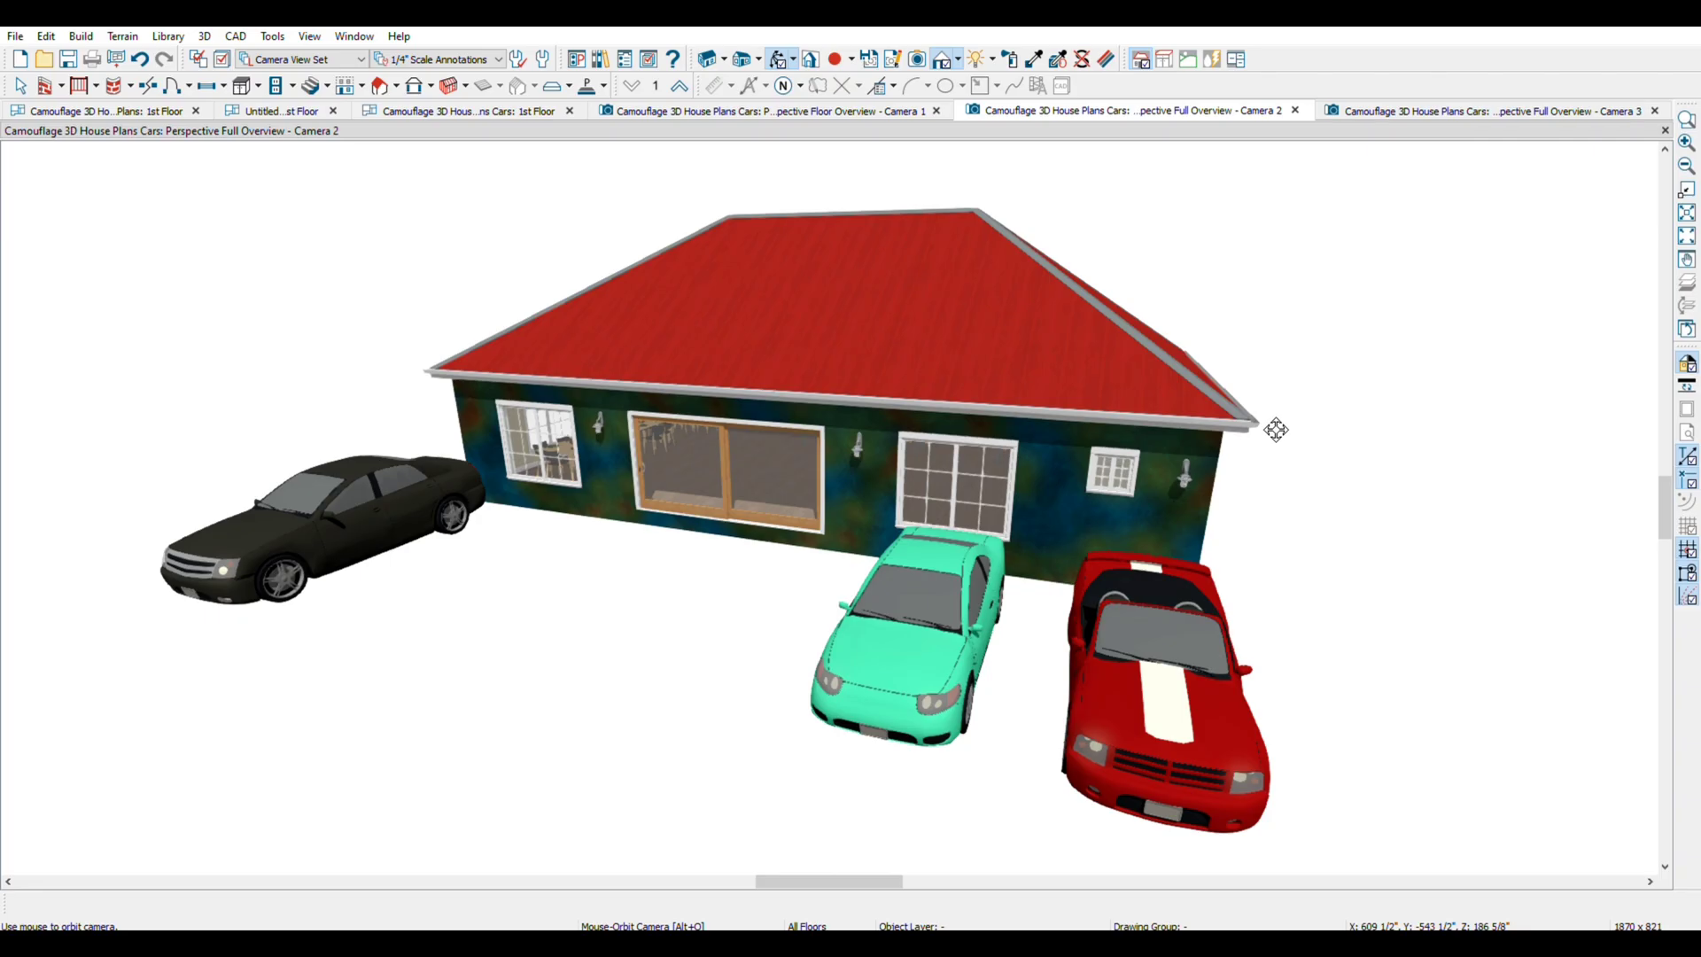
pyautogui.moveTo(1274, 408); pyautogui.dragTo(1007, 373)
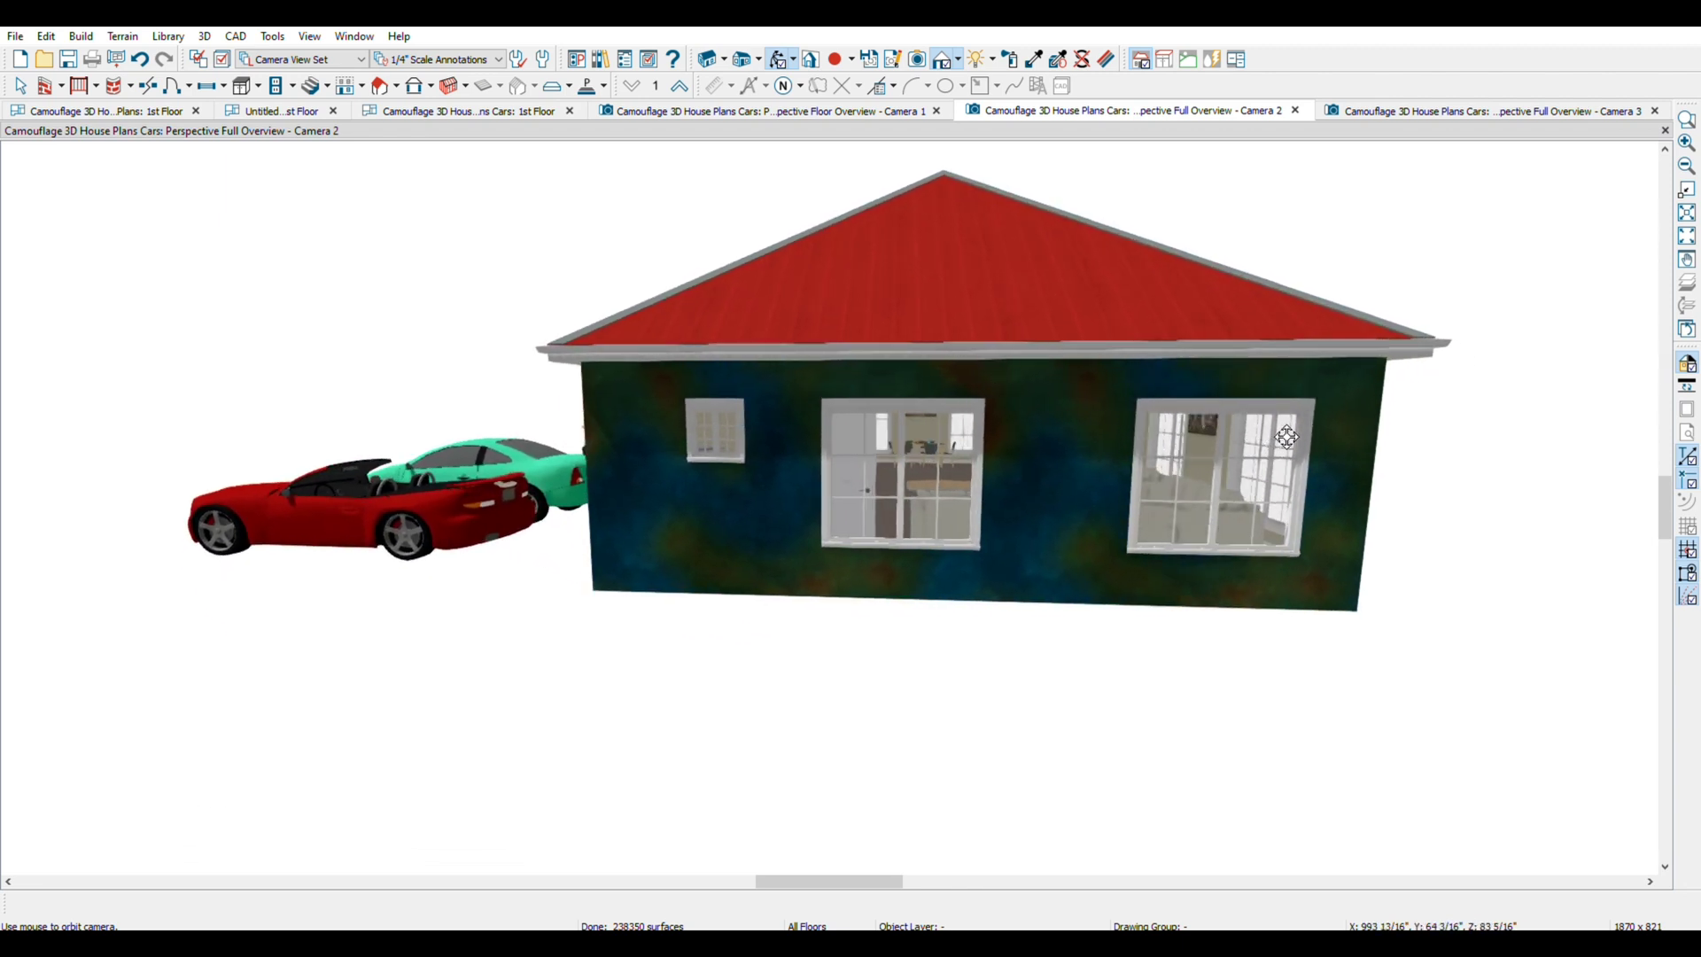
pyautogui.moveTo(1309, 438); pyautogui.dragTo(1013, 448)
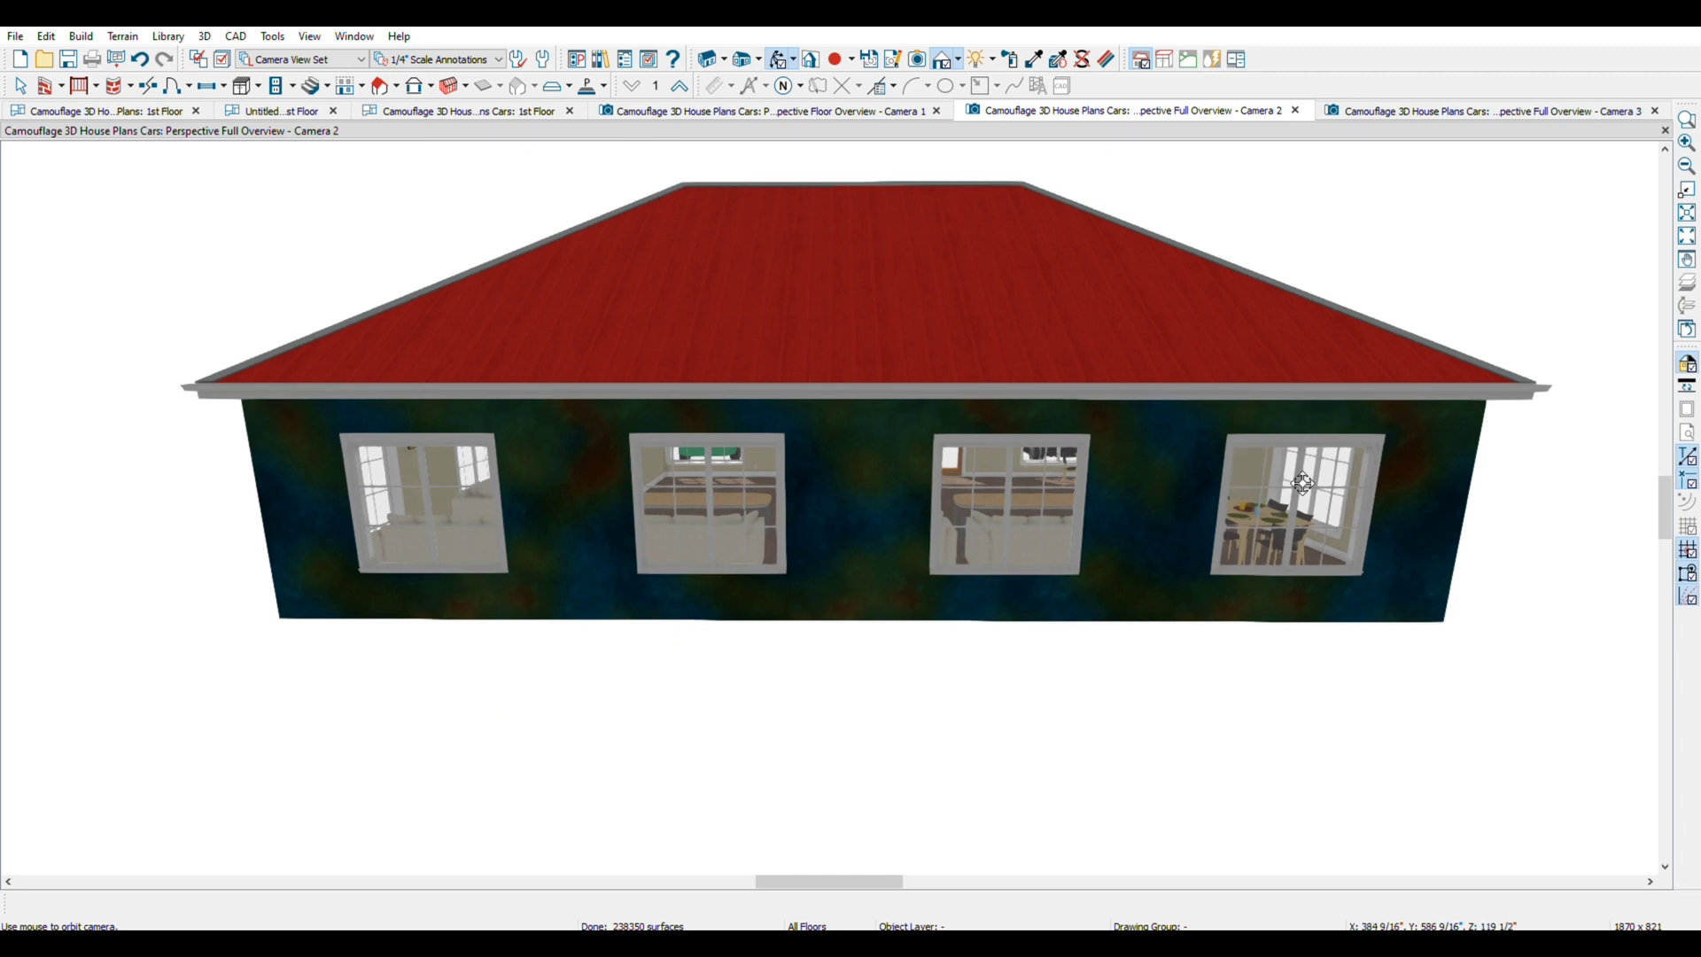
pyautogui.moveTo(1299, 483); pyautogui.dragTo(959, 393)
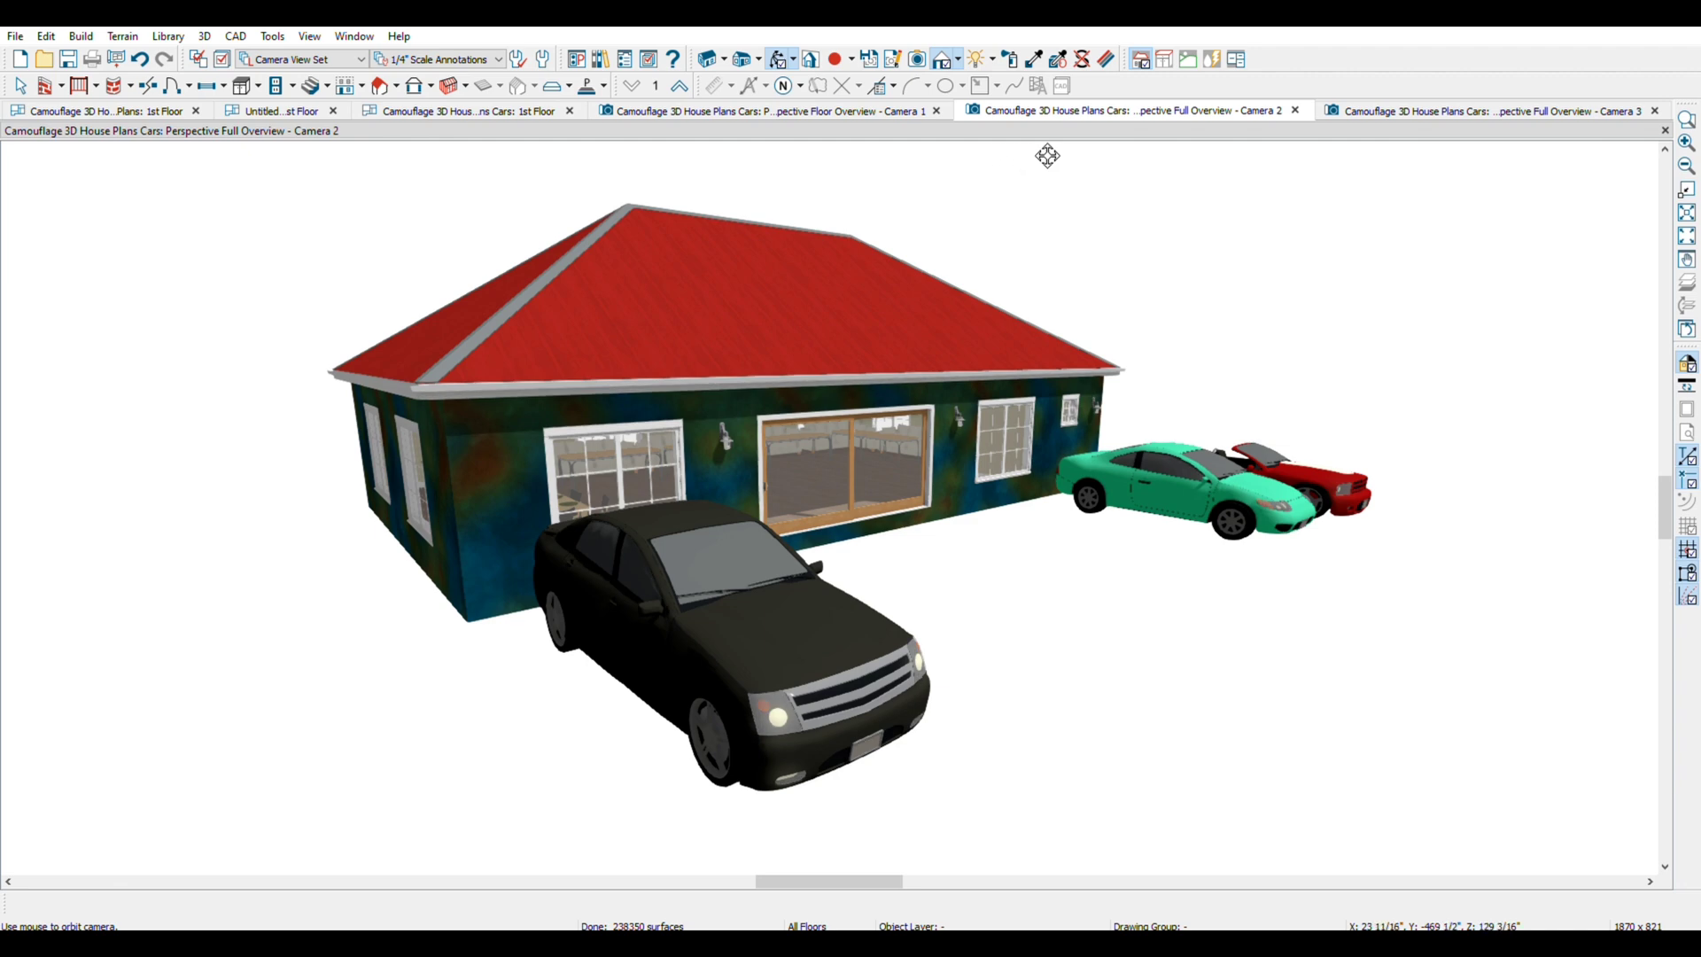
pyautogui.click(1374, 110)
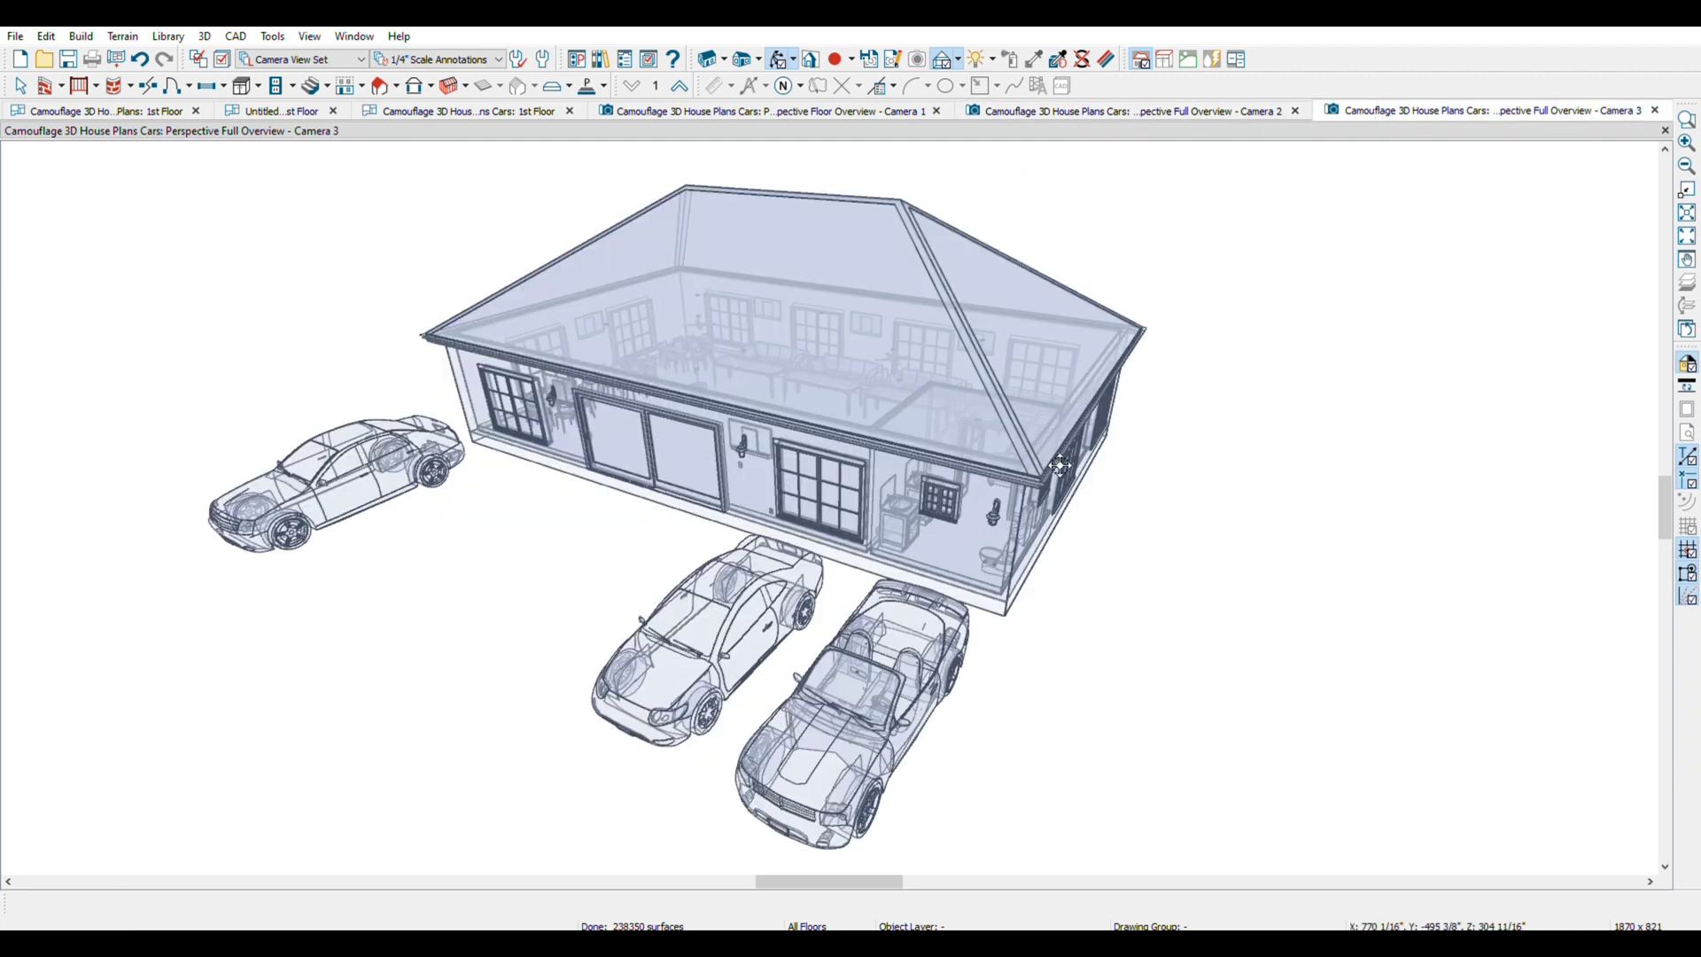
pyautogui.moveTo(1118, 622); pyautogui.dragTo(1294, 558)
pyautogui.moveTo(805, 637); pyautogui.dragTo(1045, 702)
pyautogui.moveTo(787, 659); pyautogui.dragTo(982, 653)
pyautogui.moveTo(722, 571); pyautogui.dragTo(1013, 605)
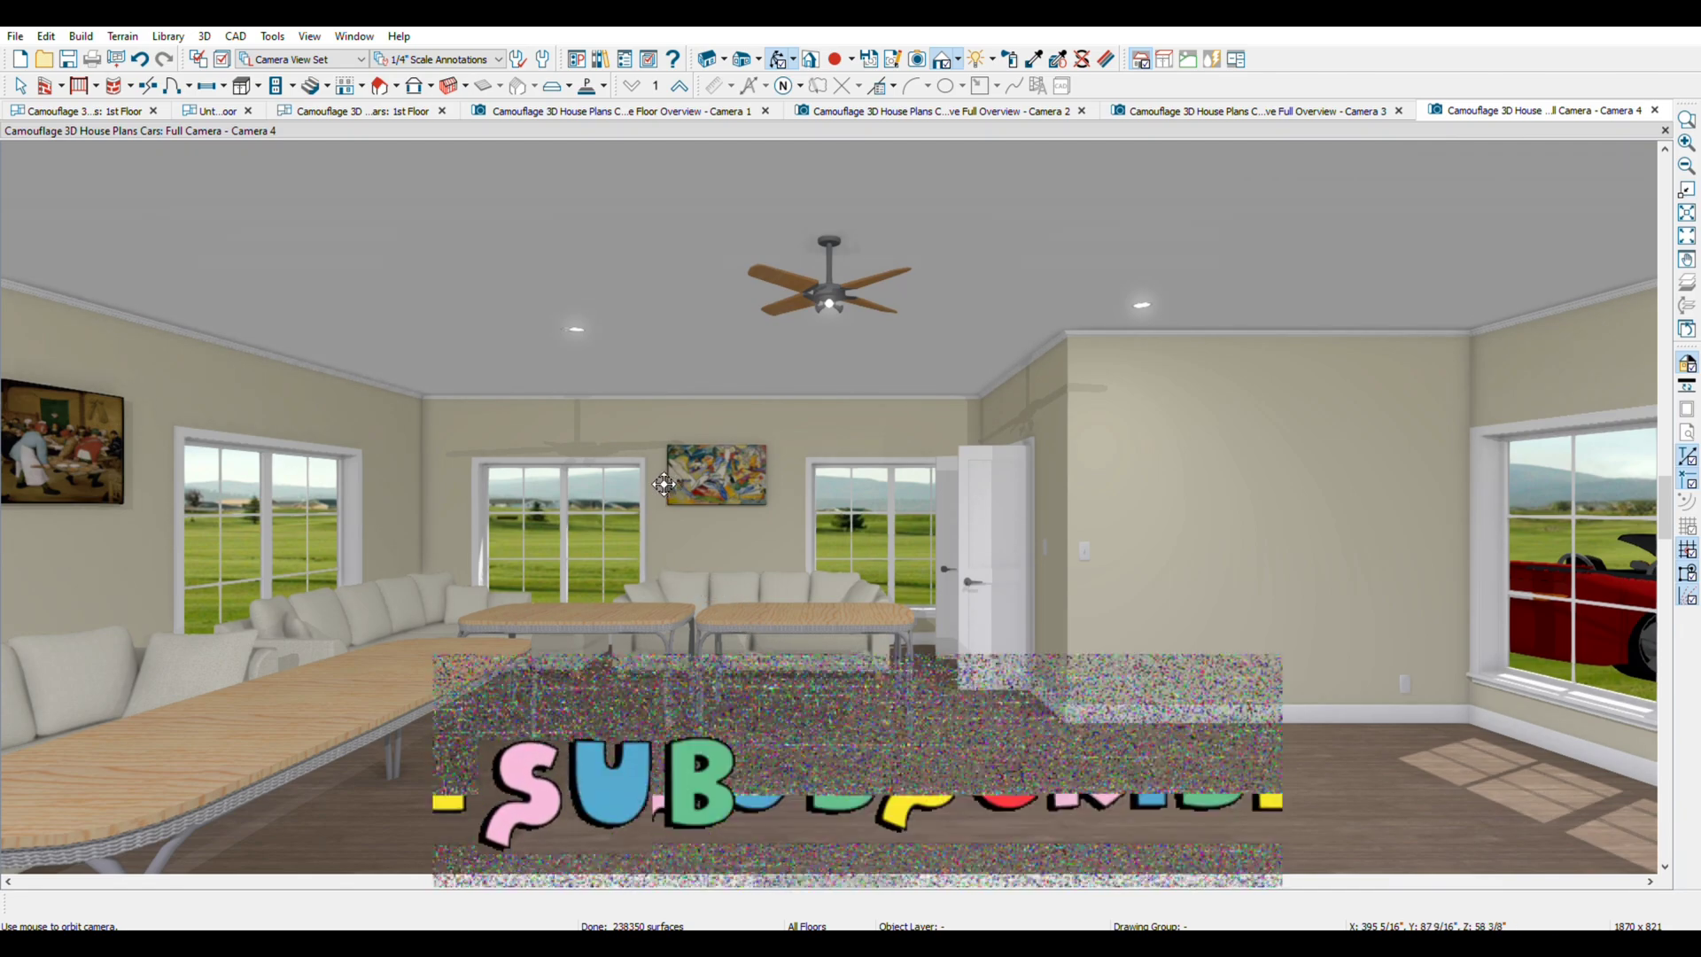
# Look around the interior in the full camera view, including the seating area, sliding door wall and dining tables
pyautogui.moveTo(673, 479); pyautogui.dragTo(940, 420)
pyautogui.moveTo(1016, 551); pyautogui.dragTo(942, 559)
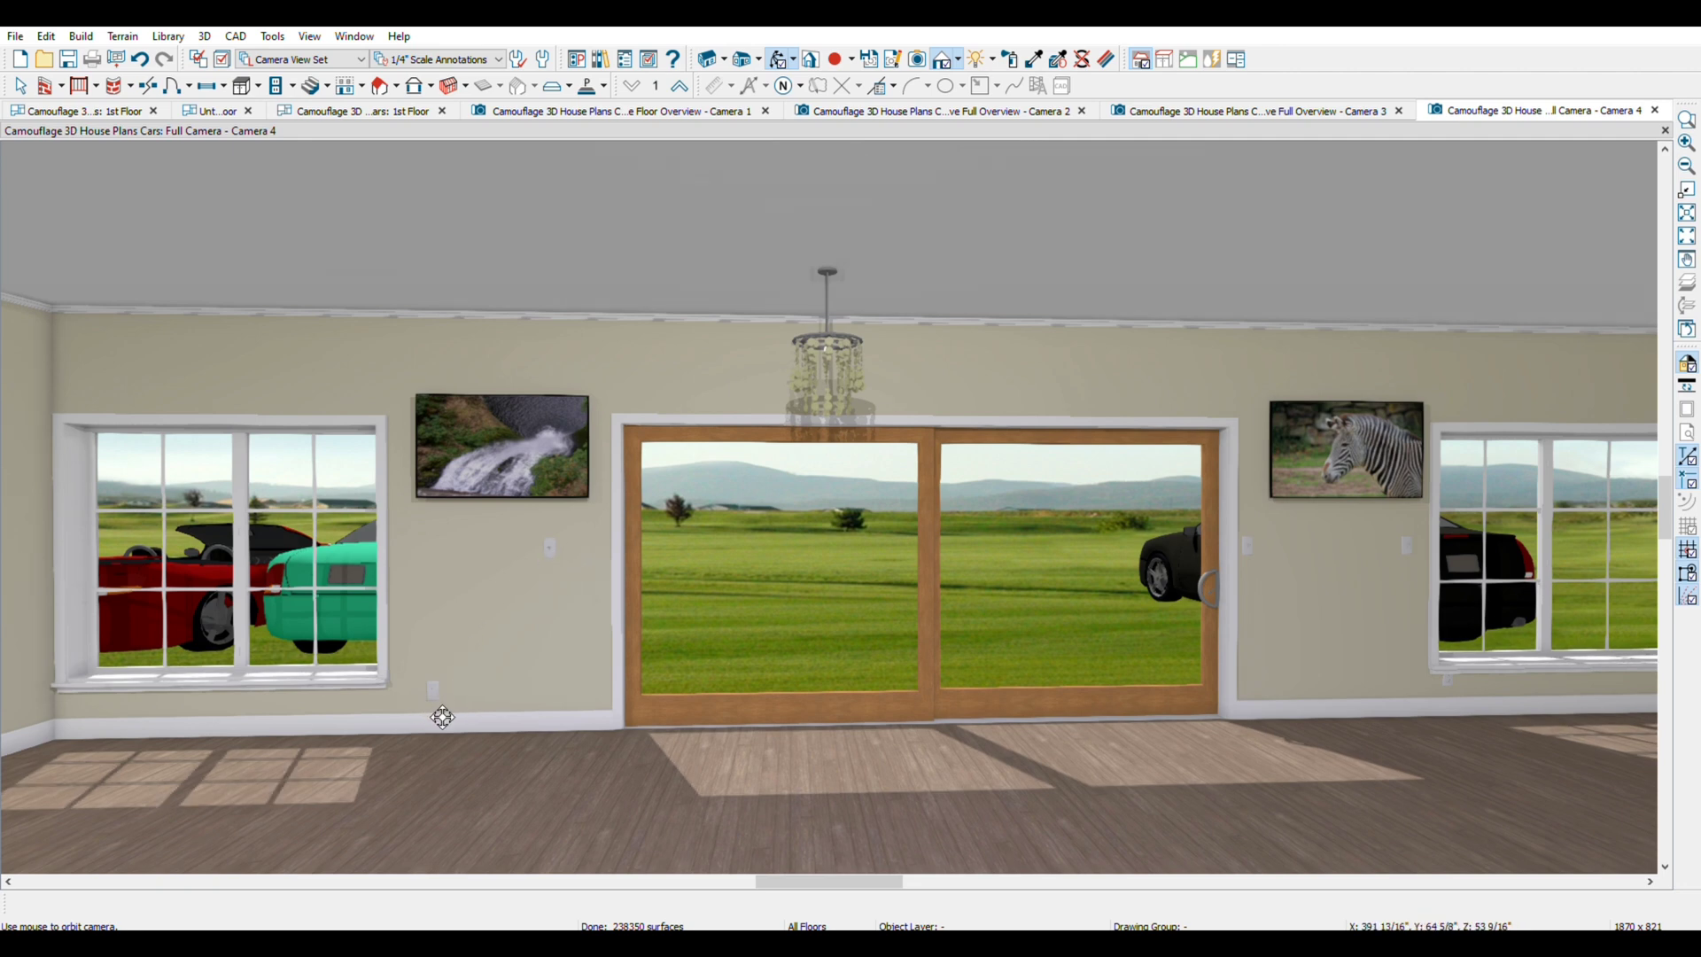
pyautogui.moveTo(1099, 646)
pyautogui.mouseDown()
pyautogui.moveTo(1059, 638)
pyautogui.moveTo(1166, 619)
pyautogui.moveTo(1173, 589)
pyautogui.moveTo(1188, 683)
pyautogui.moveTo(1253, 680)
pyautogui.moveTo(999, 632)
pyautogui.moveTo(1177, 635)
pyautogui.moveTo(859, 542)
pyautogui.moveTo(817, 547)
pyautogui.moveTo(817, 614)
pyautogui.moveTo(819, 570)
pyautogui.mouseUp()
pyautogui.moveTo(821, 538); pyautogui.dragTo(821, 533)
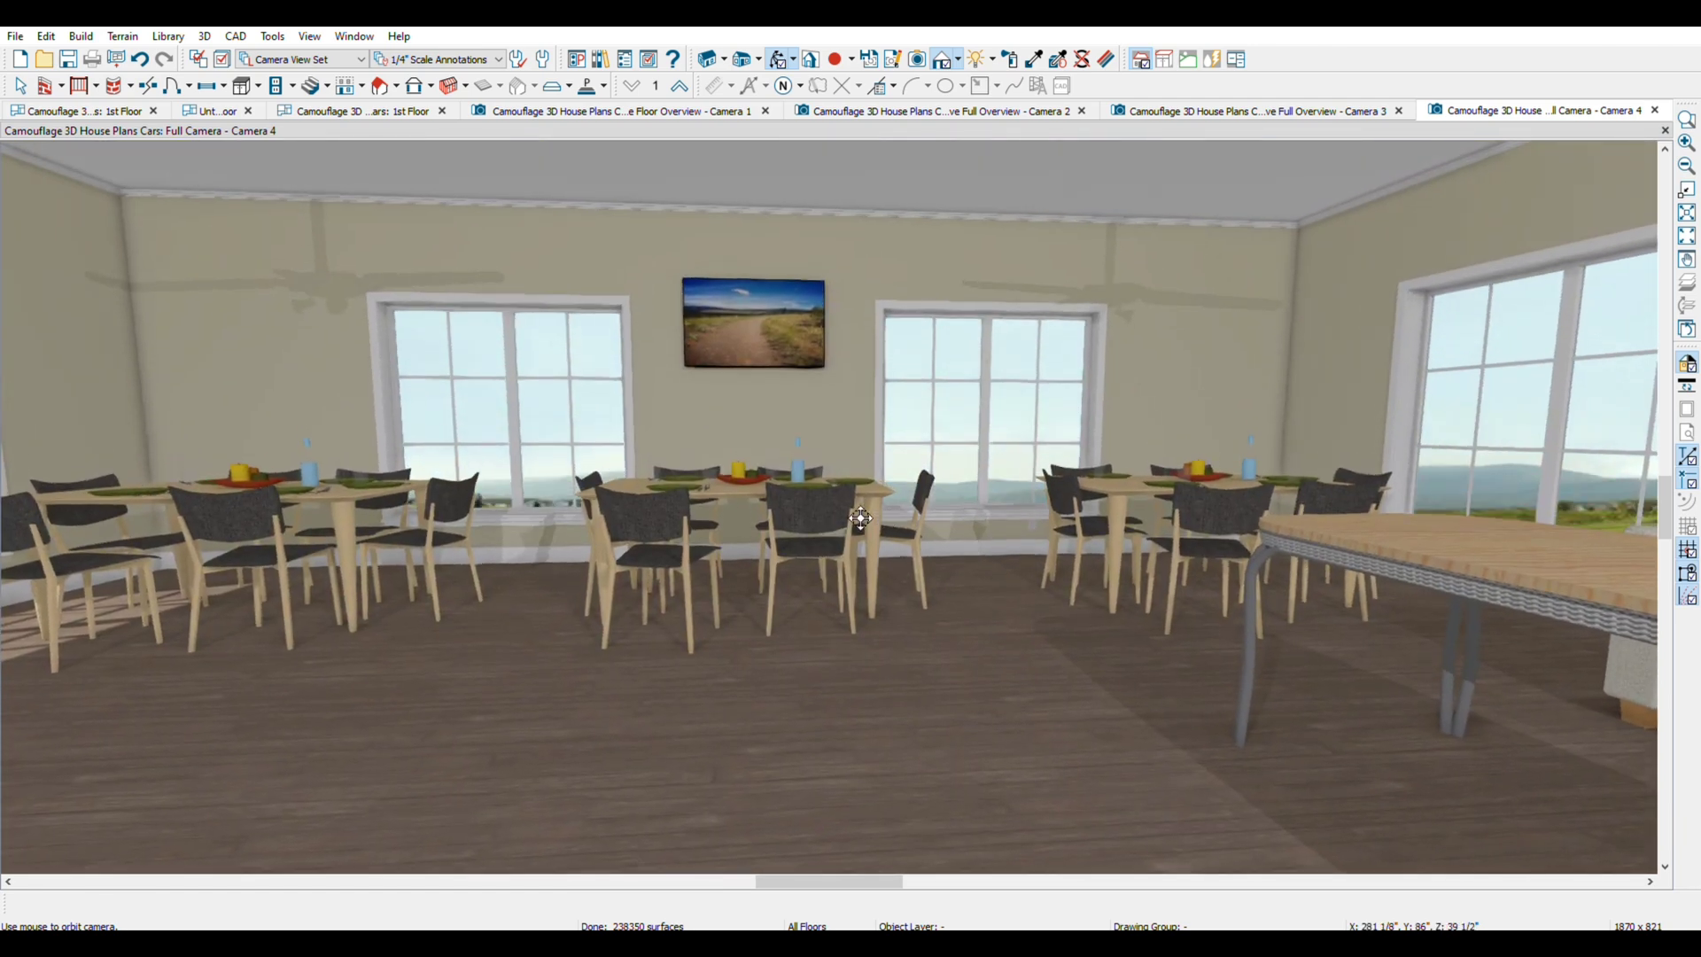
pyautogui.moveTo(849, 517); pyautogui.dragTo(744, 547)
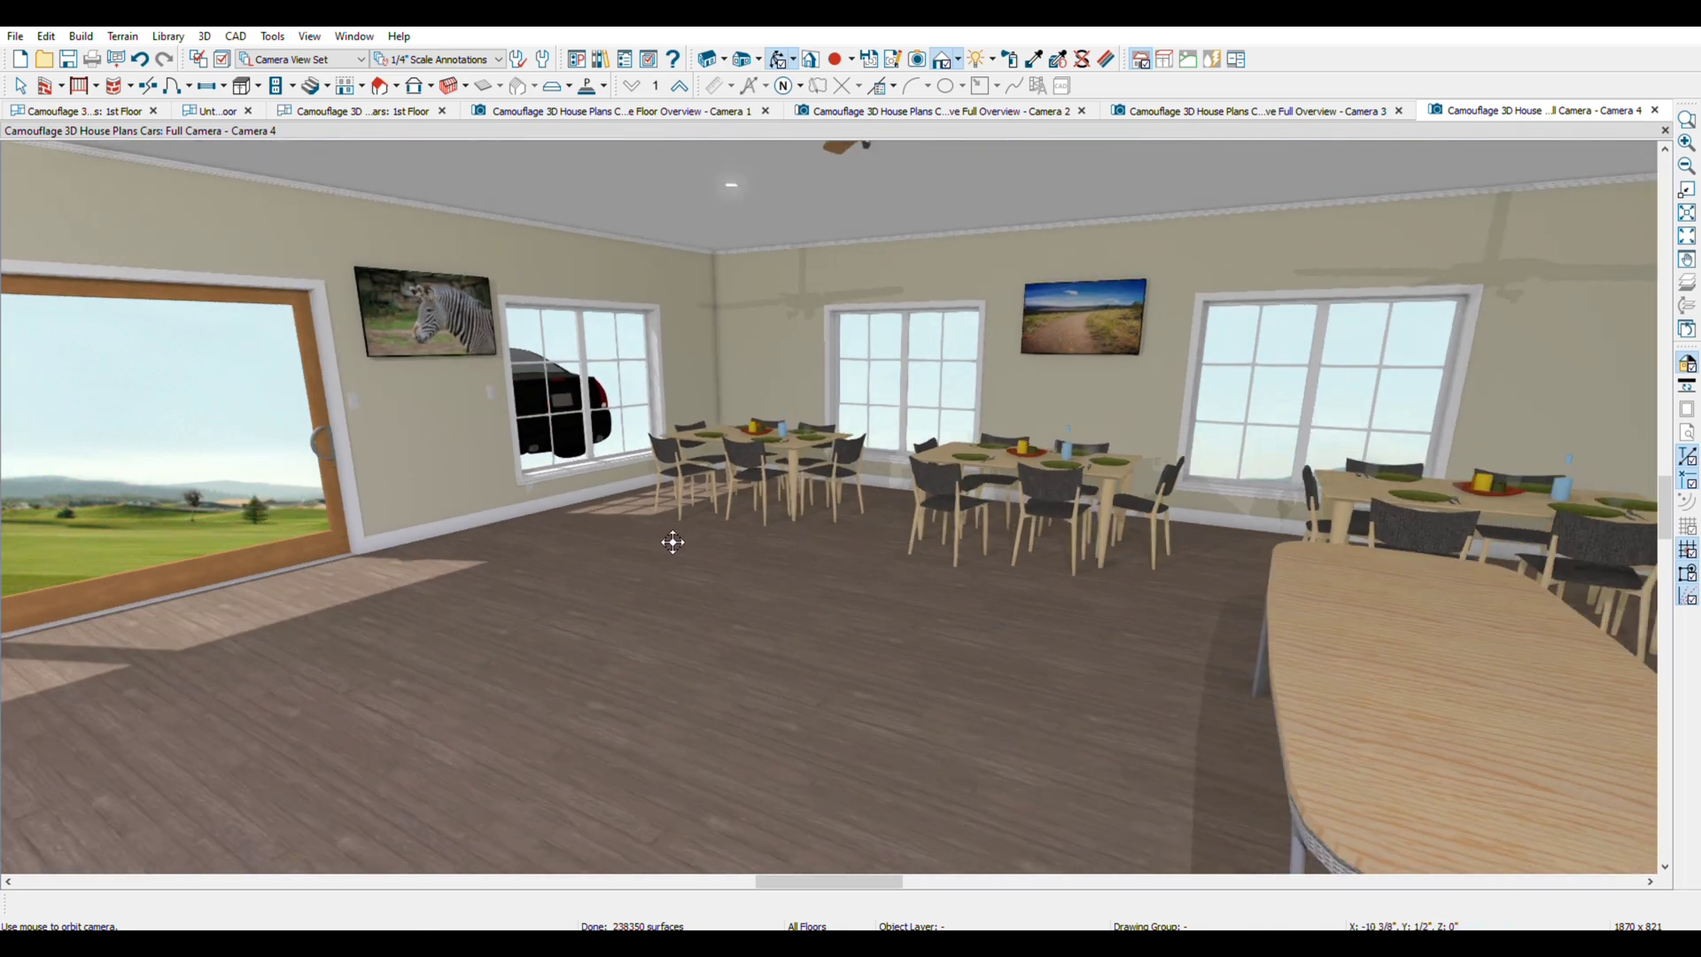
pyautogui.moveTo(561, 541)
pyautogui.mouseDown()
pyautogui.moveTo(543, 535)
pyautogui.moveTo(550, 483)
pyautogui.moveTo(514, 507)
pyautogui.moveTo(236, 532)
pyautogui.moveTo(339, 488)
pyautogui.mouseUp()
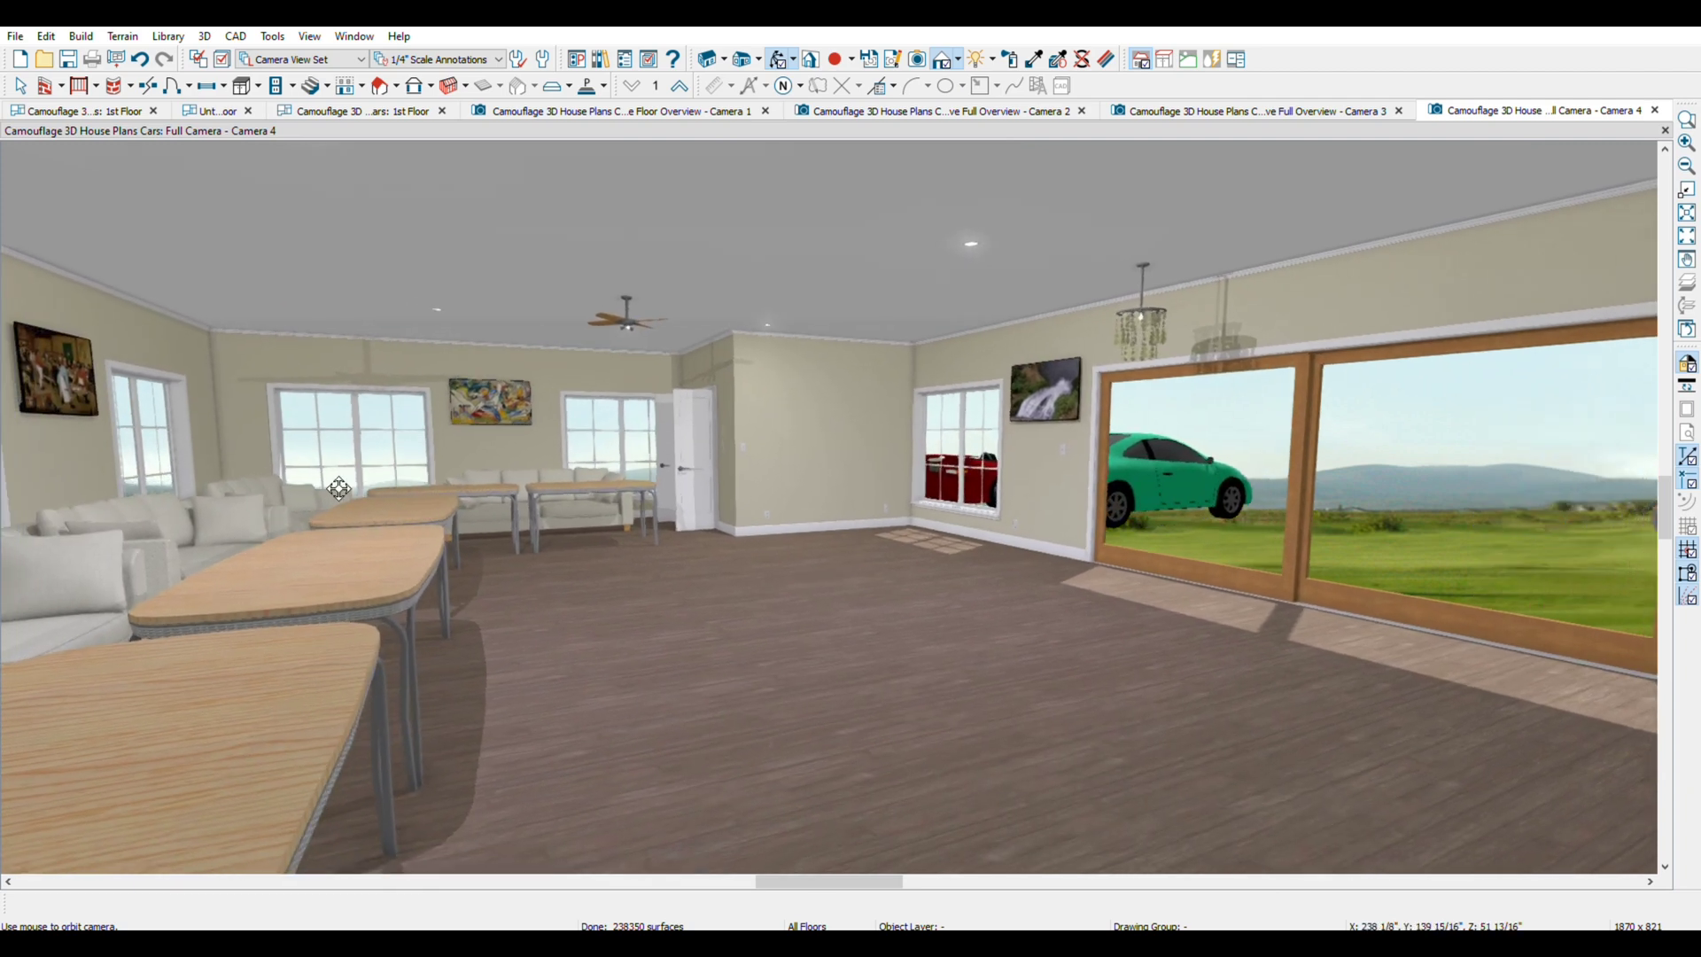
# Examine the main room in the full camera view, from the sofas and dining tables to the sliding door wall
pyautogui.press('Left')
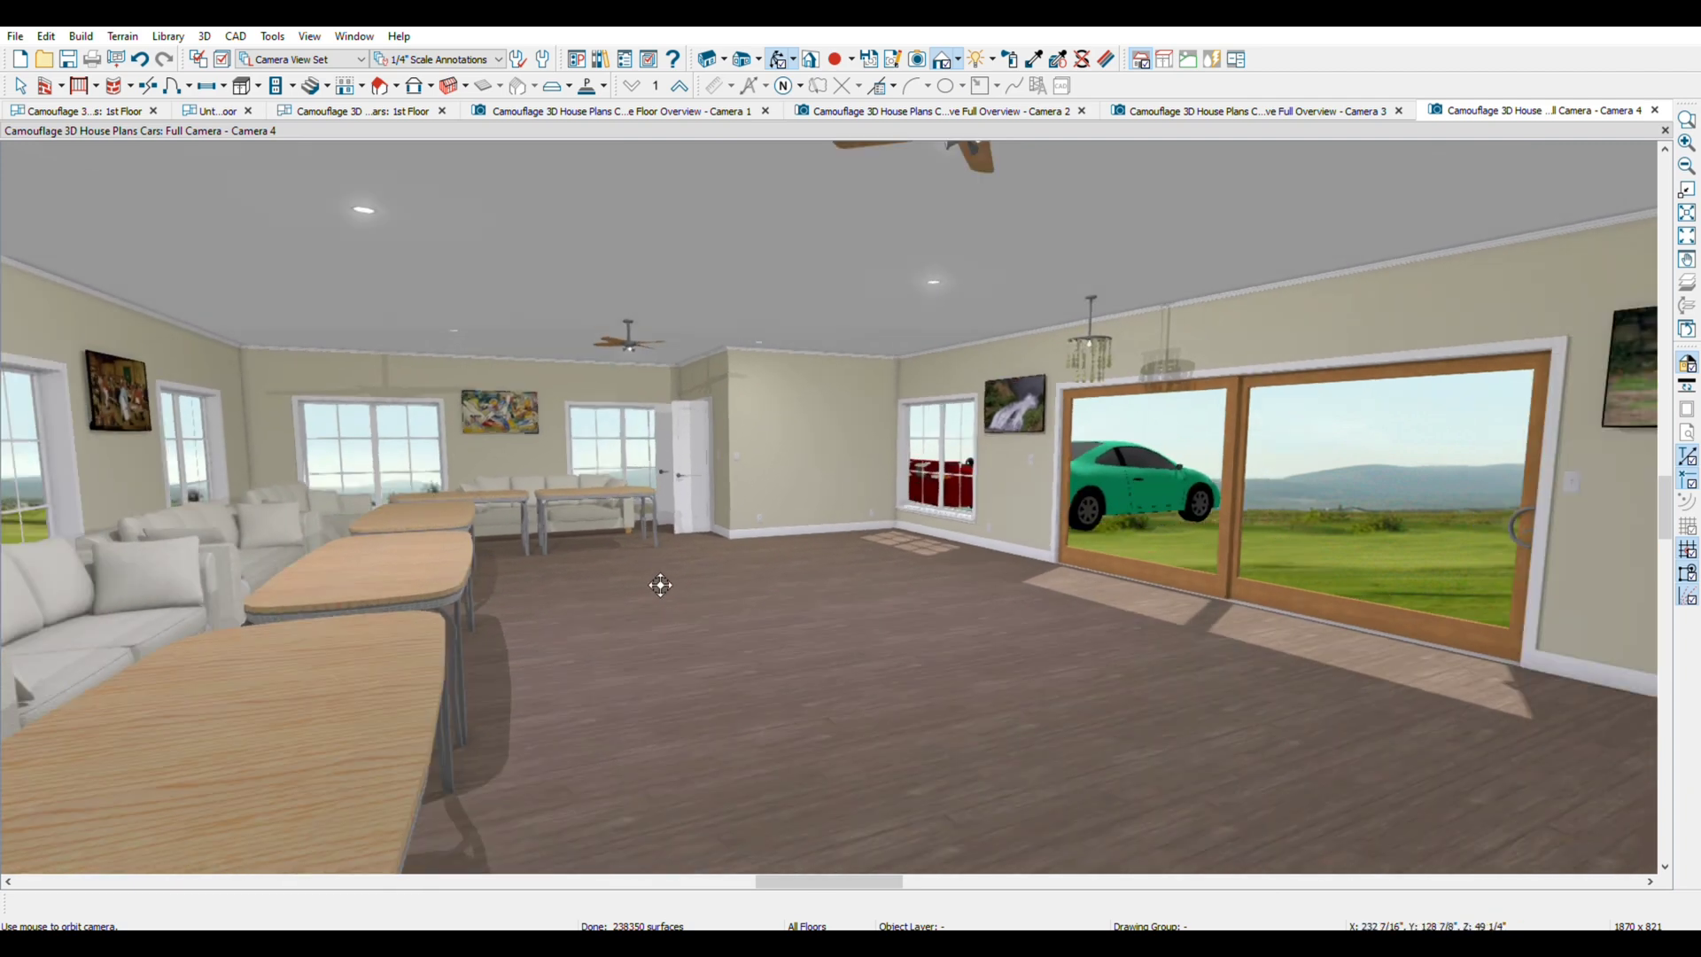
pyautogui.press('Right')
pyautogui.press('Right')
pyautogui.press('Right')
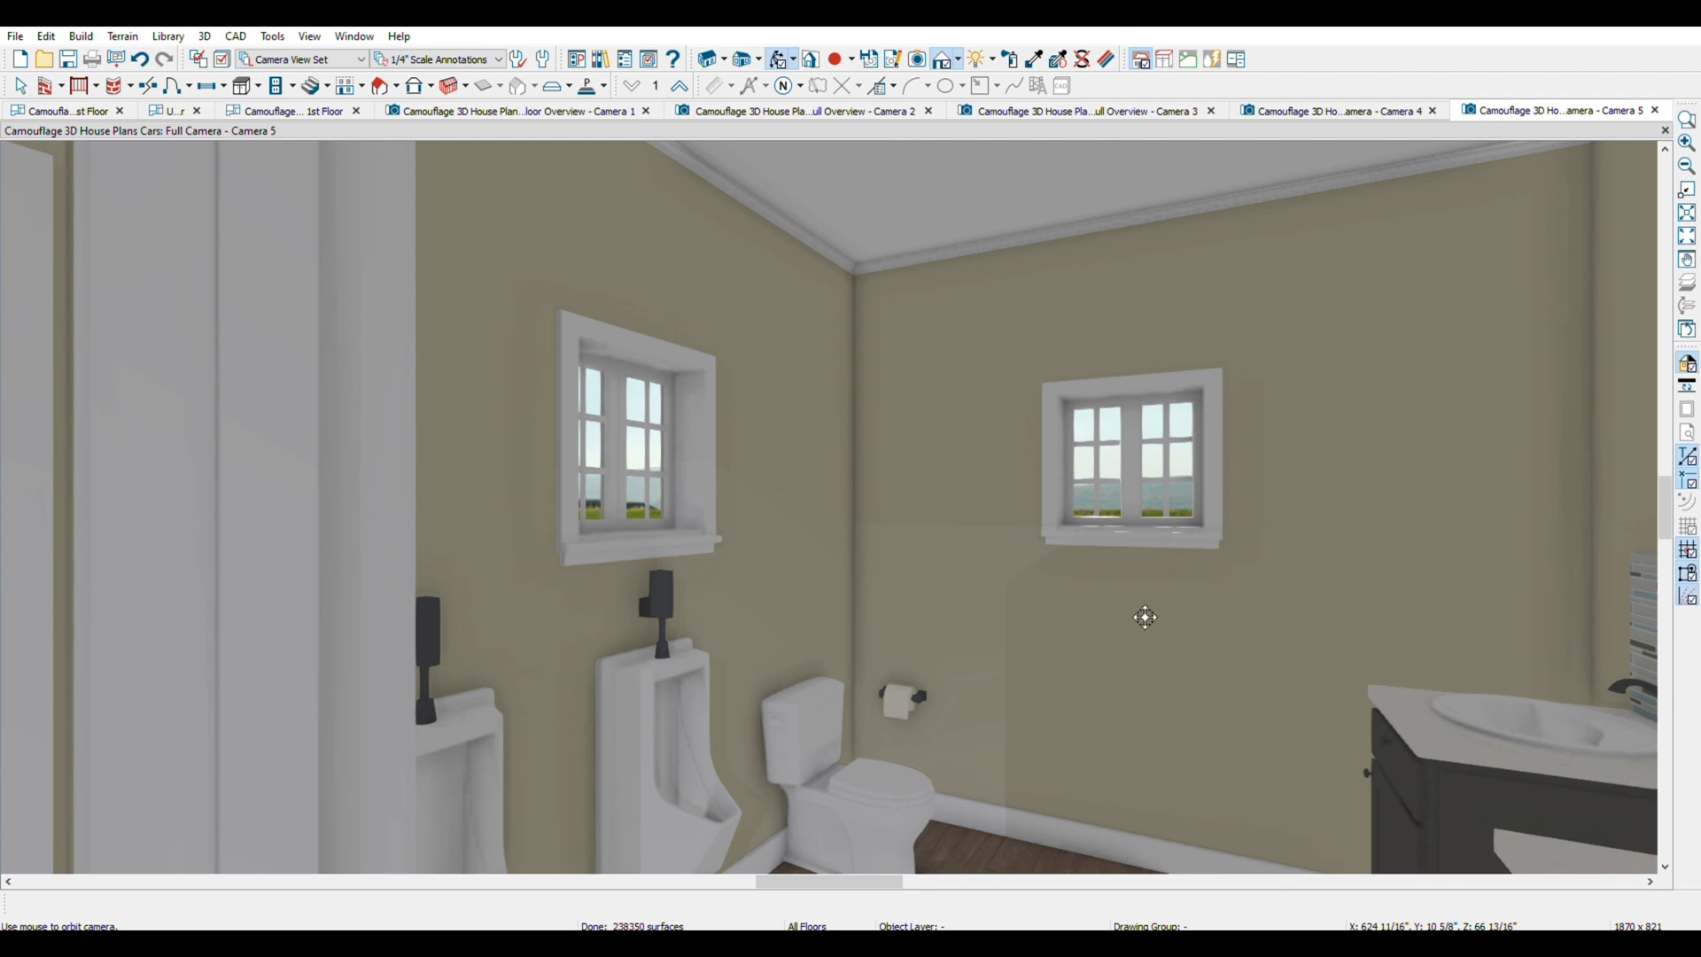
# Examine the bathroom fixtures, windows and sinks in the full camera view, backing out through its double doors
pyautogui.press('Left')
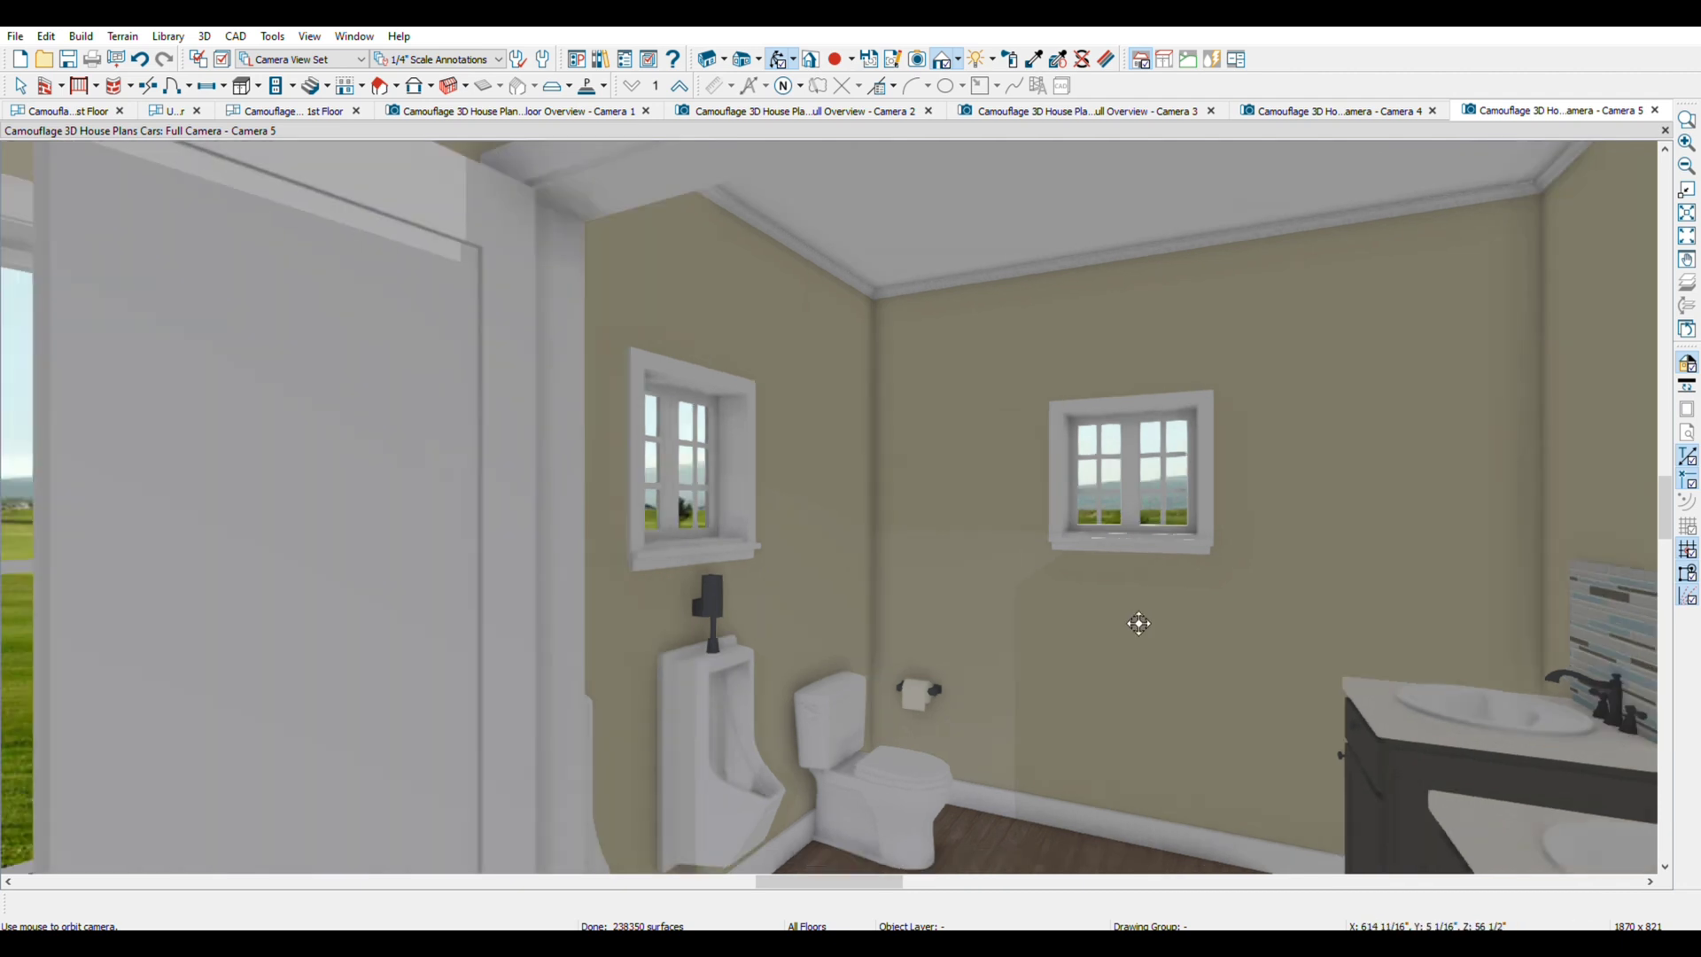
pyautogui.press('Down')
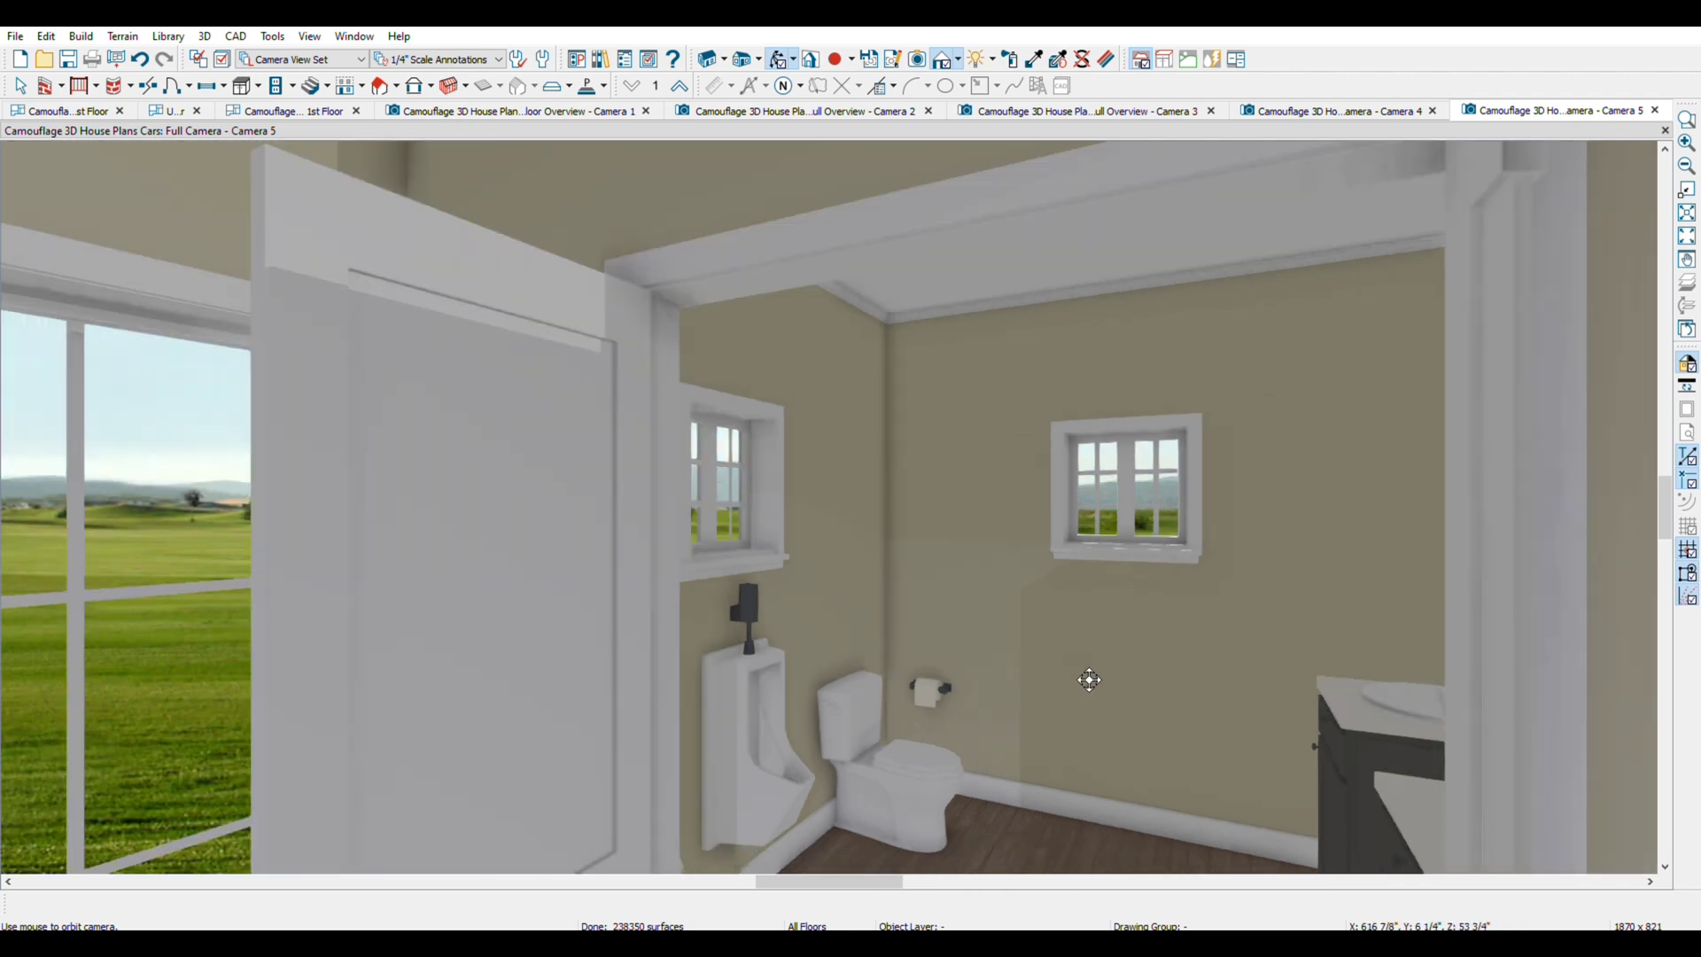
pyautogui.moveTo(1078, 673); pyautogui.dragTo(1046, 615)
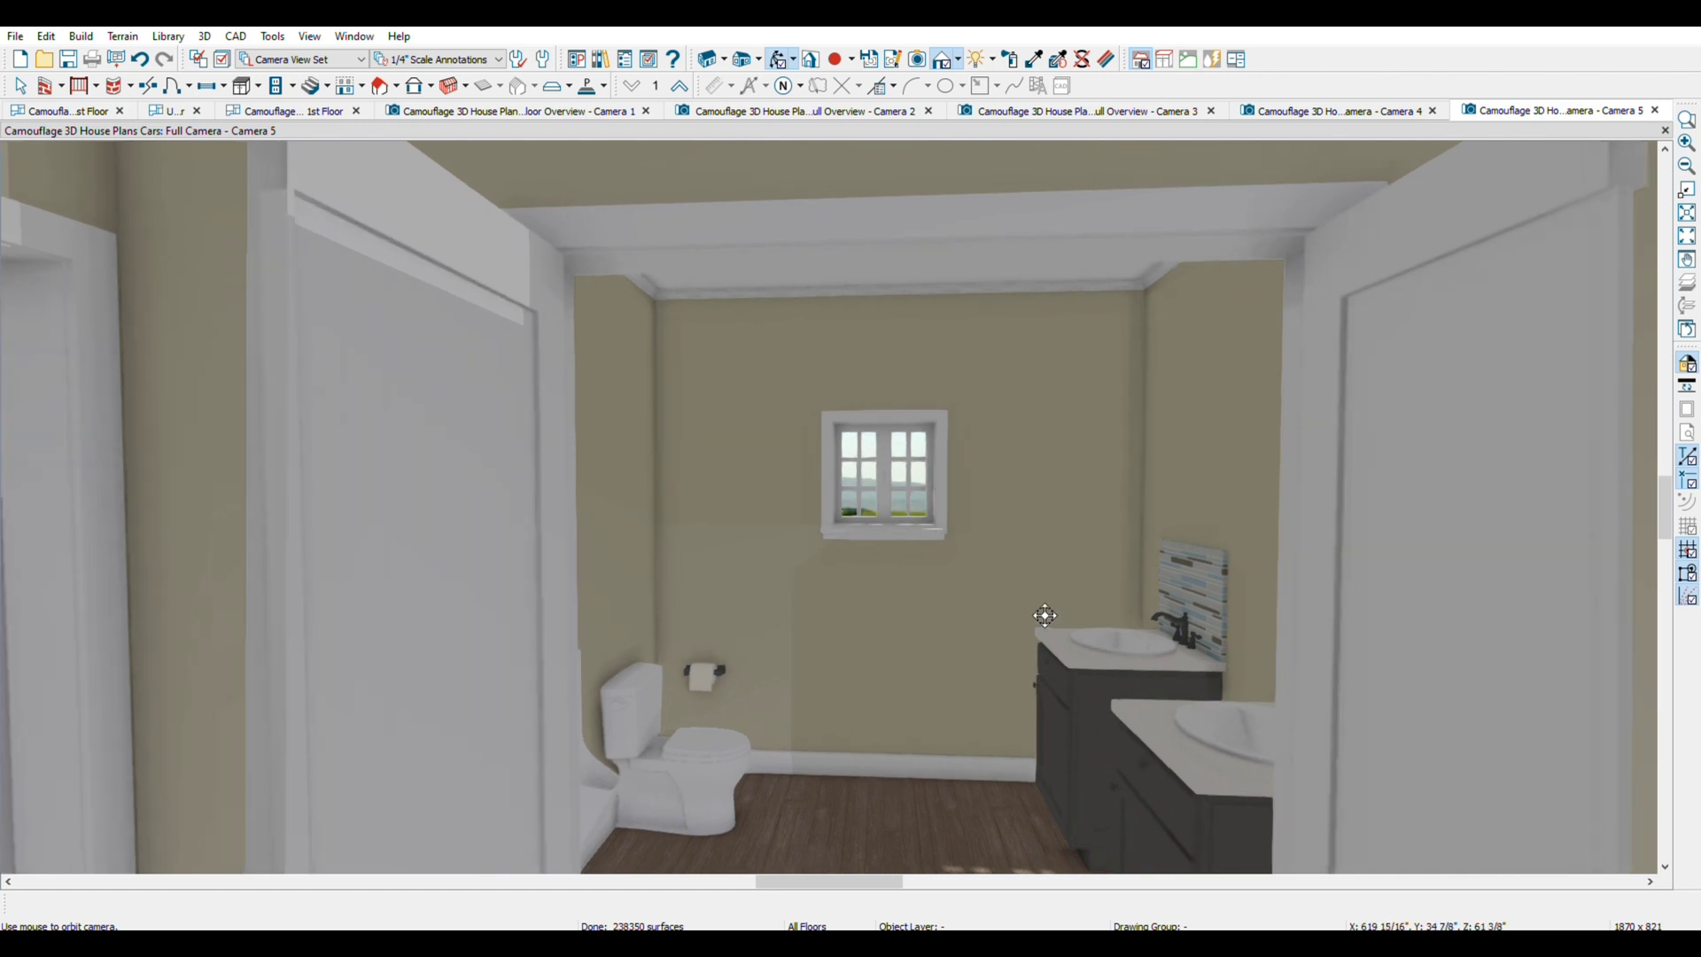
pyautogui.scroll(-5, 1045, 614)
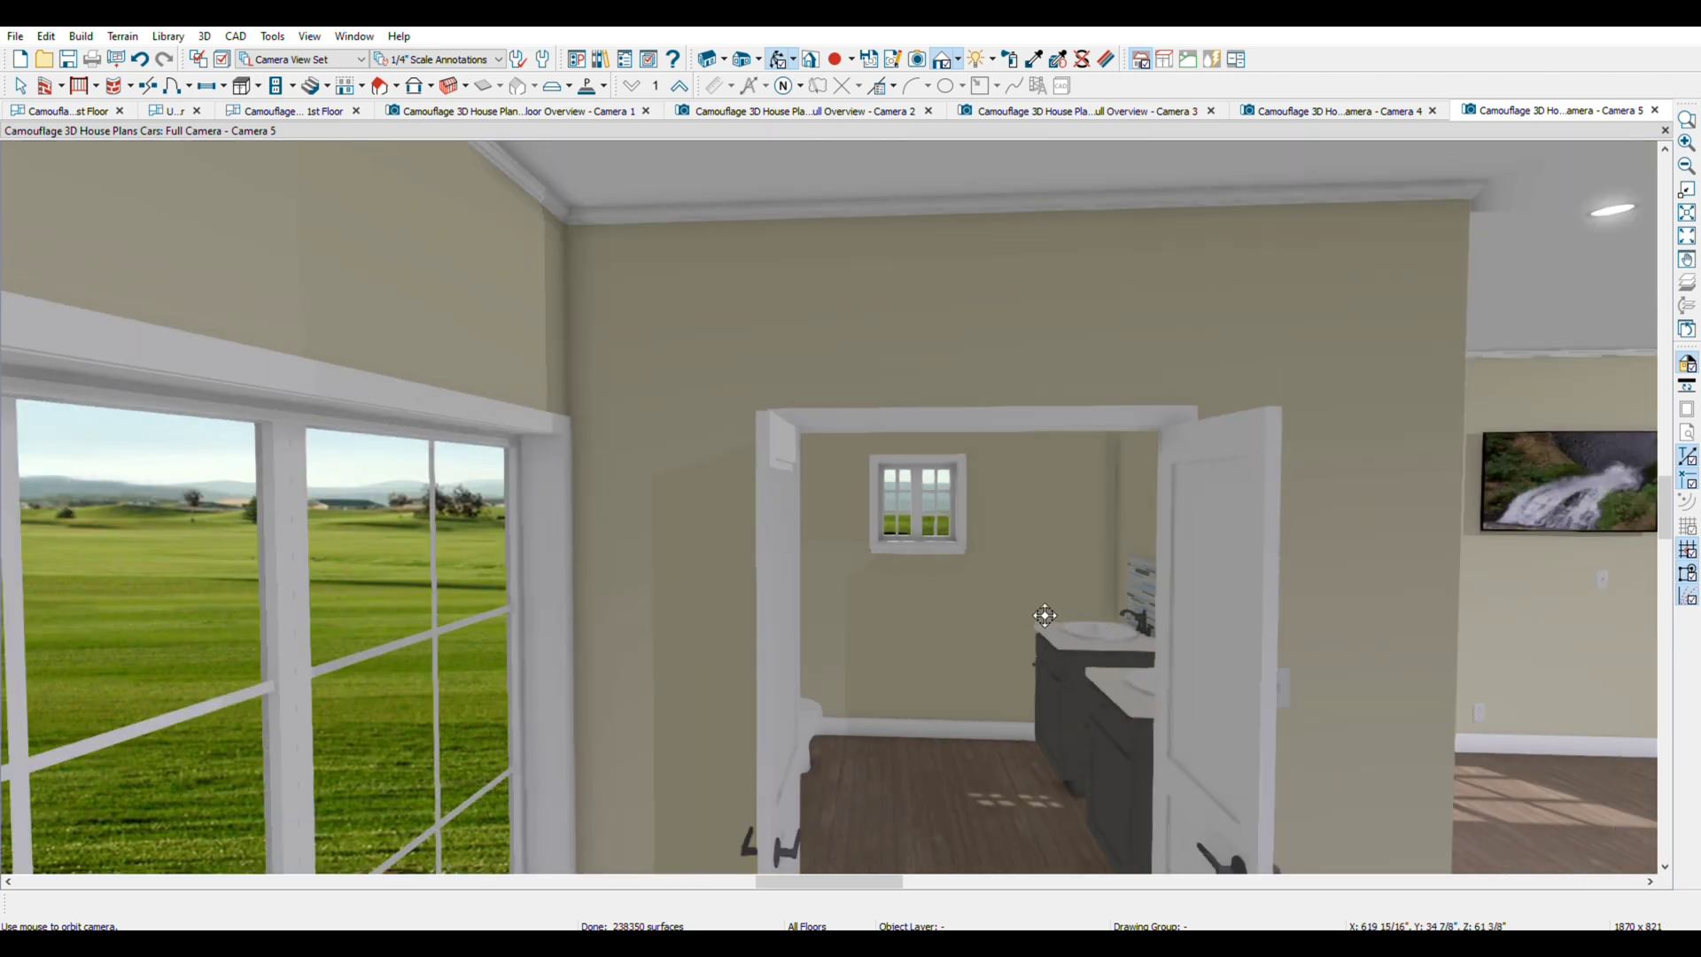
pyautogui.scroll(-2, 1046, 615)
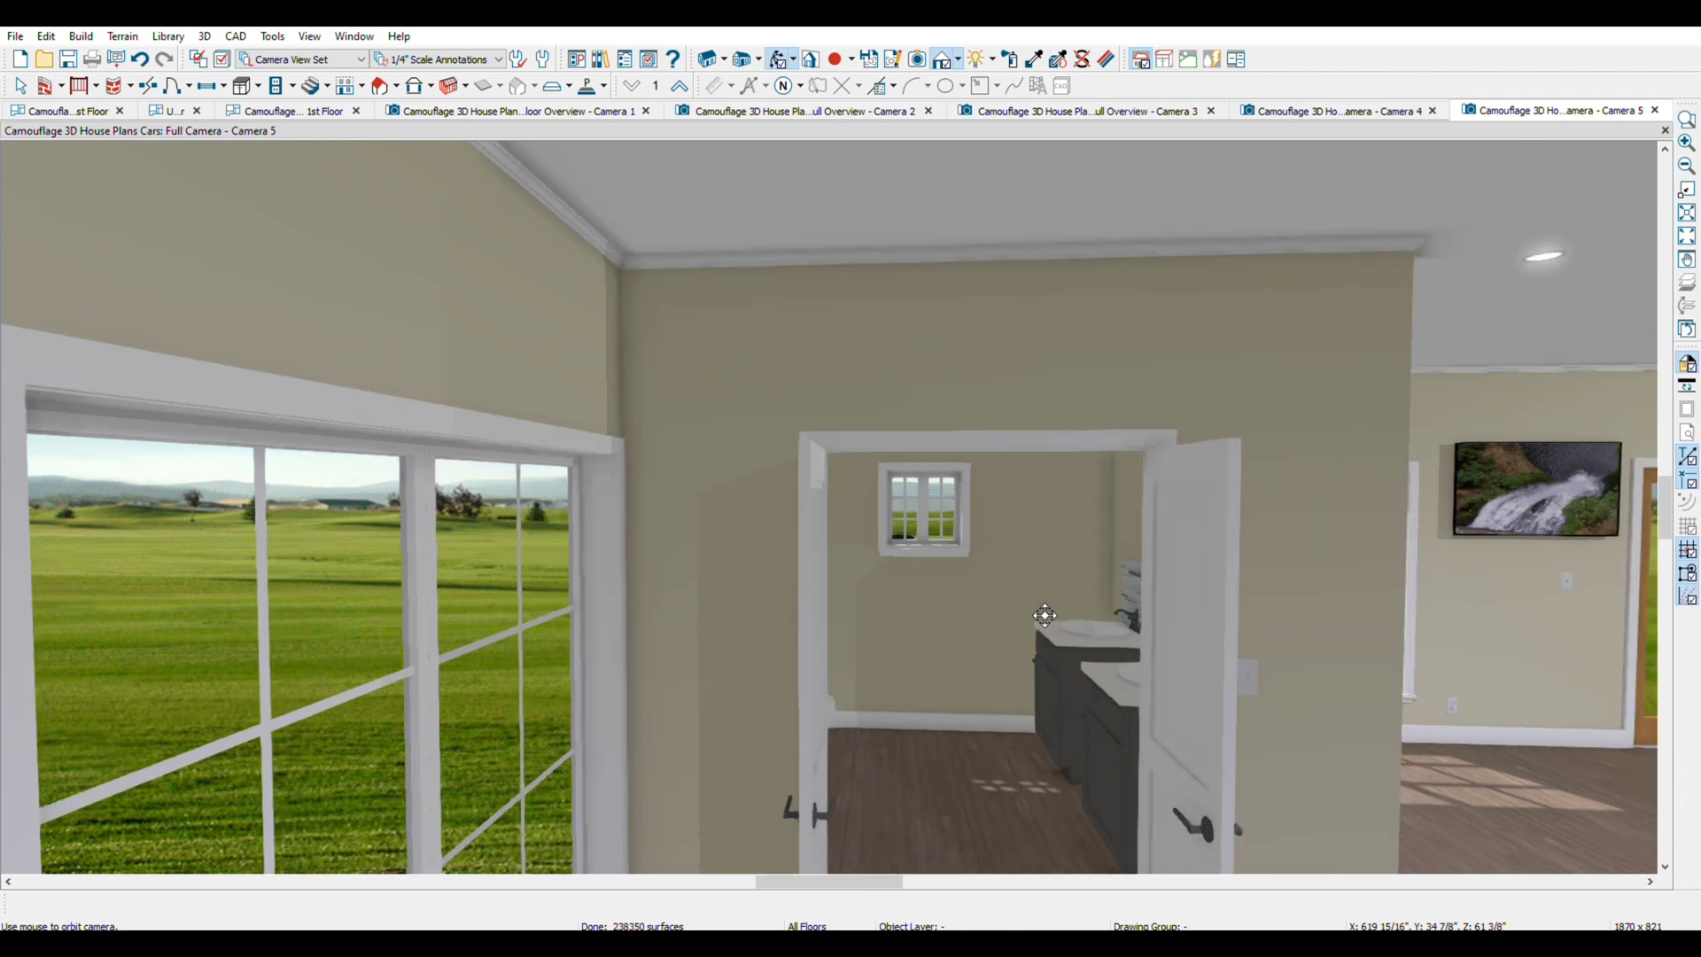
pyautogui.scroll(-2, 1046, 615)
pyautogui.moveTo(1046, 605)
pyautogui.mouseDown()
pyautogui.moveTo(1008, 592)
pyautogui.moveTo(1023, 600)
pyautogui.mouseUp()
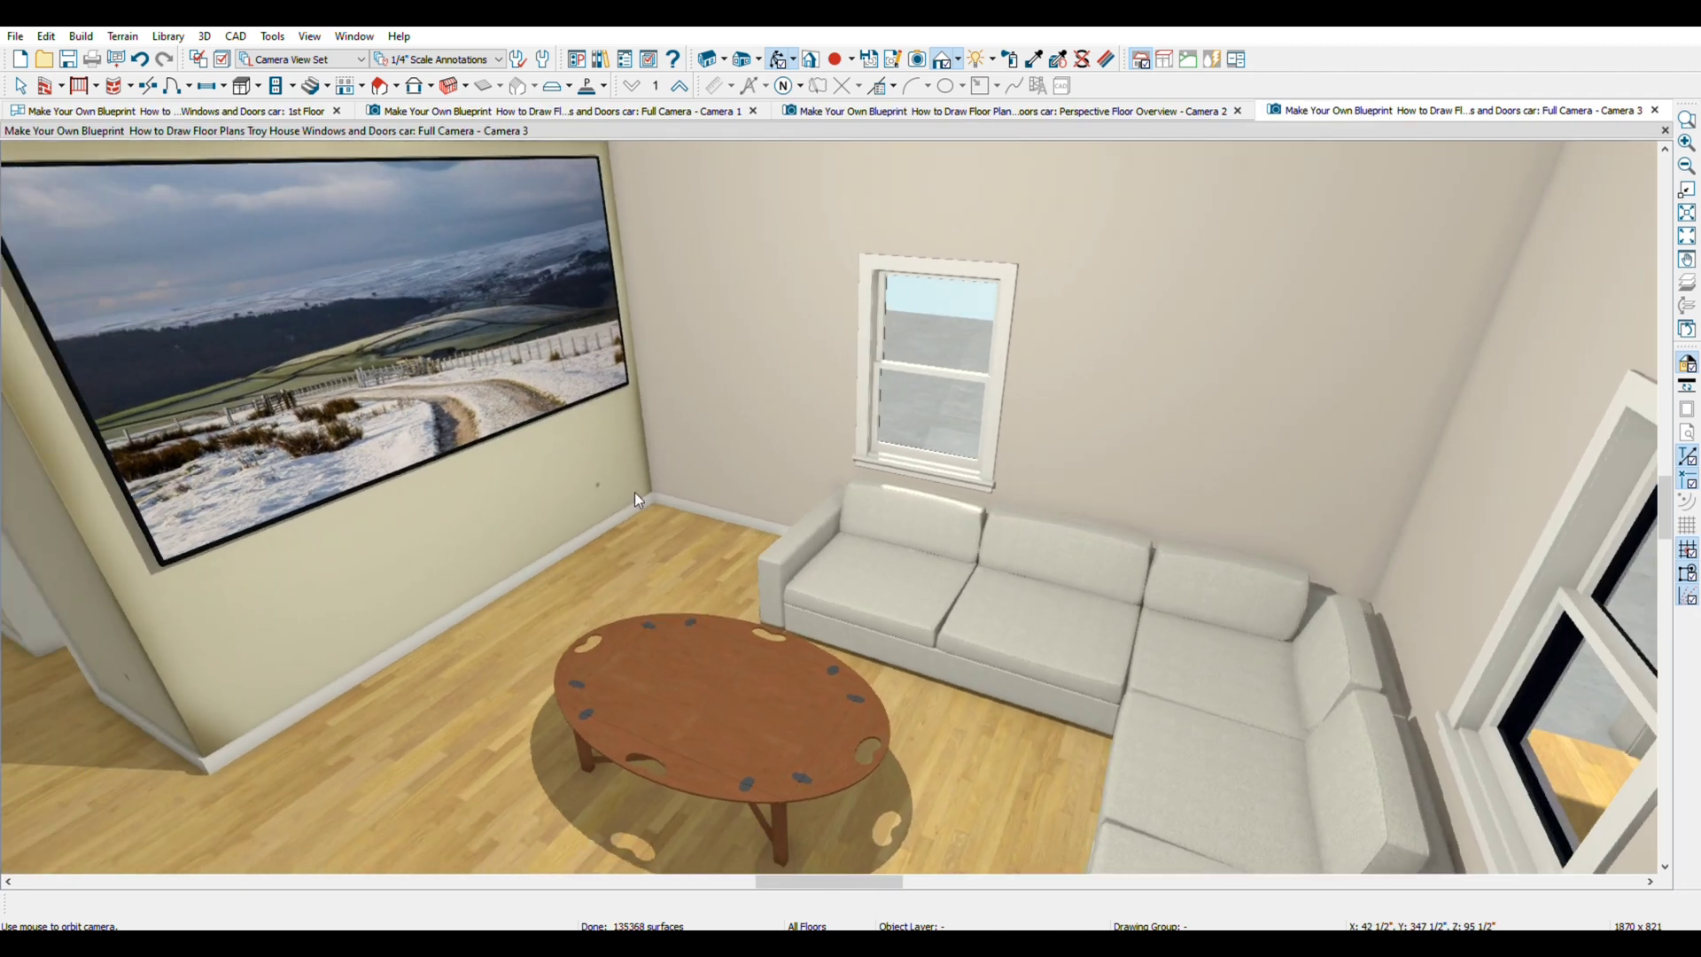
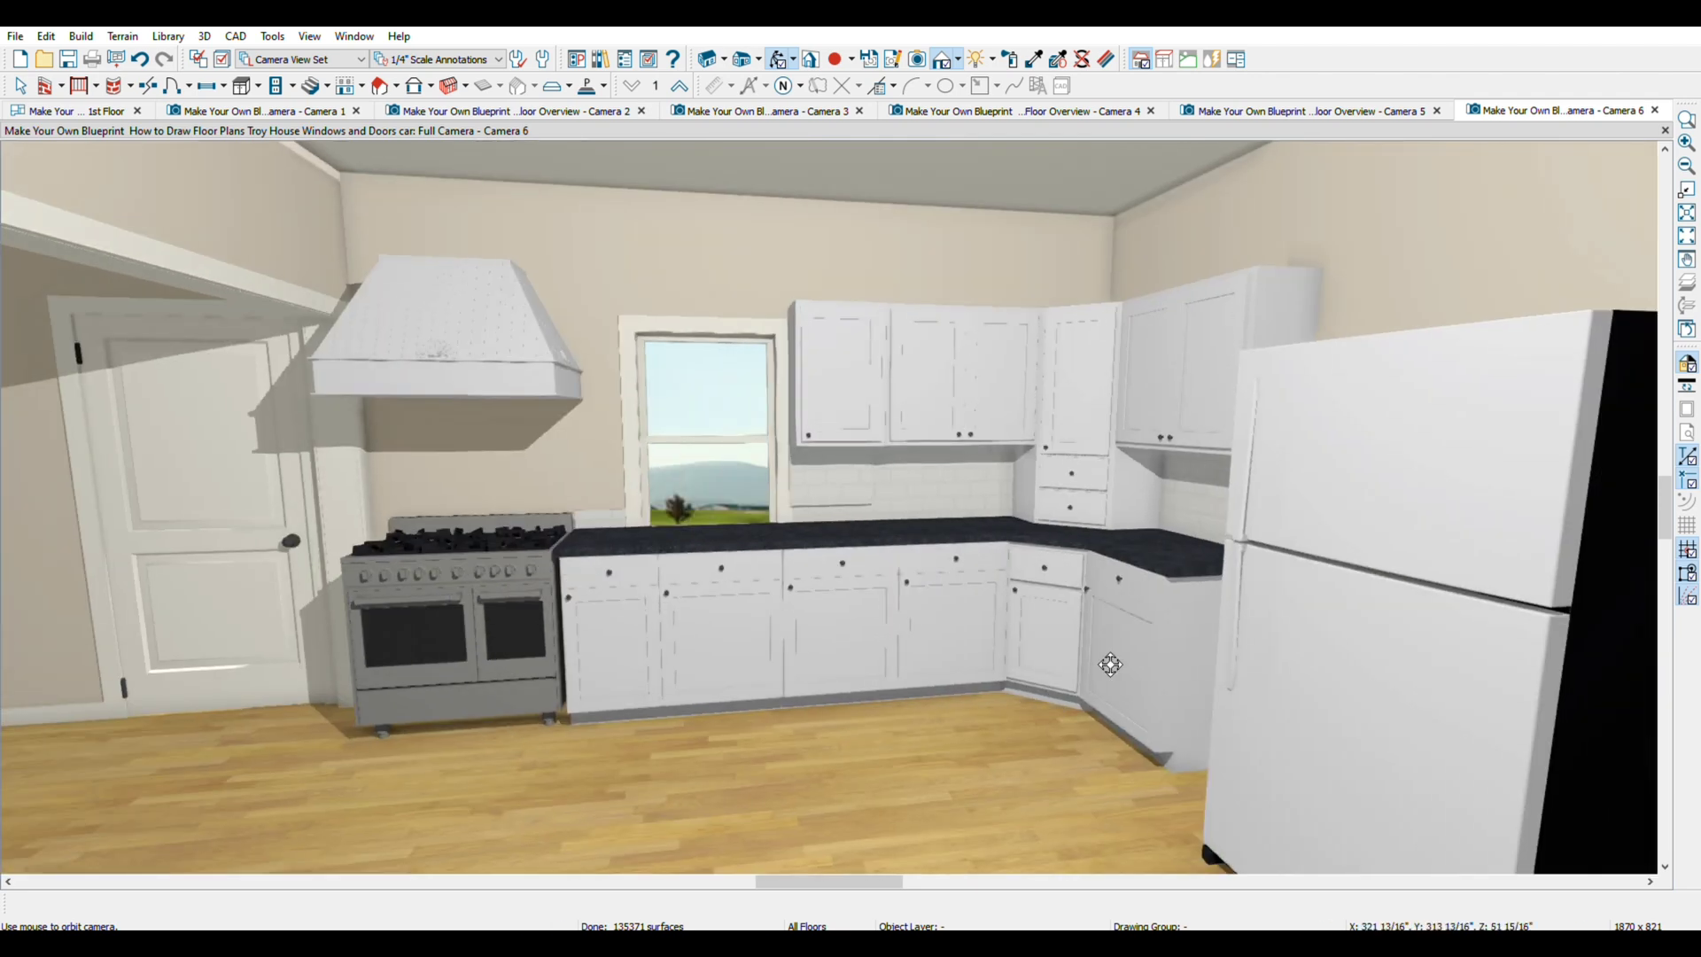
# Look around the kitchen in the full camera view, covering the stove, cabinets, refrigerator, doorway and seating
pyautogui.moveTo(1111, 665); pyautogui.dragTo(1171, 494)
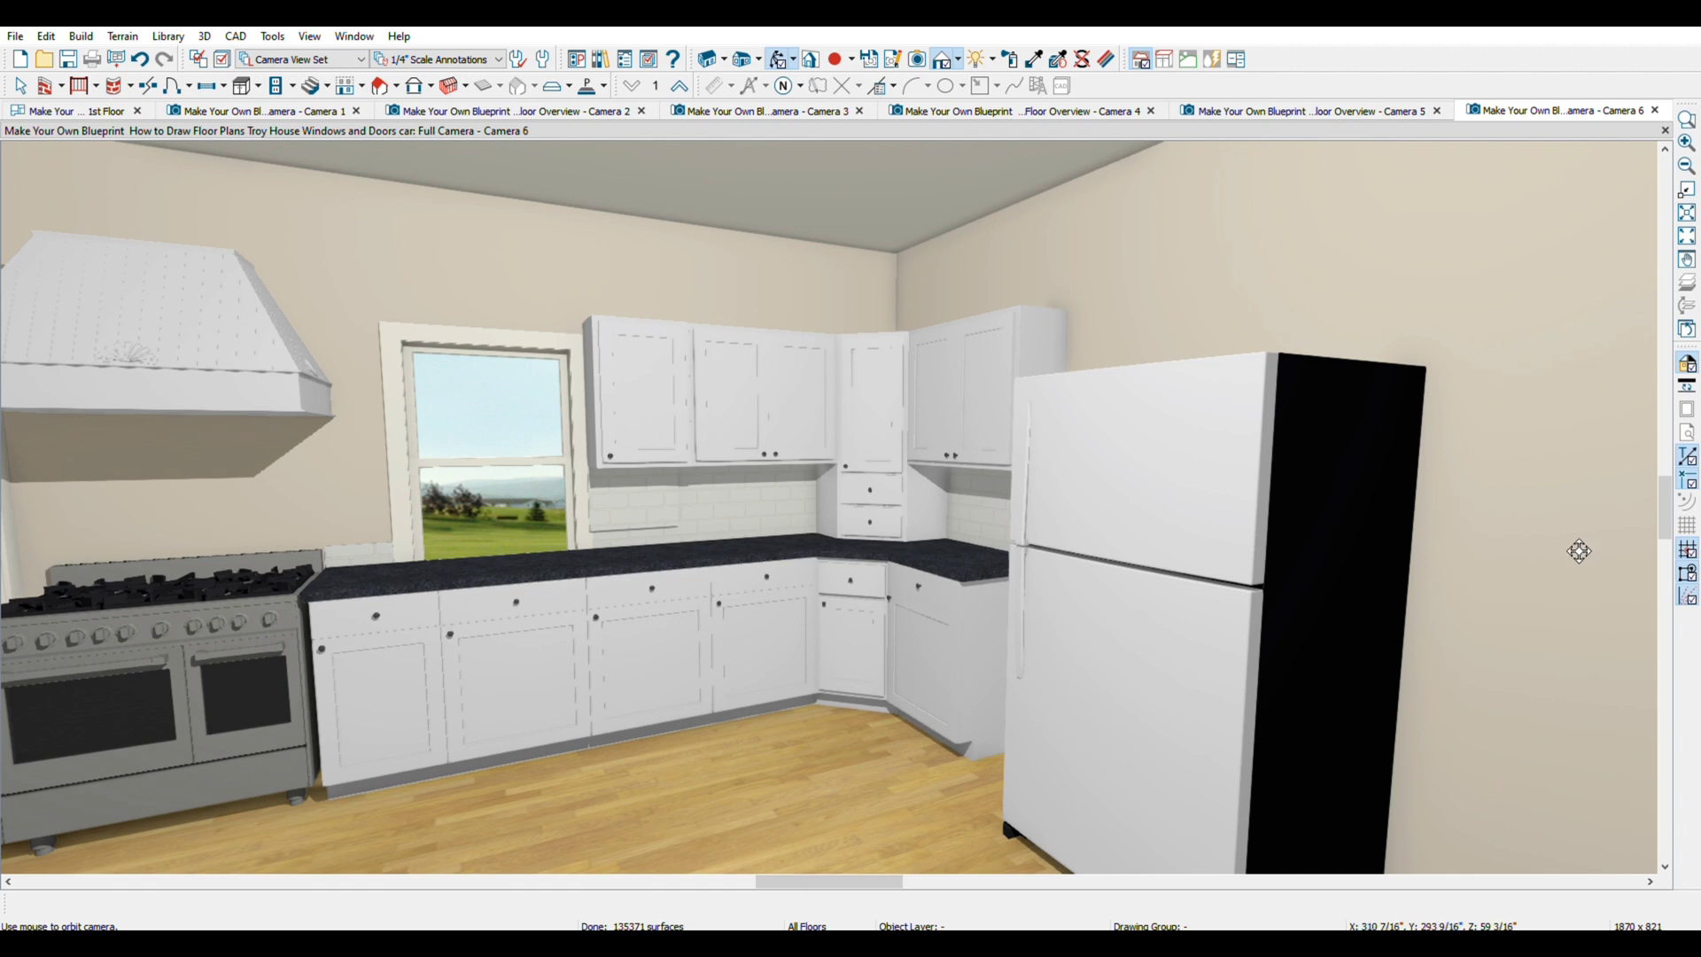
pyautogui.moveTo(1582, 525); pyautogui.dragTo(1077, 623)
pyautogui.moveTo(911, 606); pyautogui.dragTo(1157, 689)
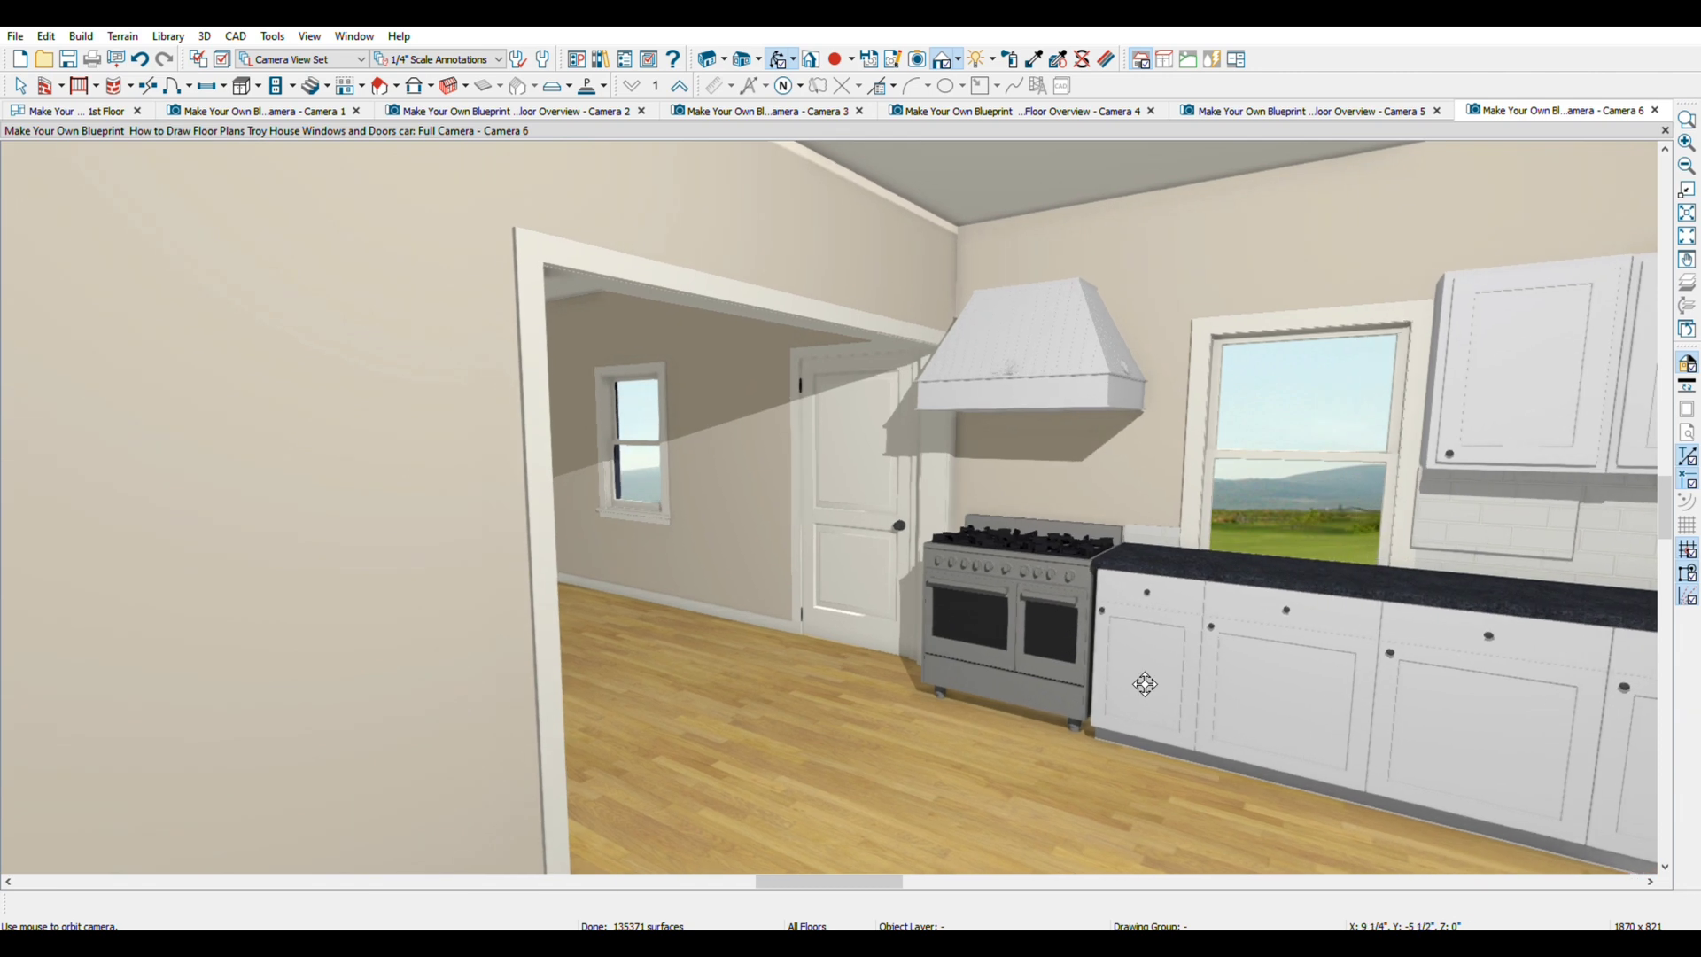
pyautogui.moveTo(1227, 695); pyautogui.dragTo(1411, 705)
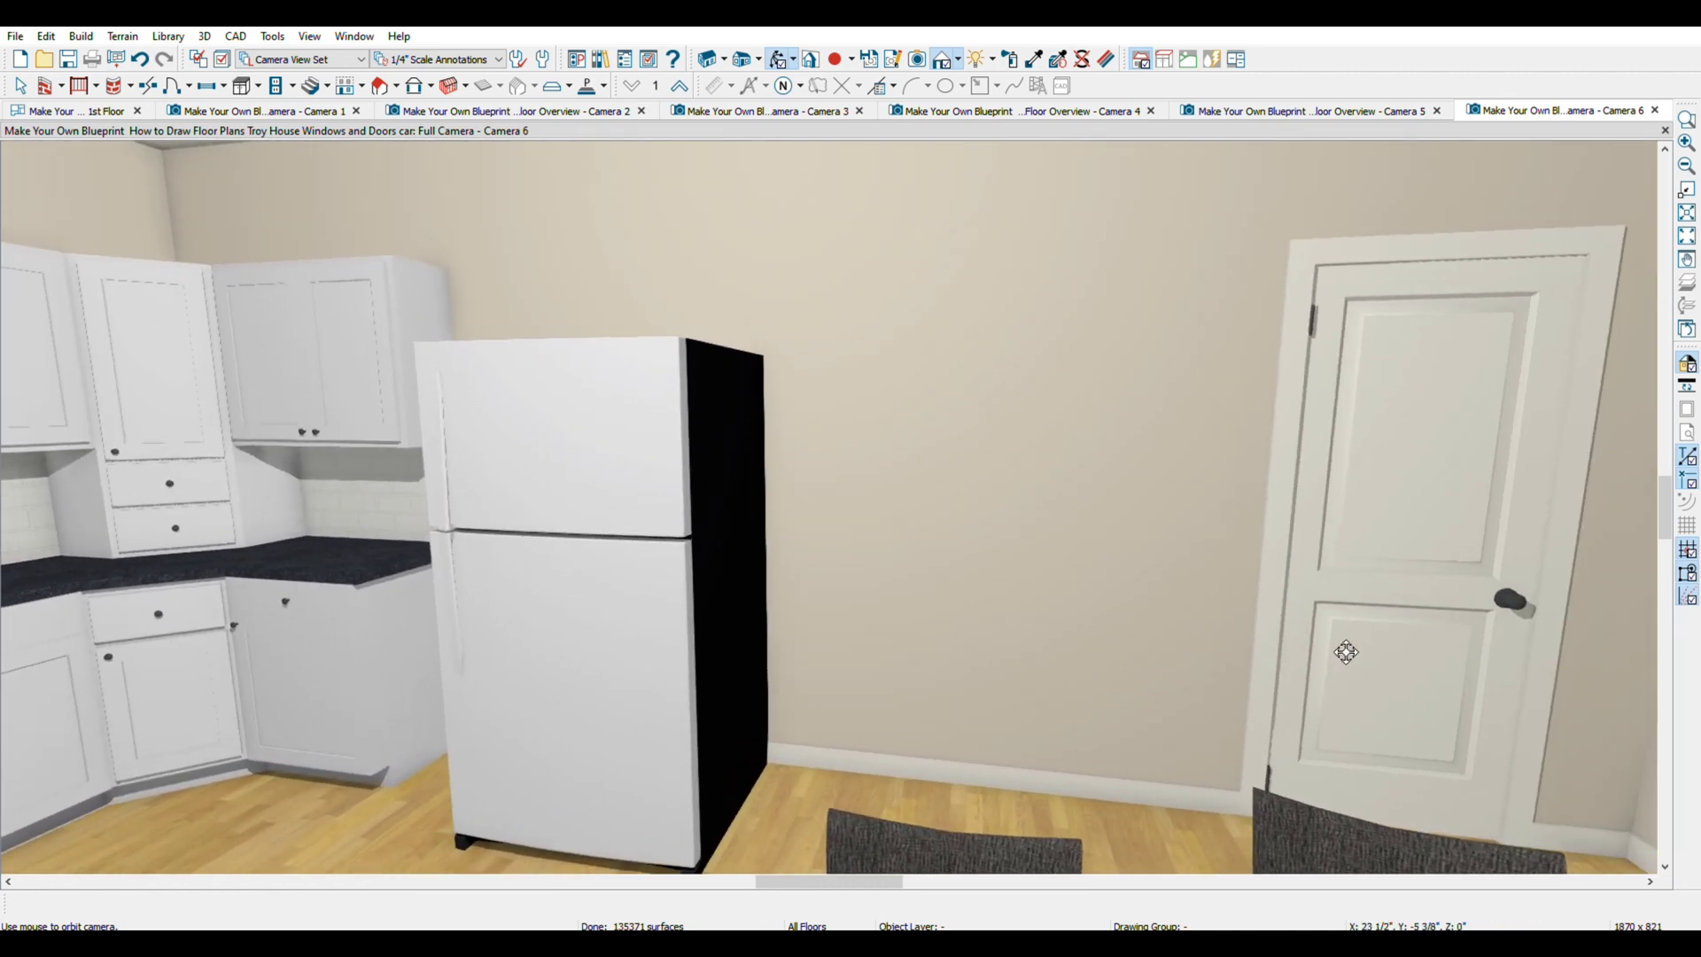
pyautogui.moveTo(1342, 644); pyautogui.dragTo(441, 115)
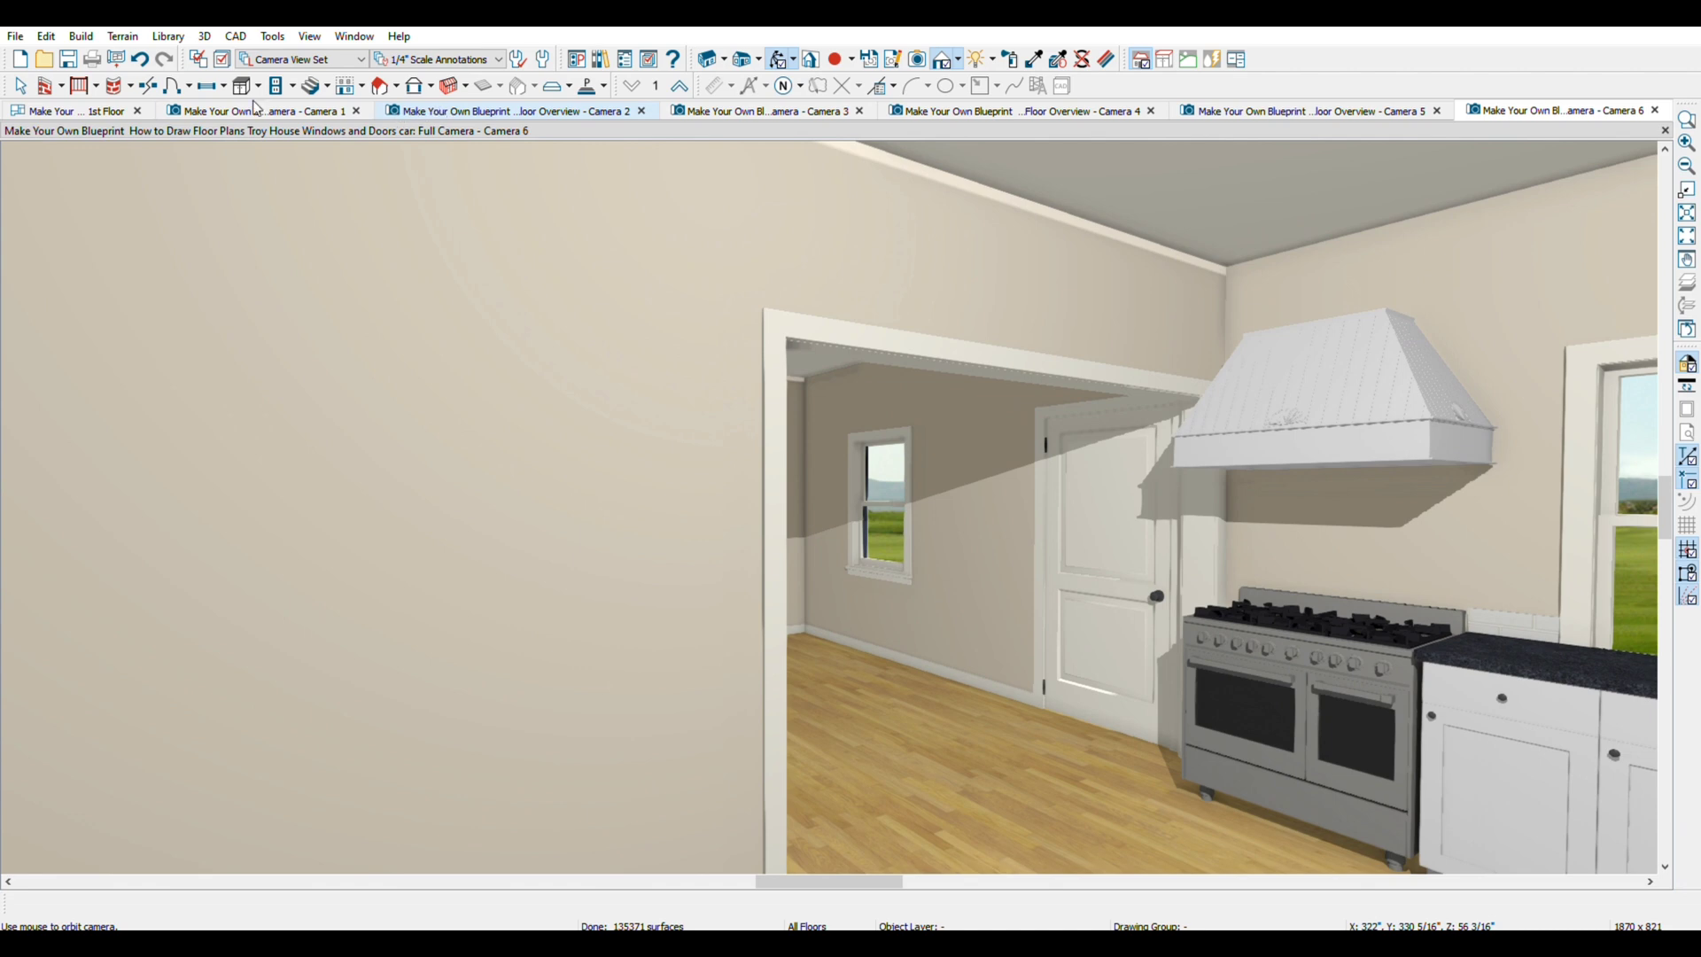
# Create a full camera view from the floor plan in the upper-left bedroom and look around its desk, artwork and bed
pyautogui.hotkey('ctrl', 'Tab')
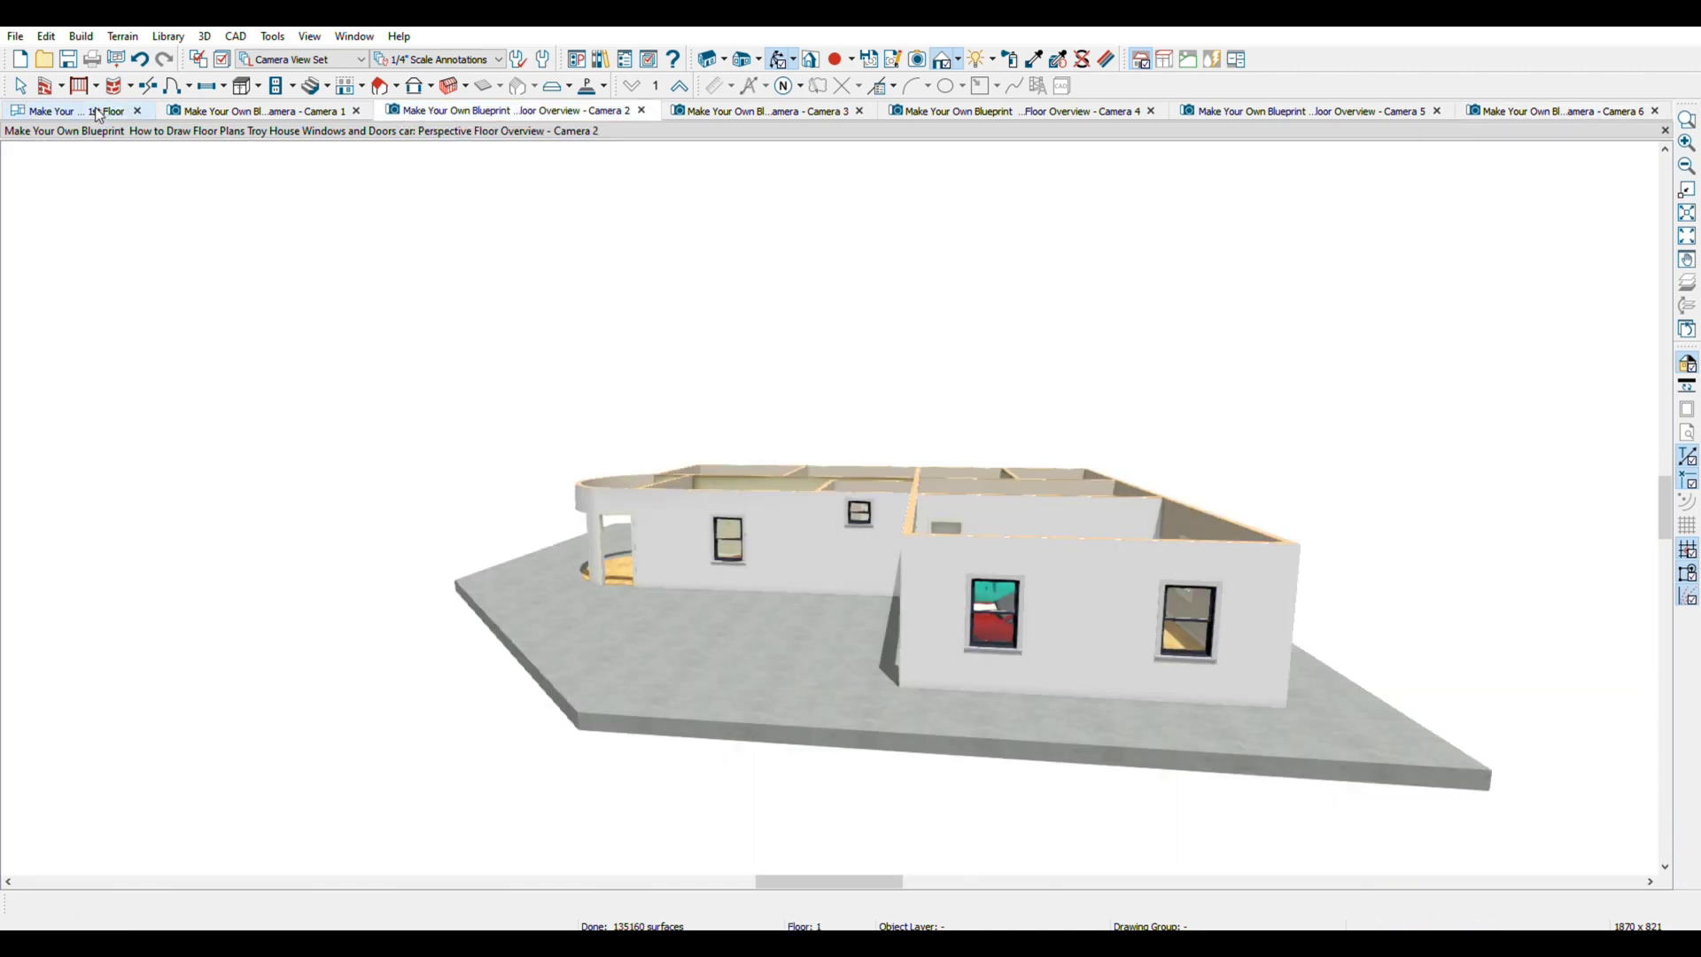
pyautogui.click(102, 118)
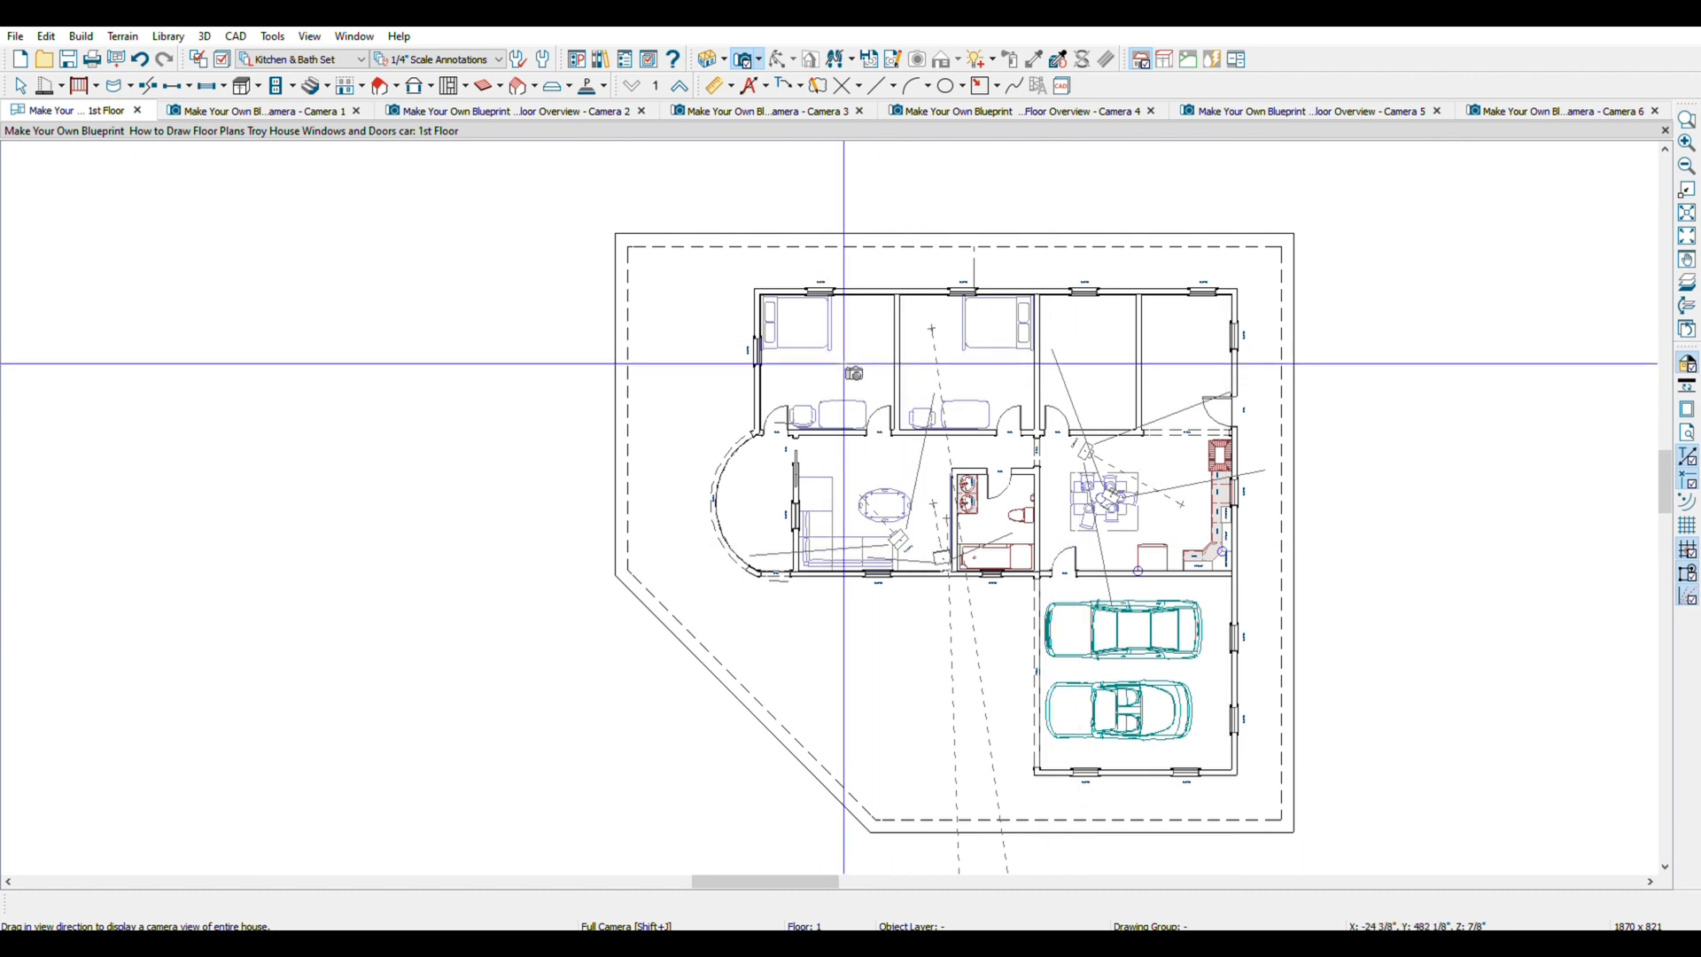
pyautogui.moveTo(834, 357); pyautogui.dragTo(844, 371)
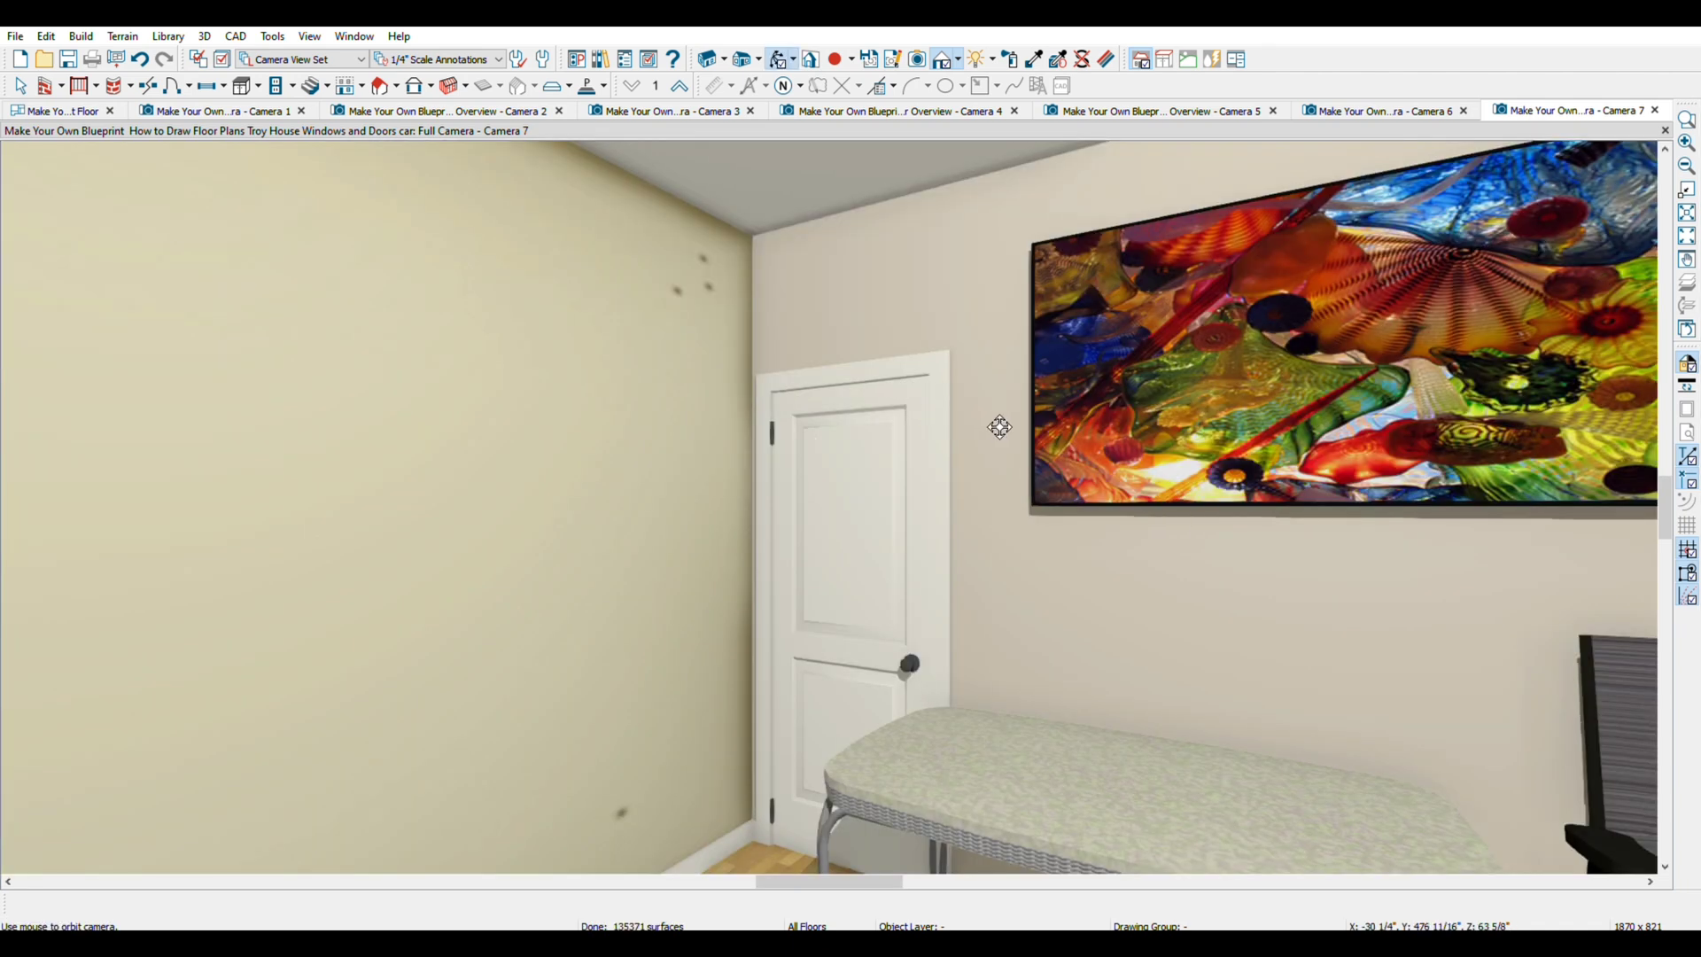
pyautogui.moveTo(994, 422); pyautogui.dragTo(951, 494)
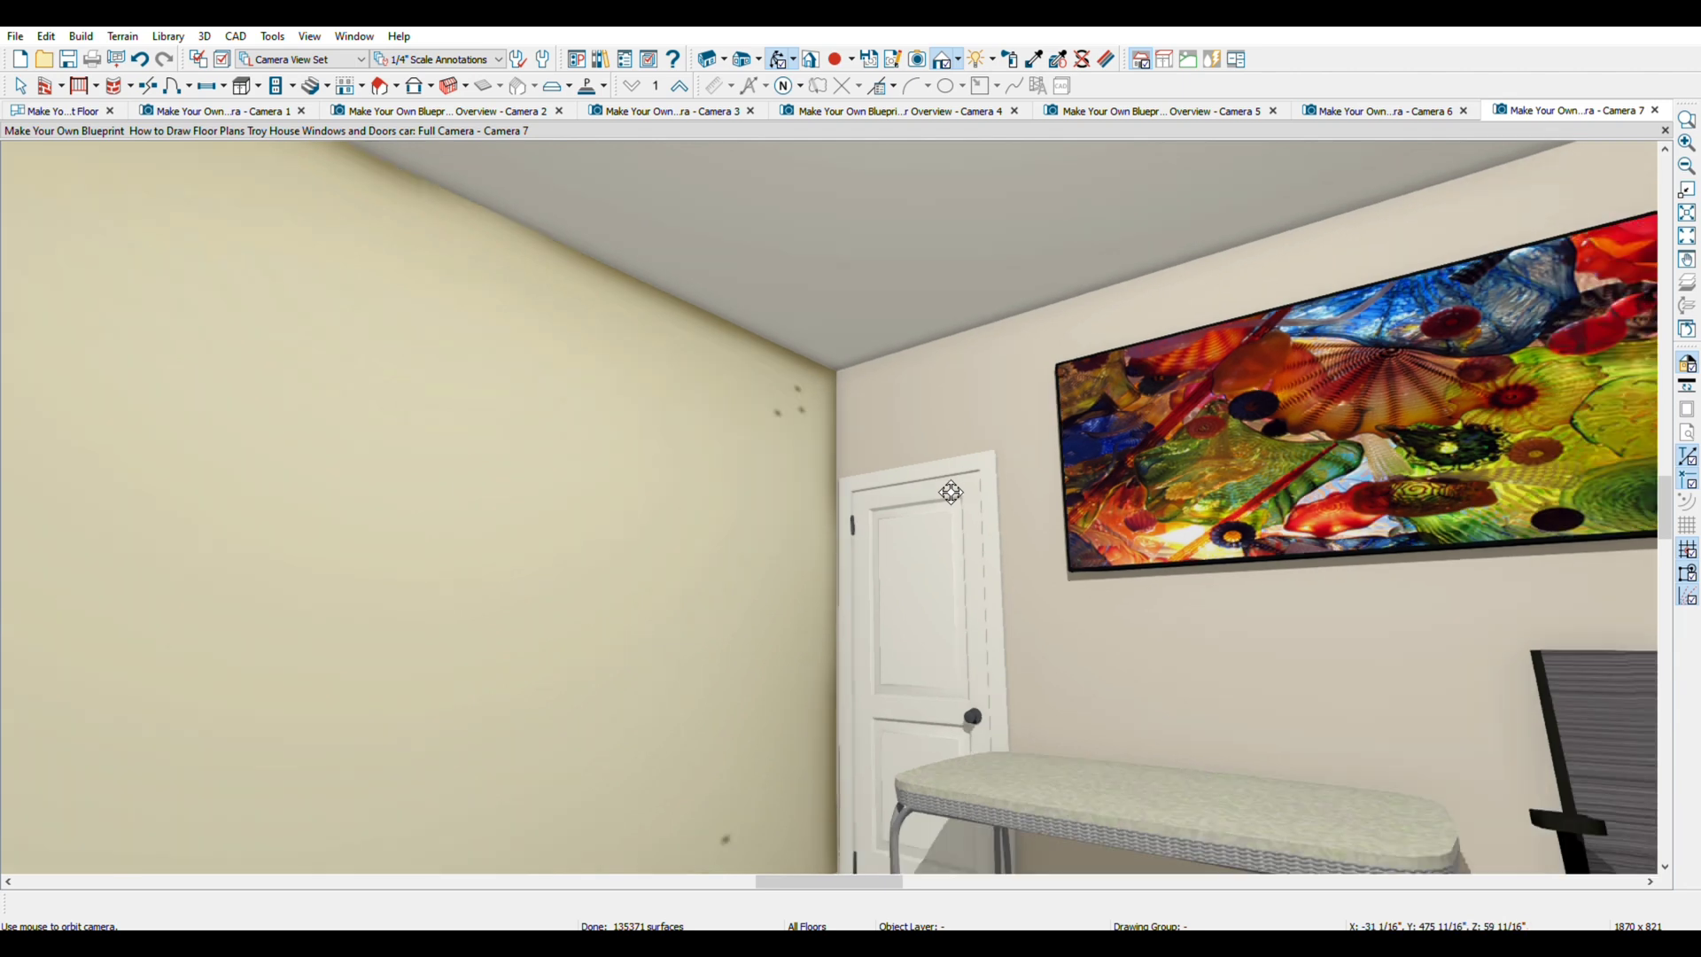
pyautogui.moveTo(872, 594)
pyautogui.mouseDown()
pyautogui.moveTo(852, 658)
pyautogui.moveTo(694, 659)
pyautogui.moveTo(516, 630)
pyautogui.moveTo(482, 653)
pyautogui.moveTo(453, 714)
pyautogui.moveTo(376, 740)
pyautogui.moveTo(207, 710)
pyautogui.moveTo(84, 748)
pyautogui.moveTo(45, 661)
pyautogui.moveTo(14, 648)
pyautogui.mouseUp()
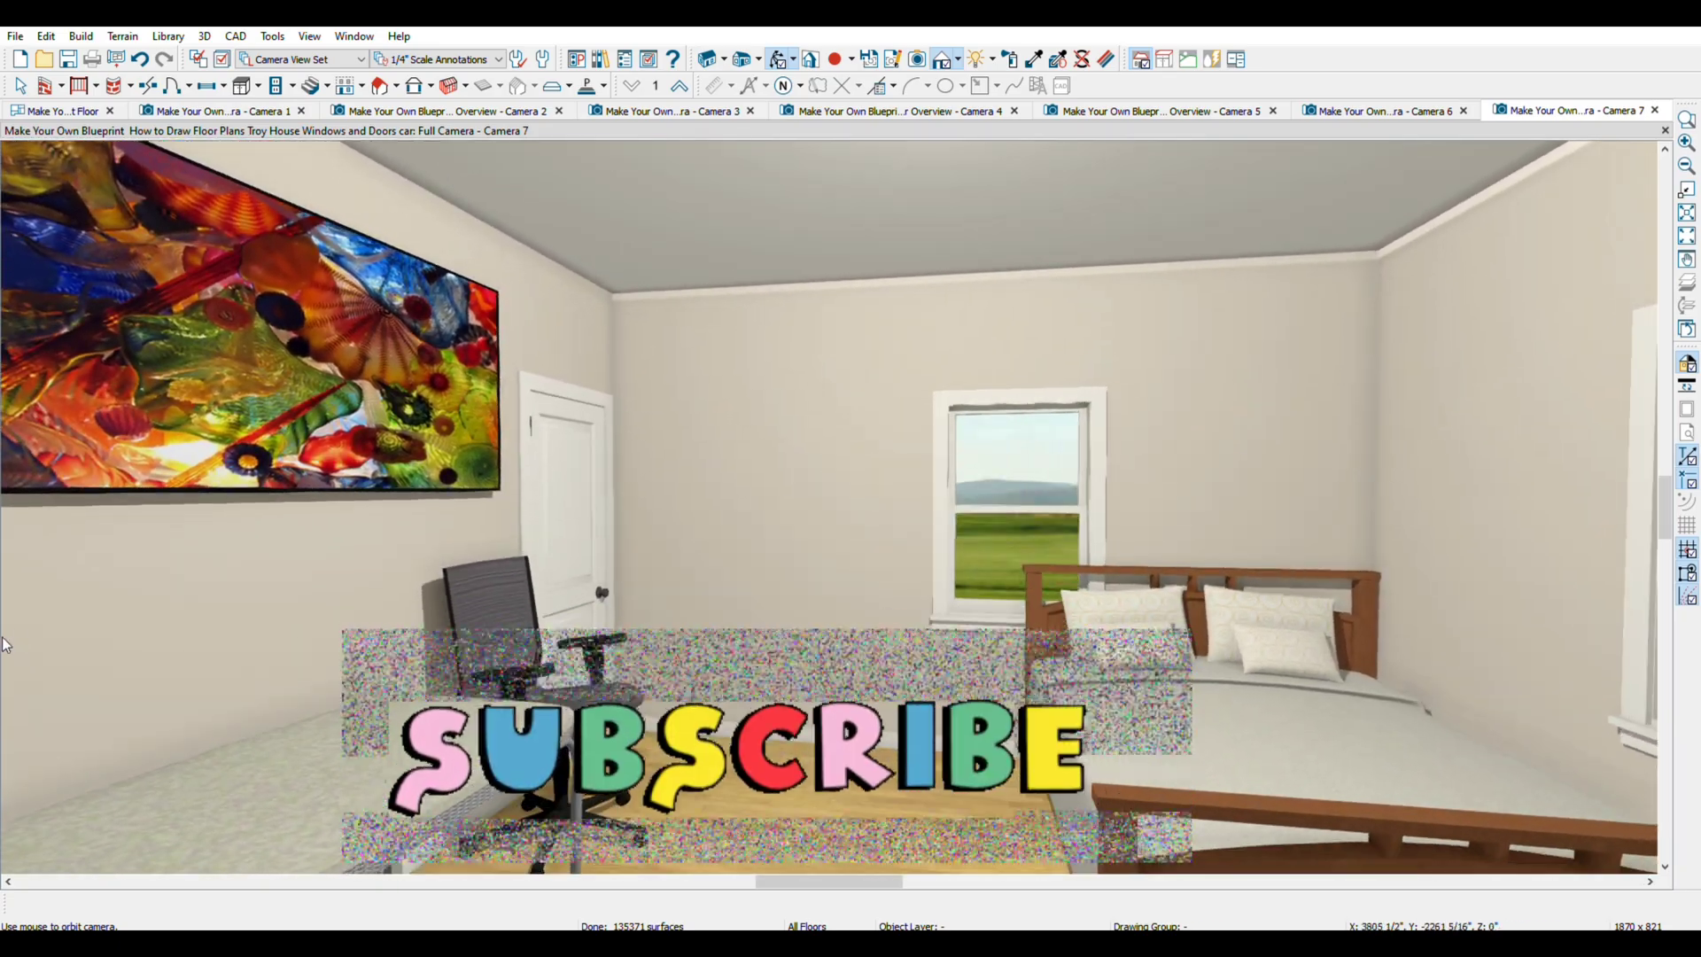
pyautogui.moveTo(761, 640)
pyautogui.mouseDown()
pyautogui.moveTo(541, 687)
pyautogui.moveTo(205, 653)
pyautogui.moveTo(375, 505)
pyautogui.moveTo(1311, 402)
pyautogui.moveTo(1253, 475)
pyautogui.moveTo(1120, 566)
pyautogui.moveTo(1321, 490)
pyautogui.moveTo(1652, 301)
pyautogui.moveTo(1631, 160)
pyautogui.mouseUp()
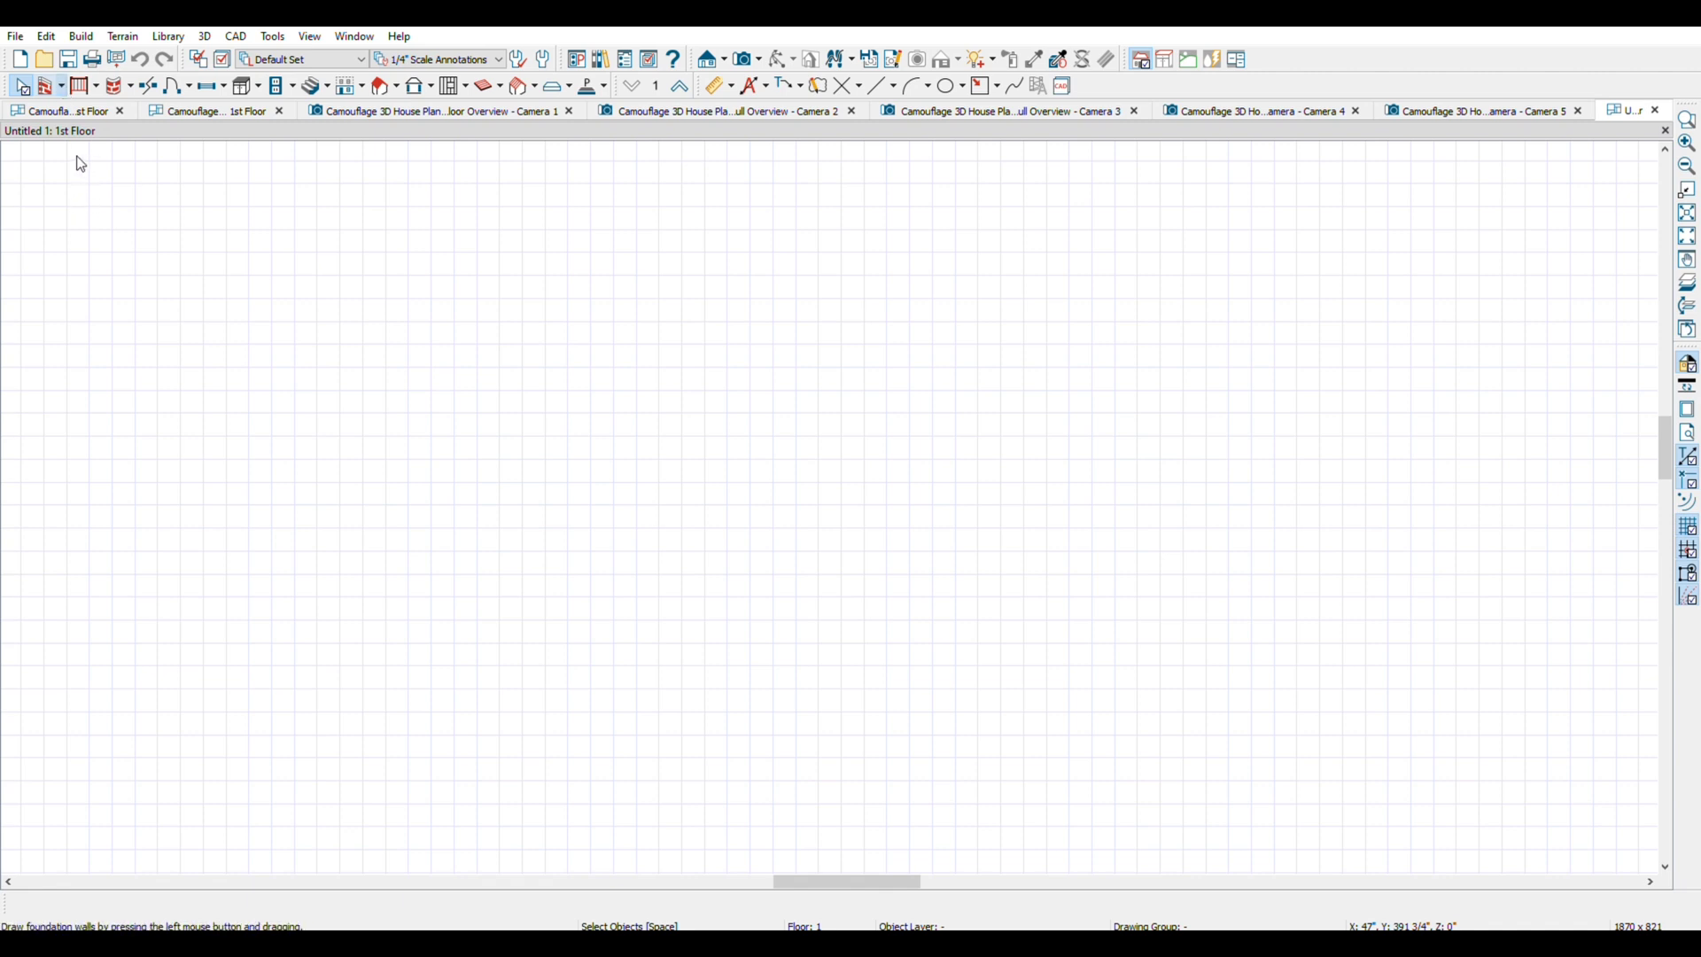
# Draw straight exterior walls in the blank plan: a top wall about 50'-7" long and a right wall about 30'-4" down
pyautogui.hotkey('shift', 'o')
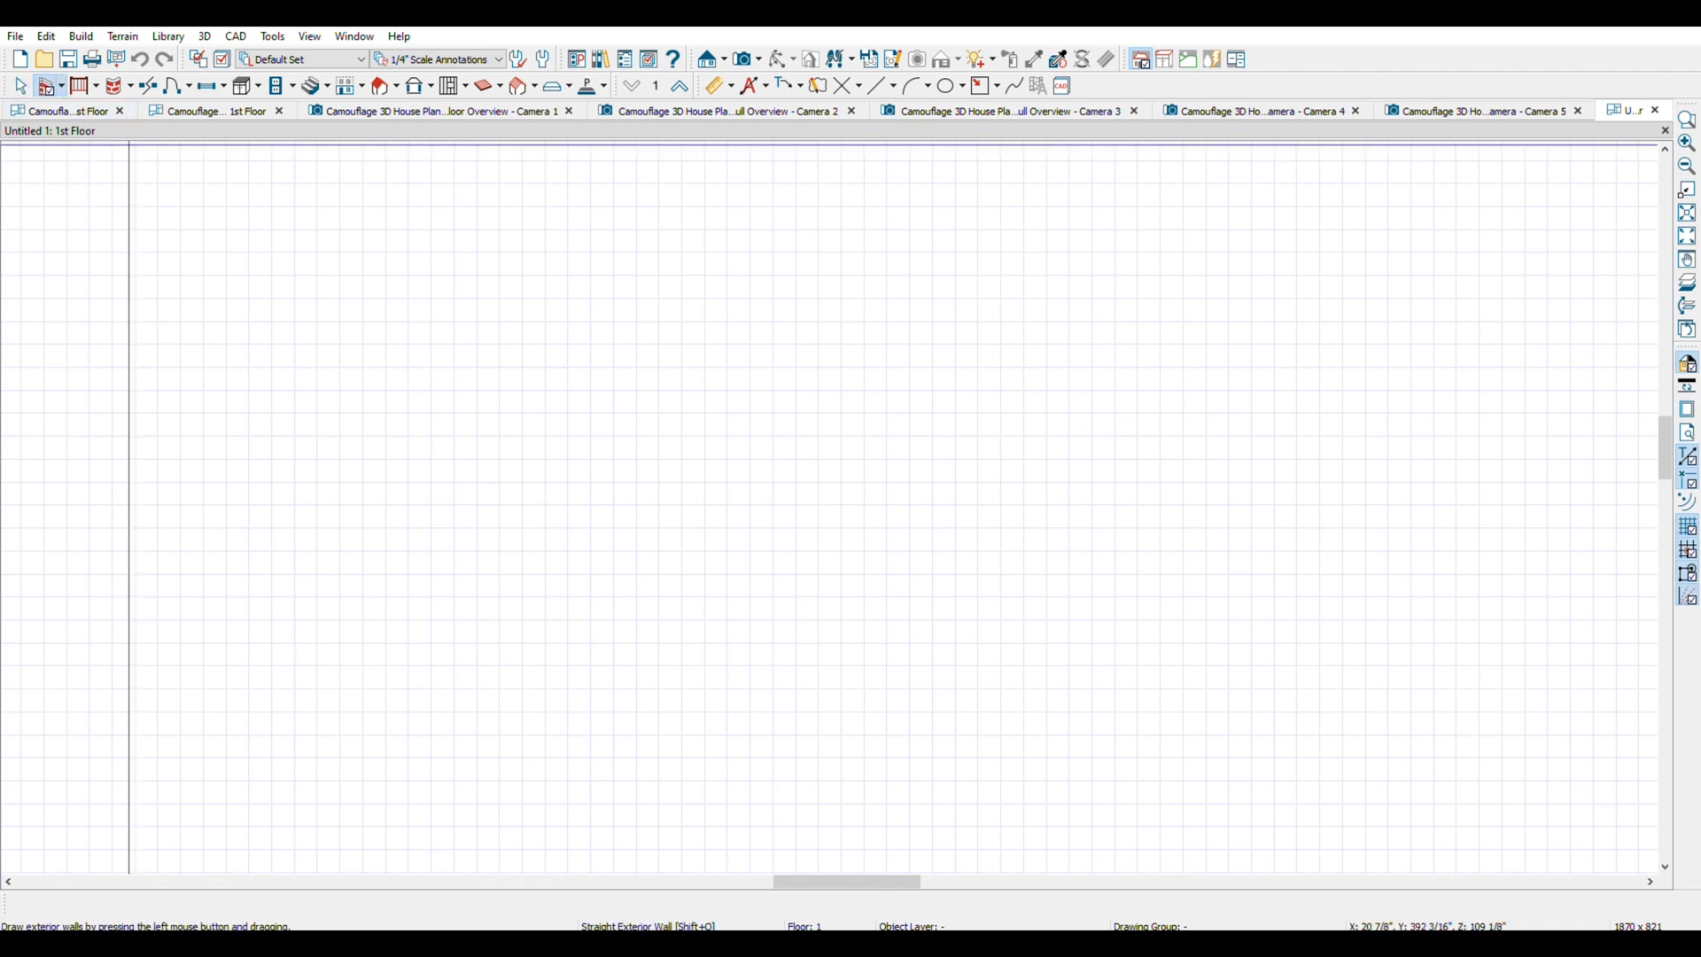
pyautogui.moveTo(358, 219); pyautogui.dragTo(882, 245)
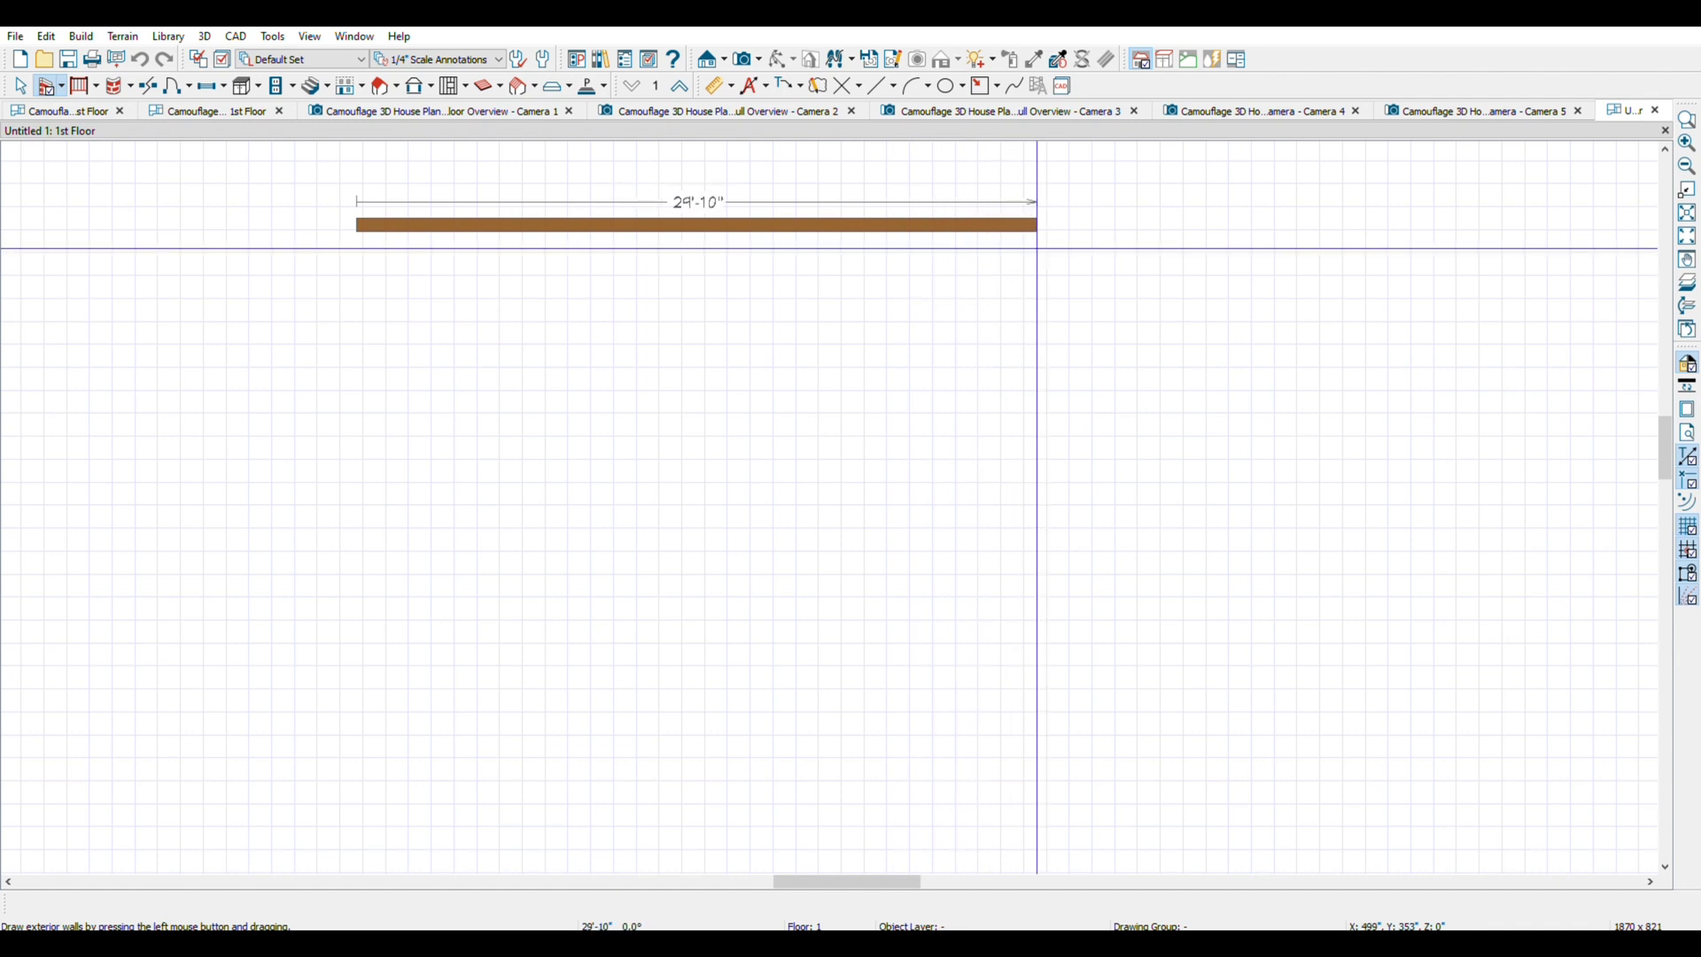
pyautogui.moveTo(1085, 251); pyautogui.dragTo(1388, 278)
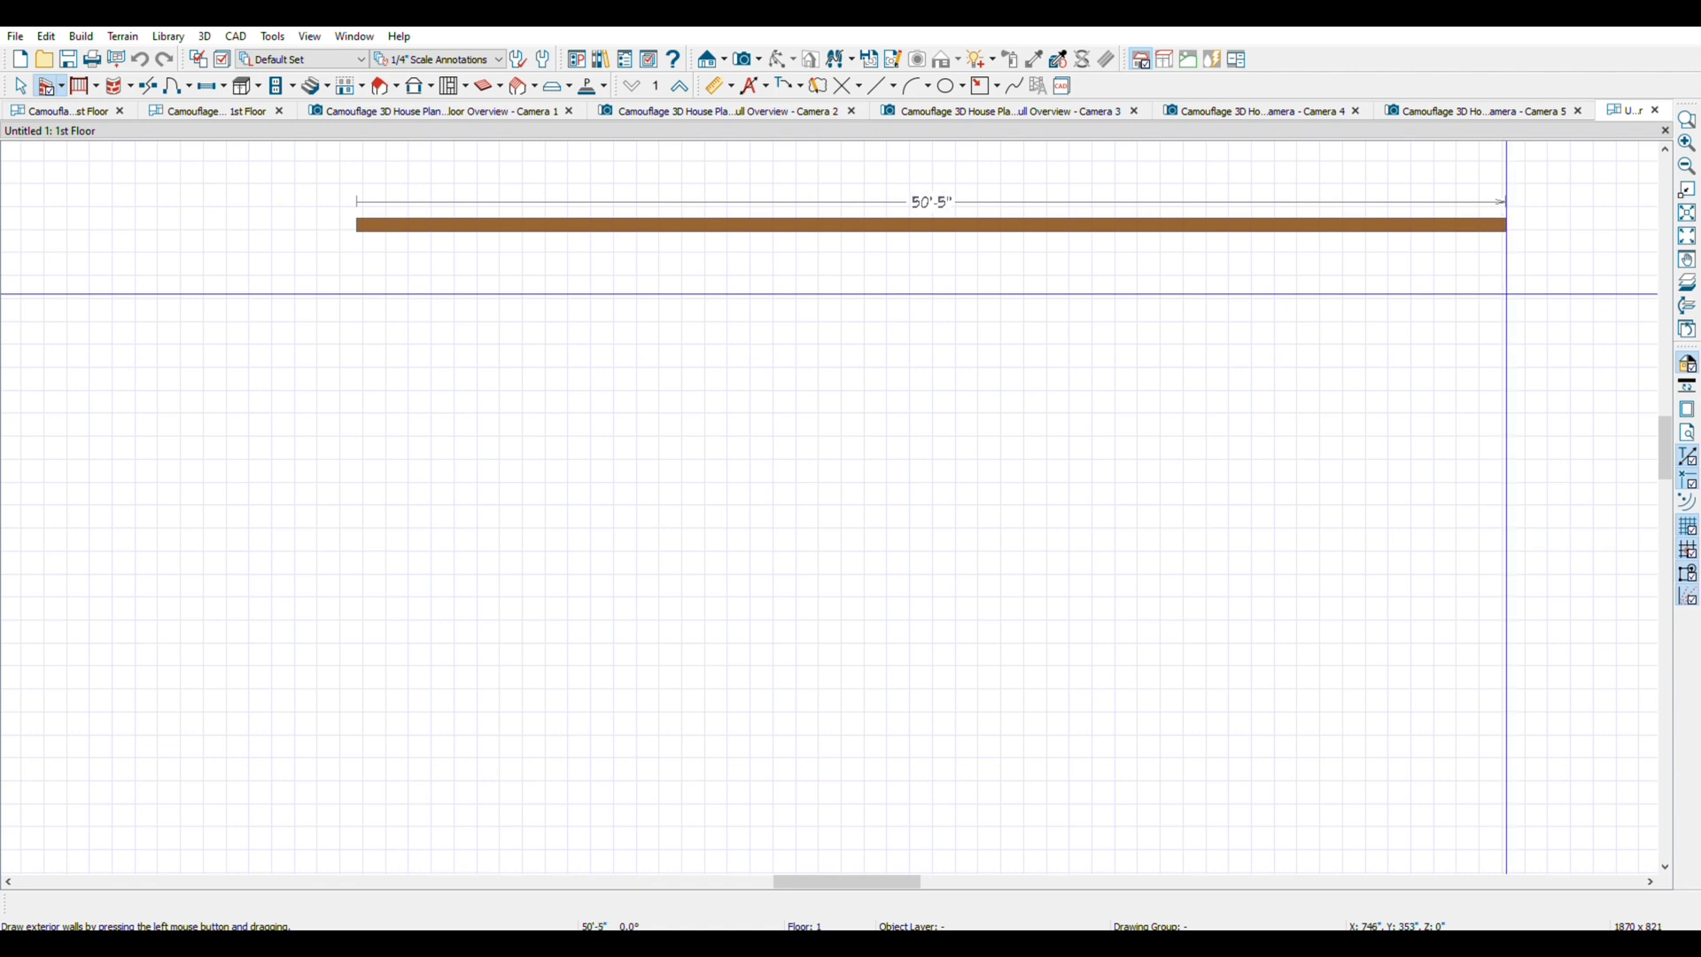
pyautogui.moveTo(1508, 294); pyautogui.dragTo(1509, 284)
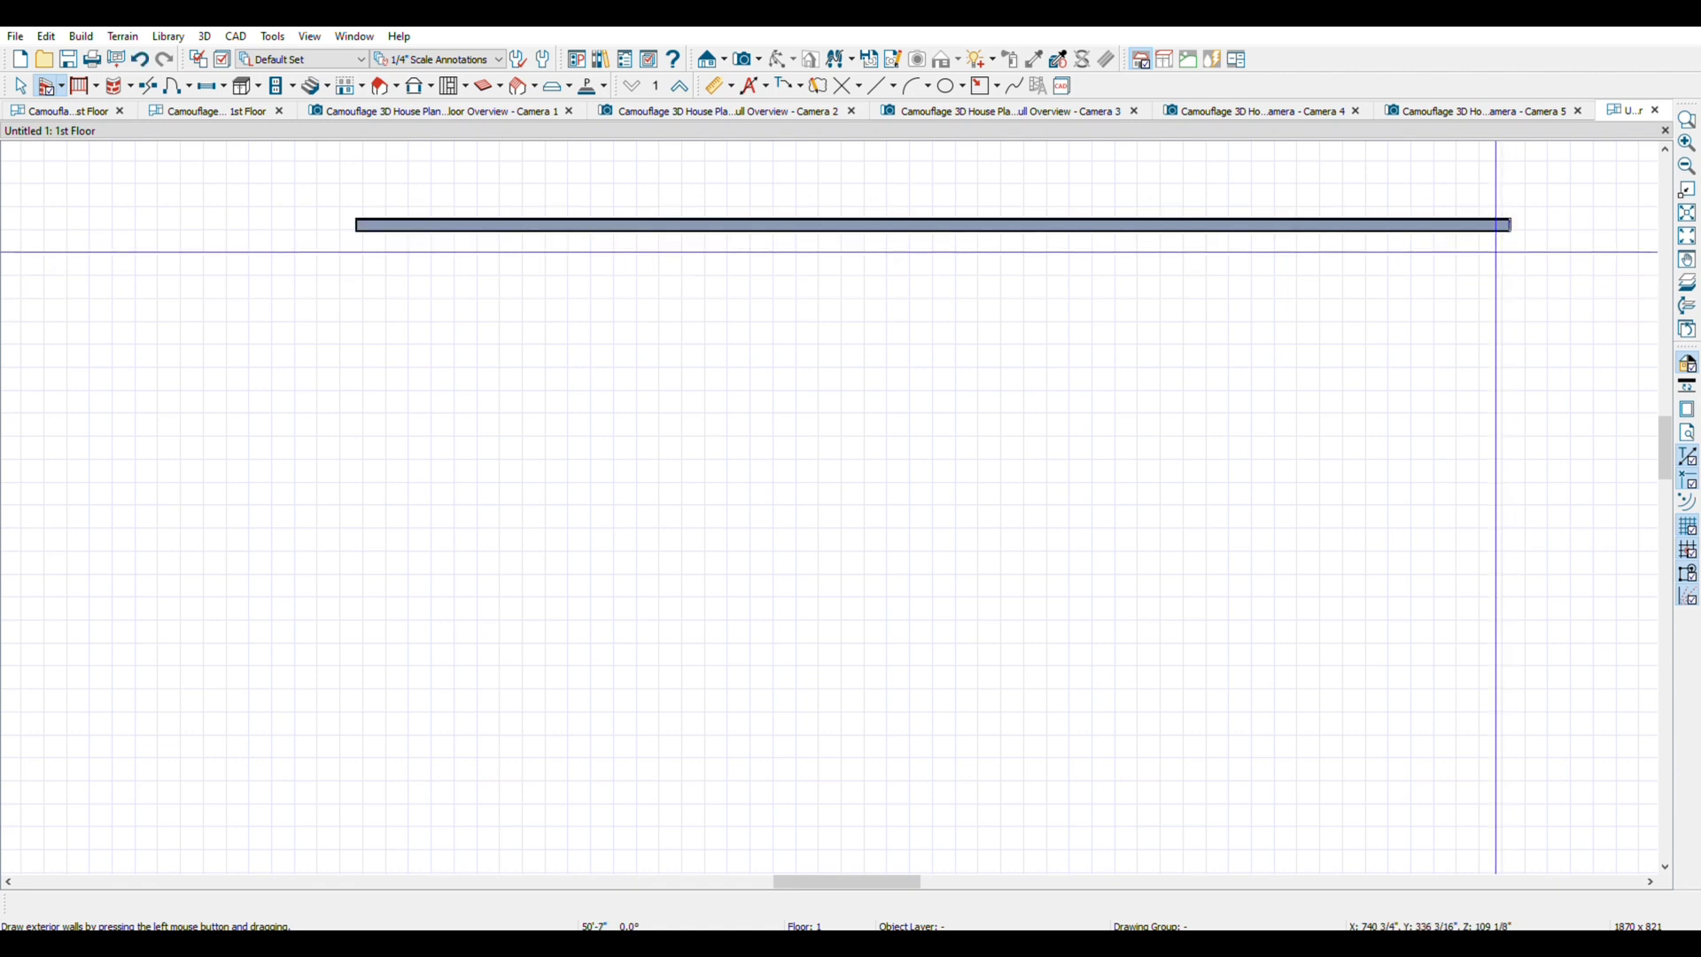
pyautogui.moveTo(1512, 256); pyautogui.dragTo(1507, 675)
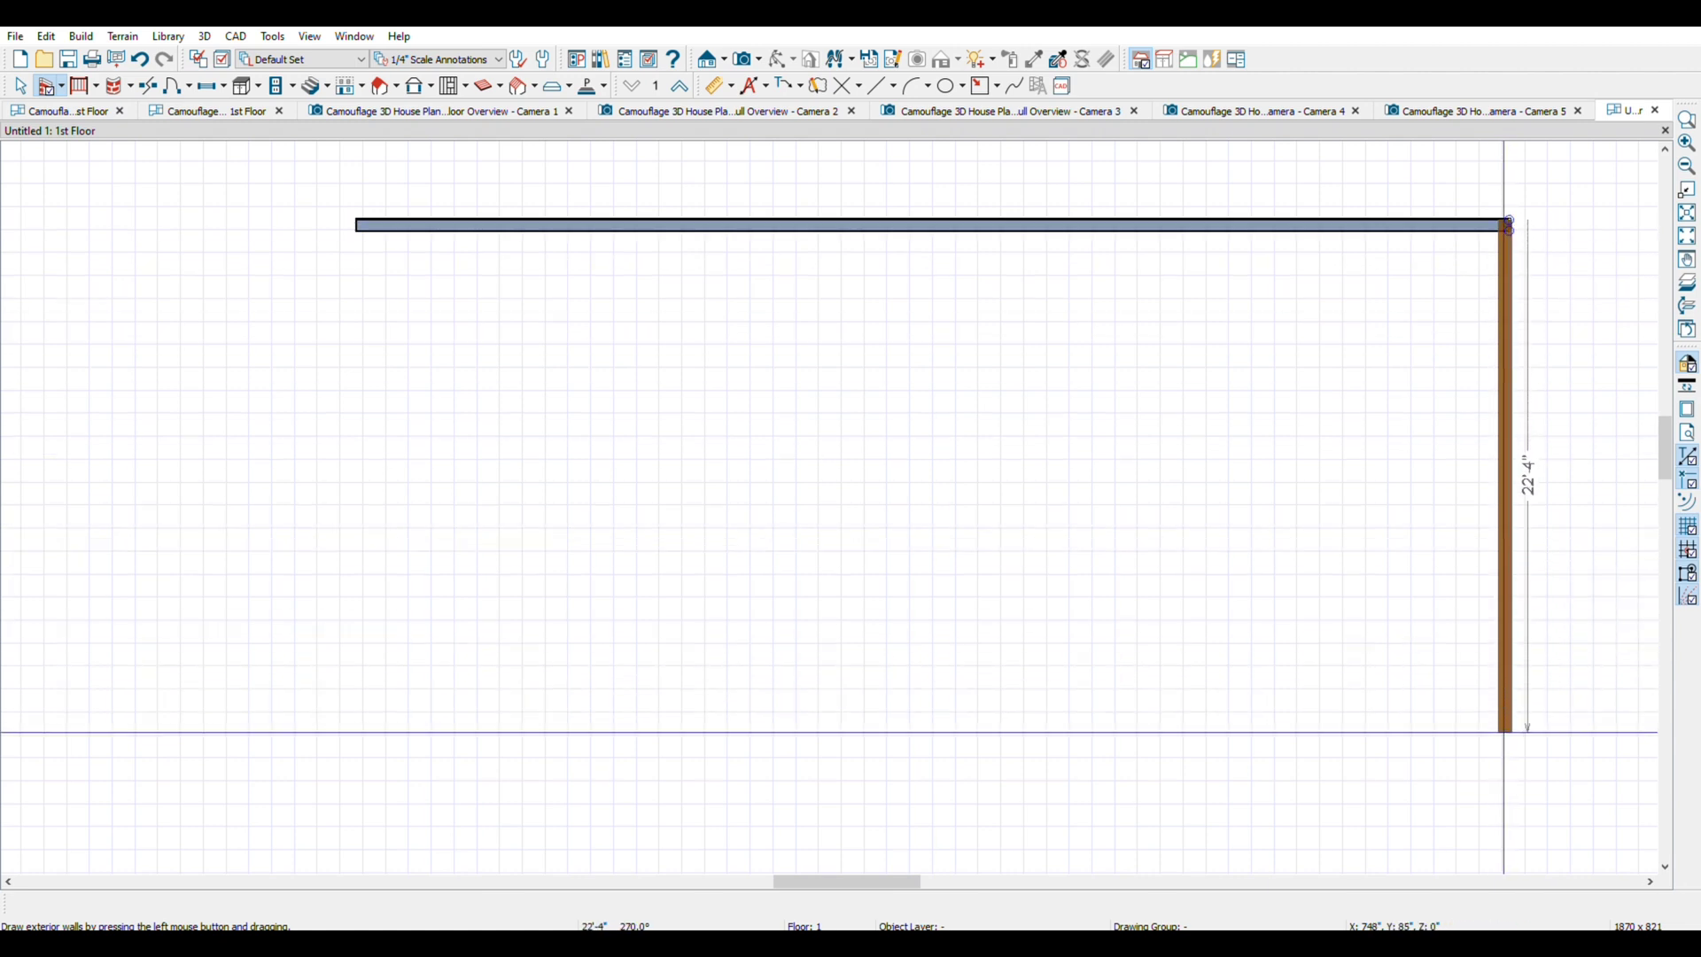
pyautogui.moveTo(1508, 820); pyautogui.dragTo(1508, 873)
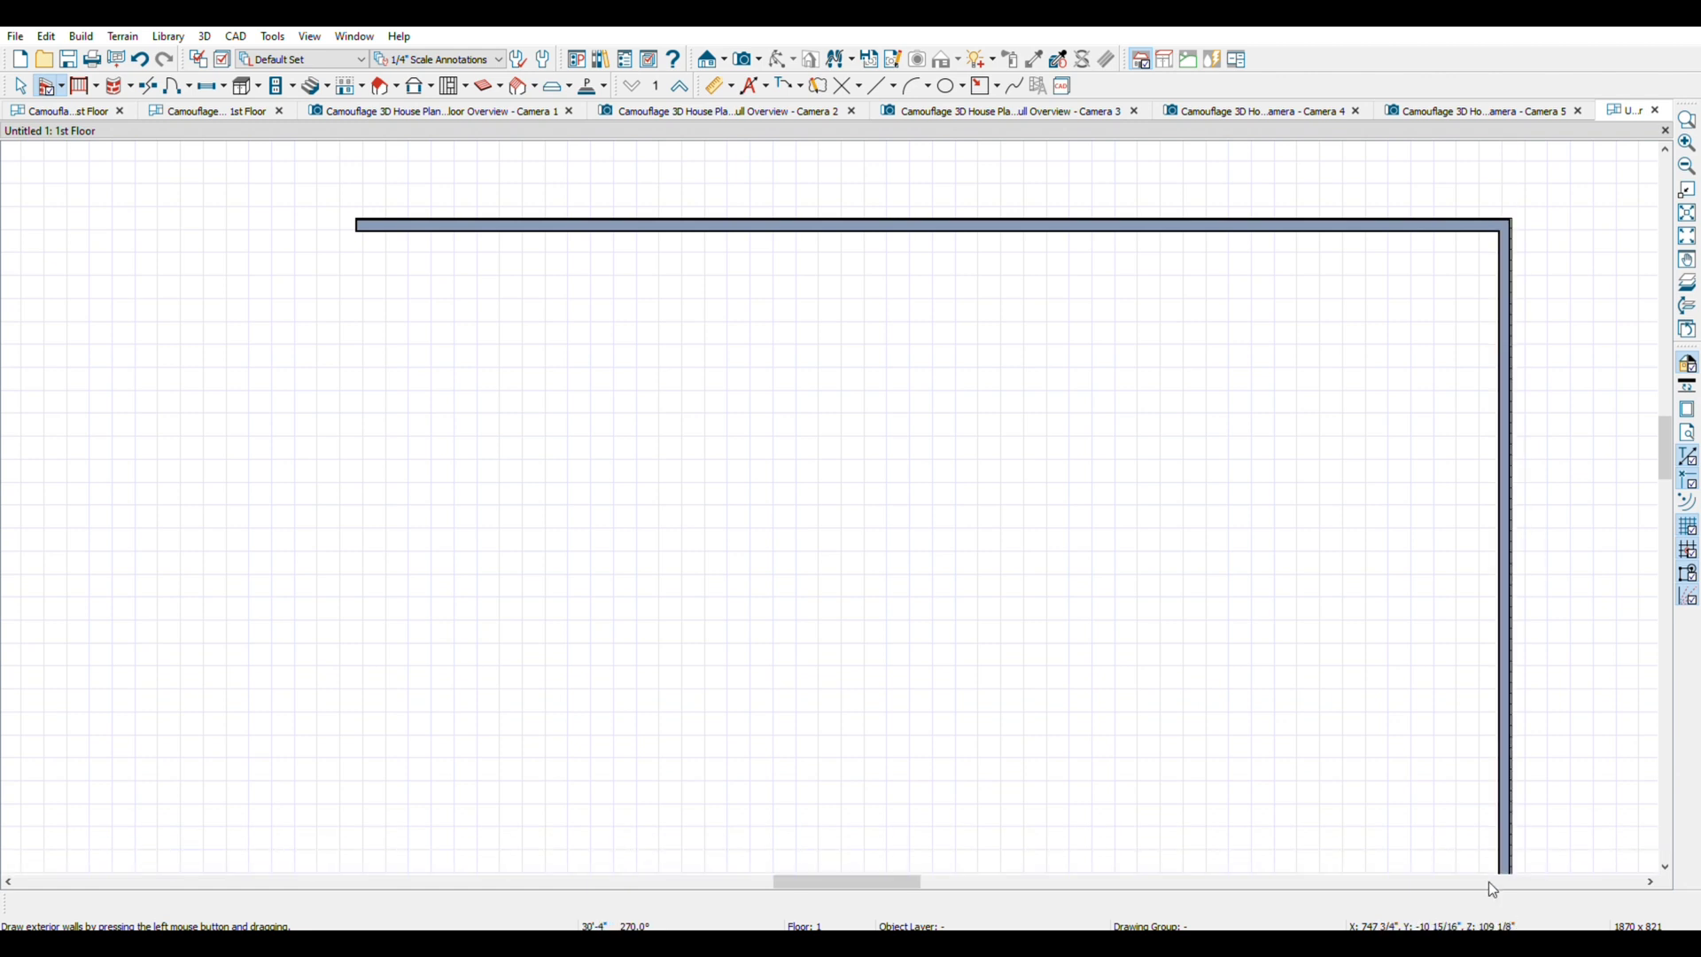
# Draw the bottom exterior wall, undo the misplaced short left wall, and close the rectangle with a full-height left wall
pyautogui.scroll(-3, 1304, 624)
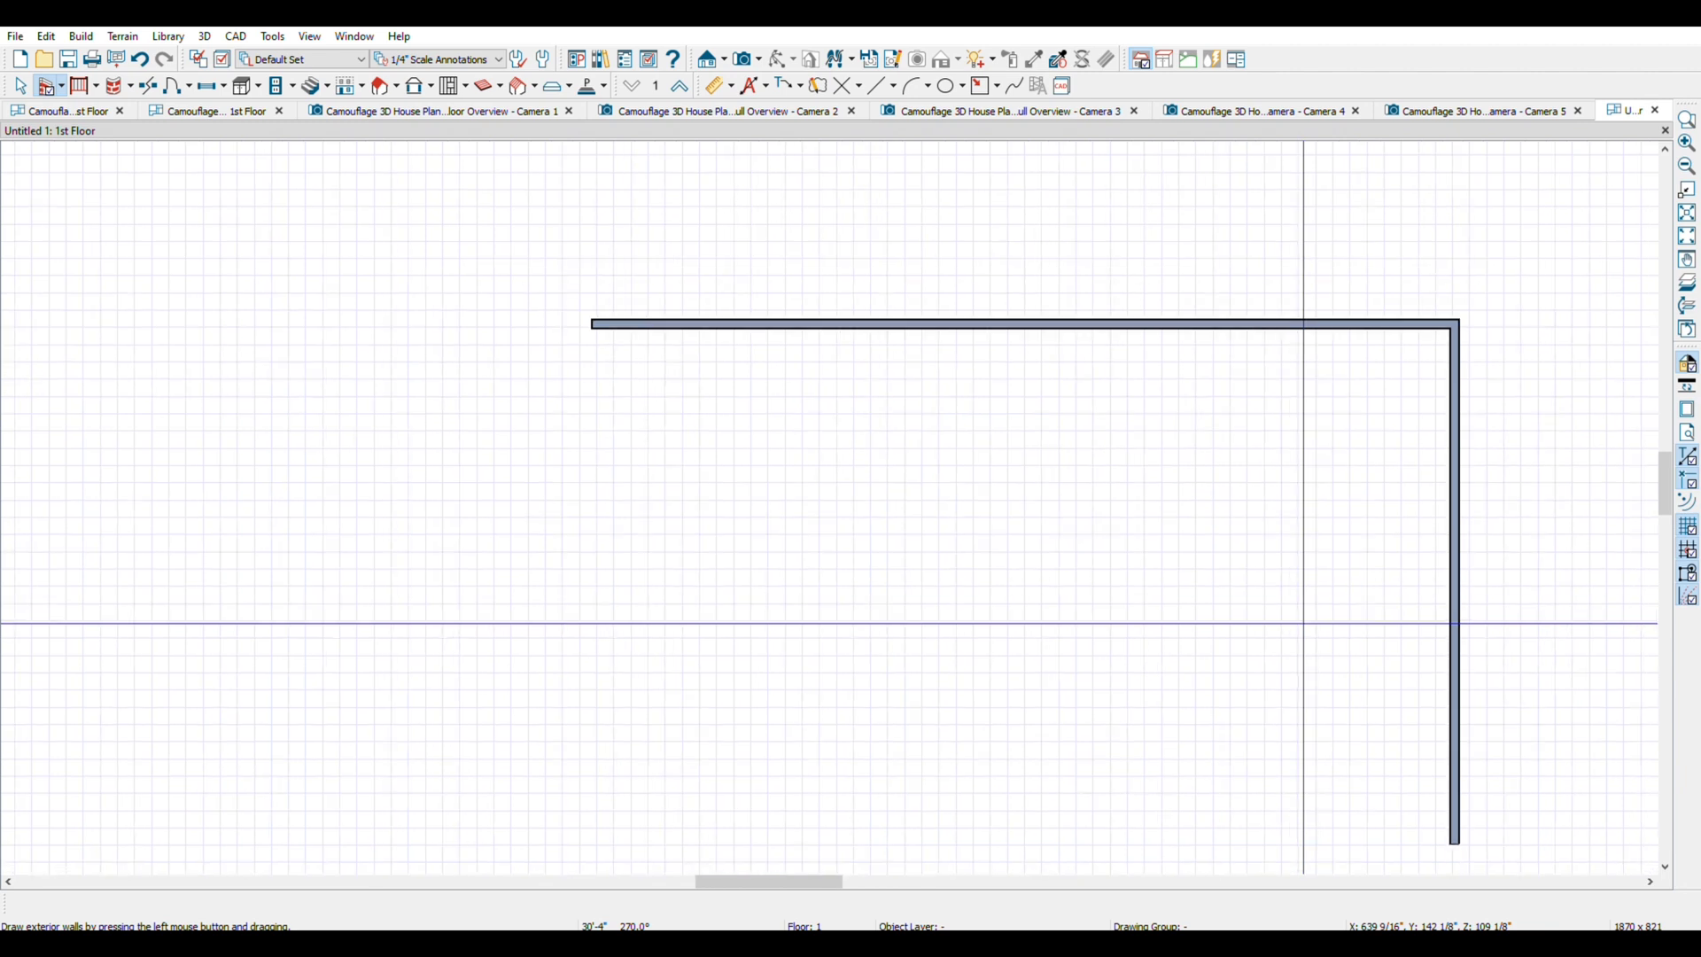
pyautogui.moveTo(1670, 492); pyautogui.dragTo(1670, 521)
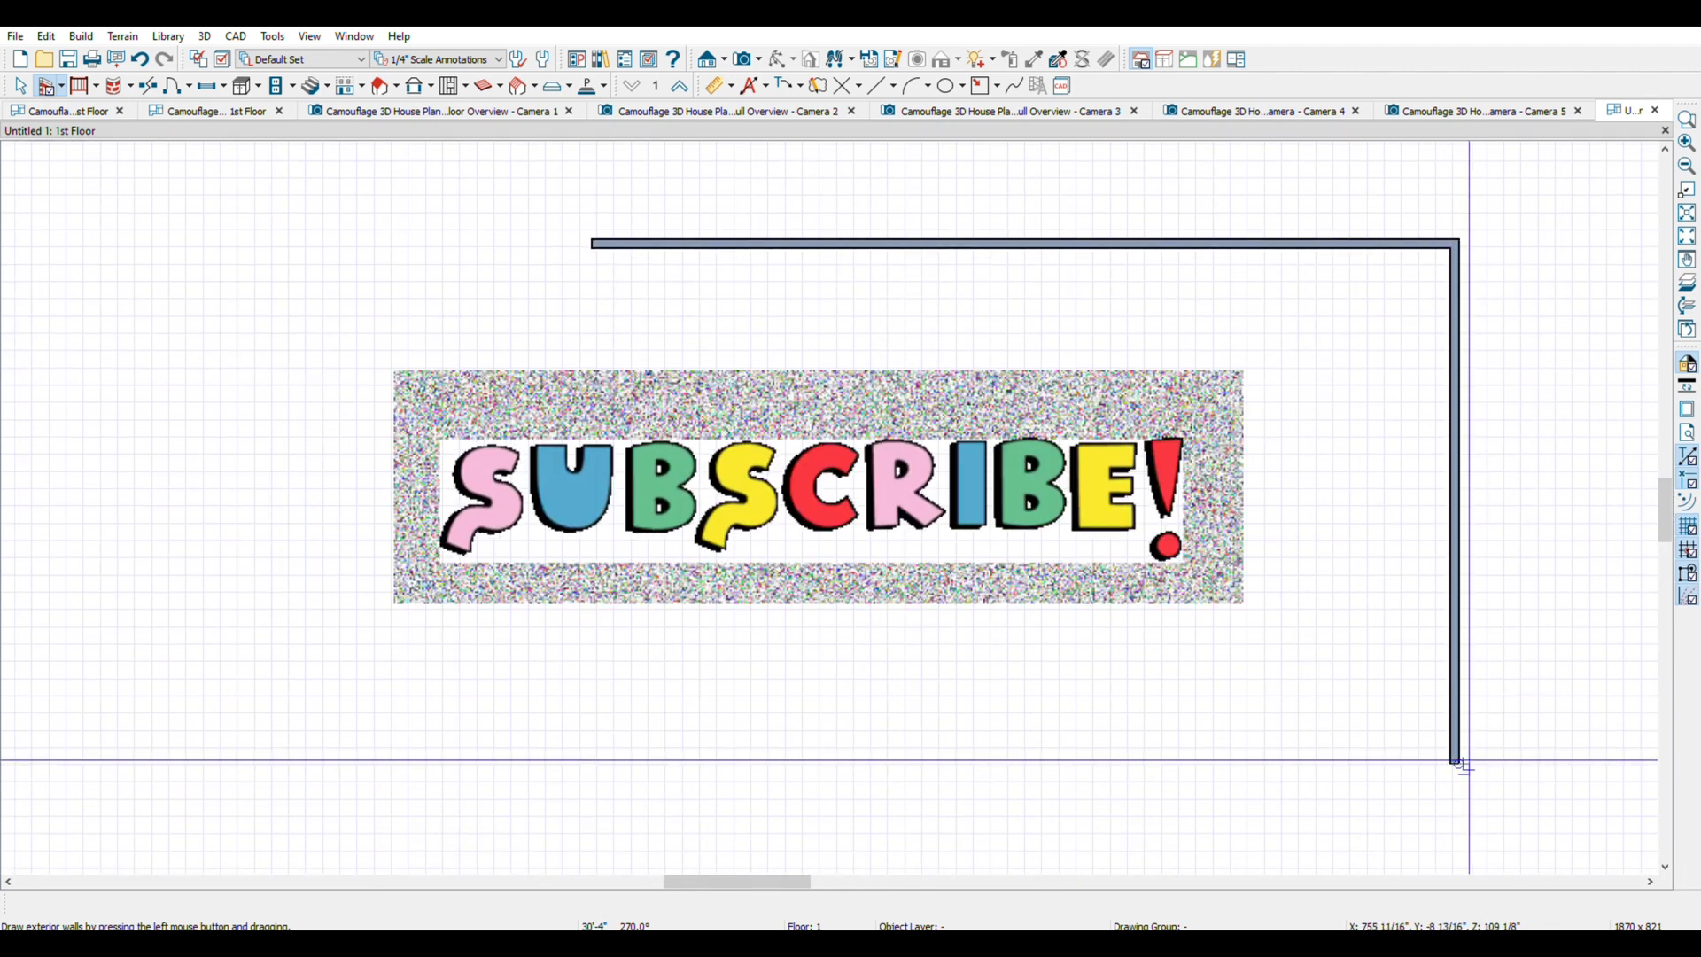
pyautogui.moveTo(1459, 762)
pyautogui.mouseDown()
pyautogui.moveTo(590, 791)
pyautogui.moveTo(592, 685)
pyautogui.mouseUp()
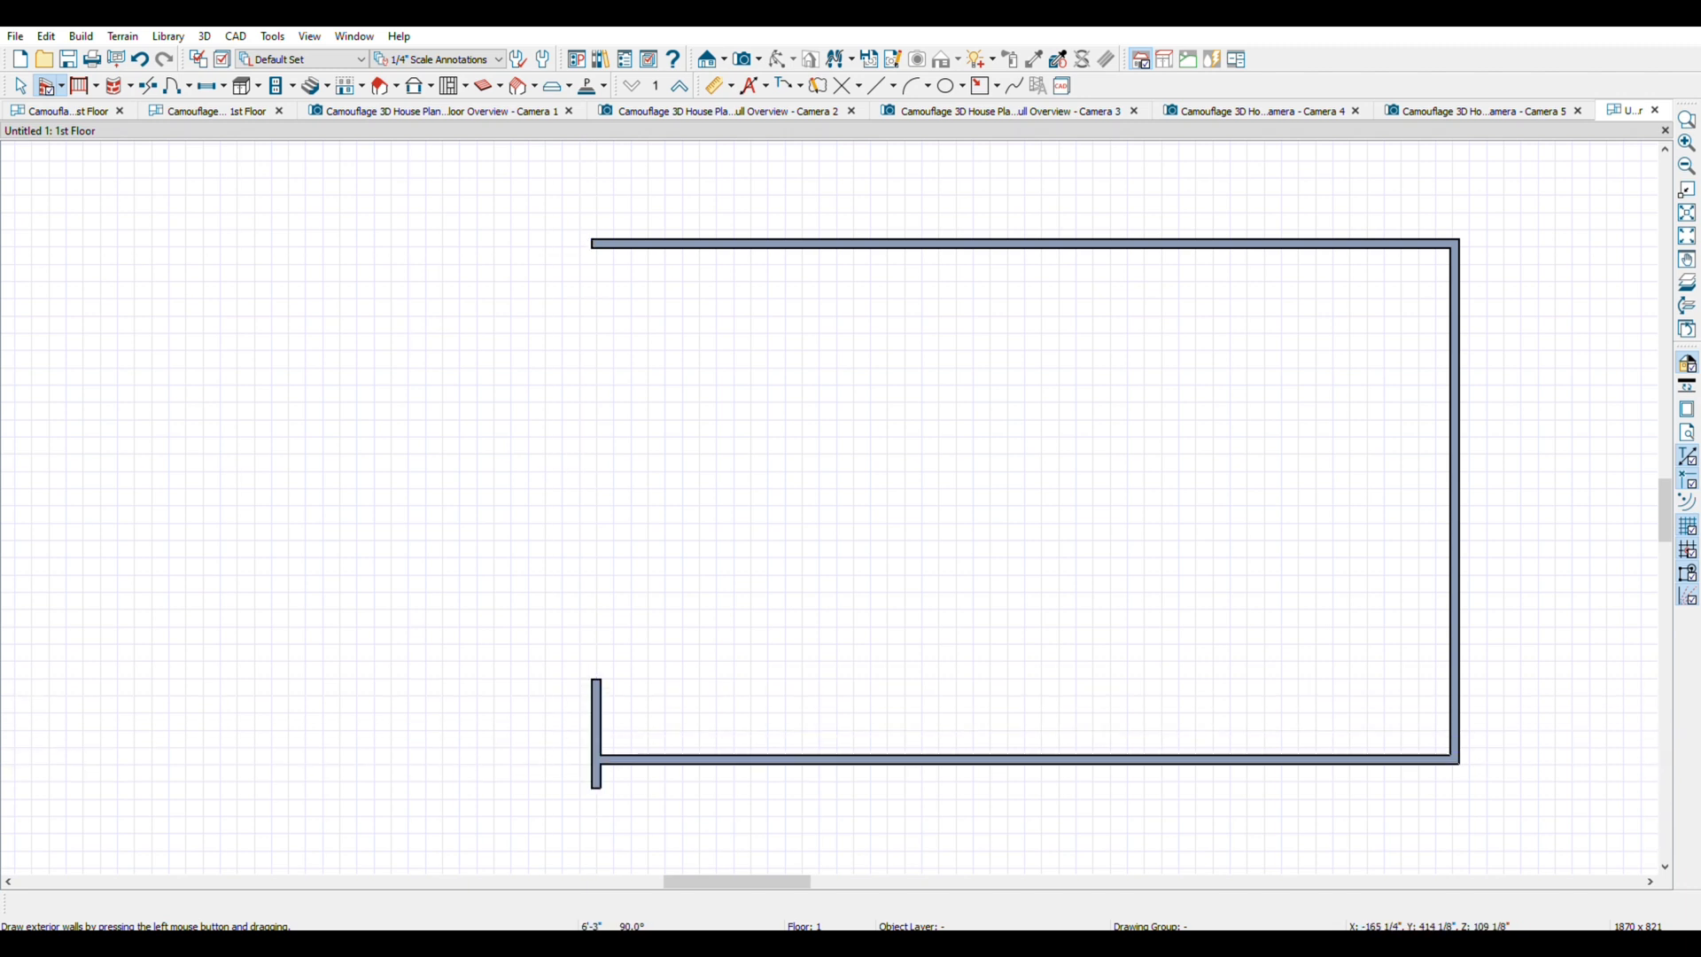
pyautogui.click(142, 60)
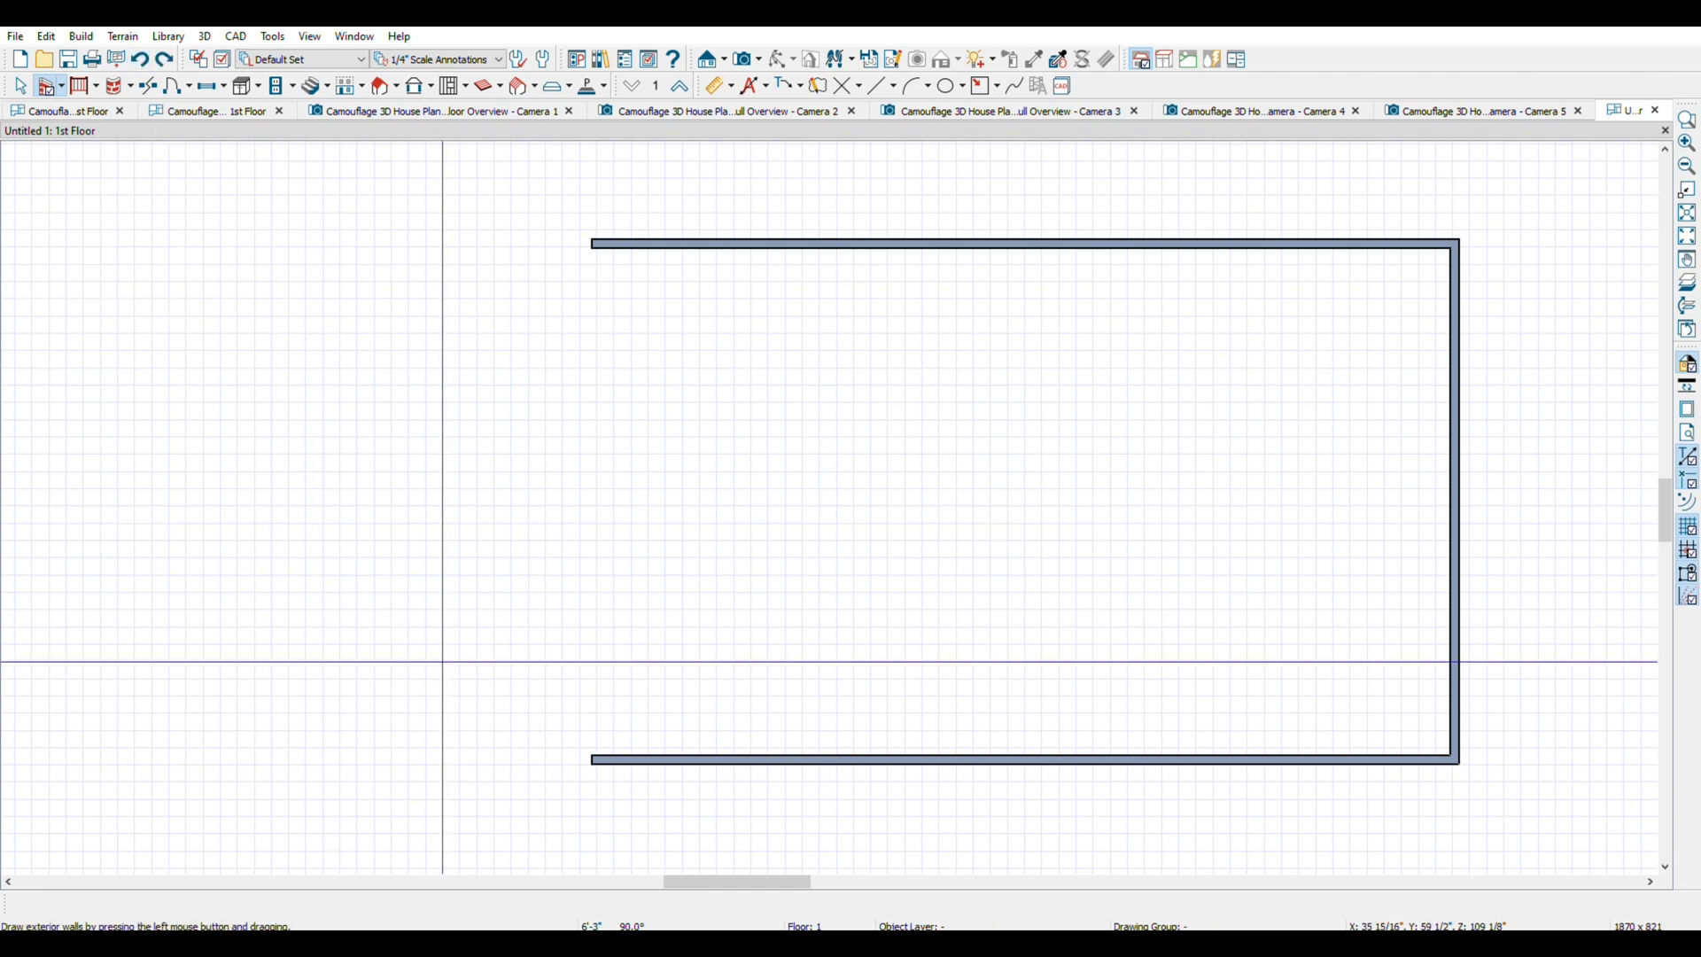
pyautogui.moveTo(593, 764); pyautogui.dragTo(583, 247)
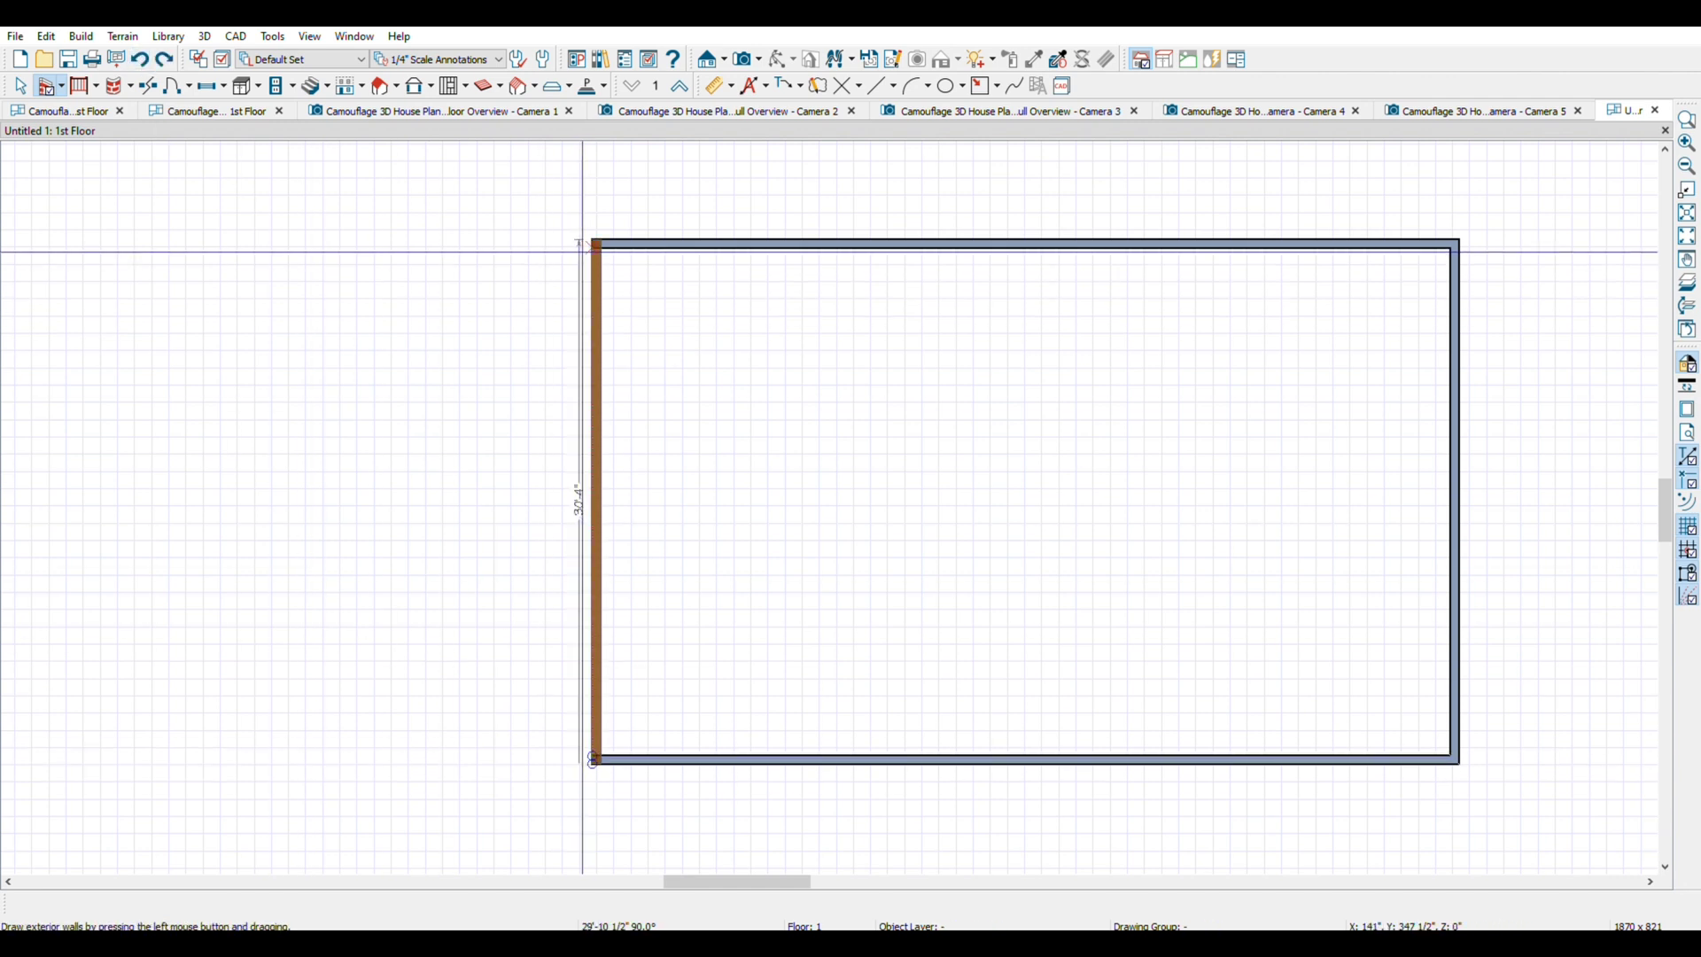
# Set the exterior wall rectangle to 50' wide and 30' deep
pyautogui.click(1016, 241)
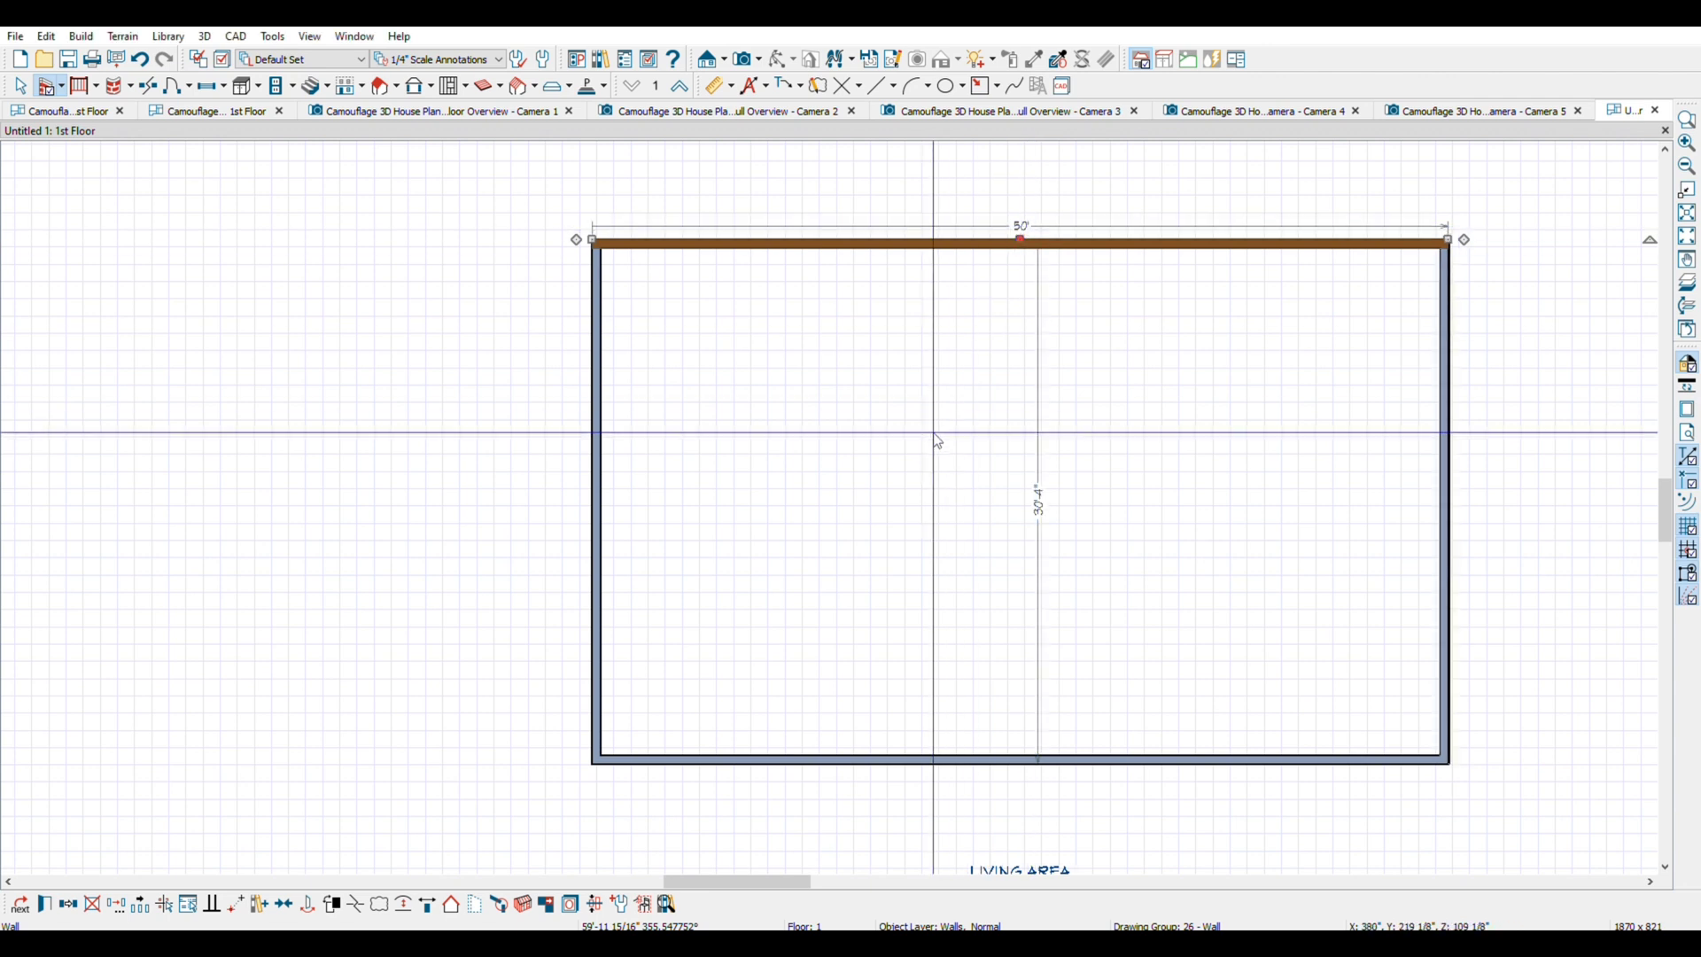
pyautogui.click(599, 538)
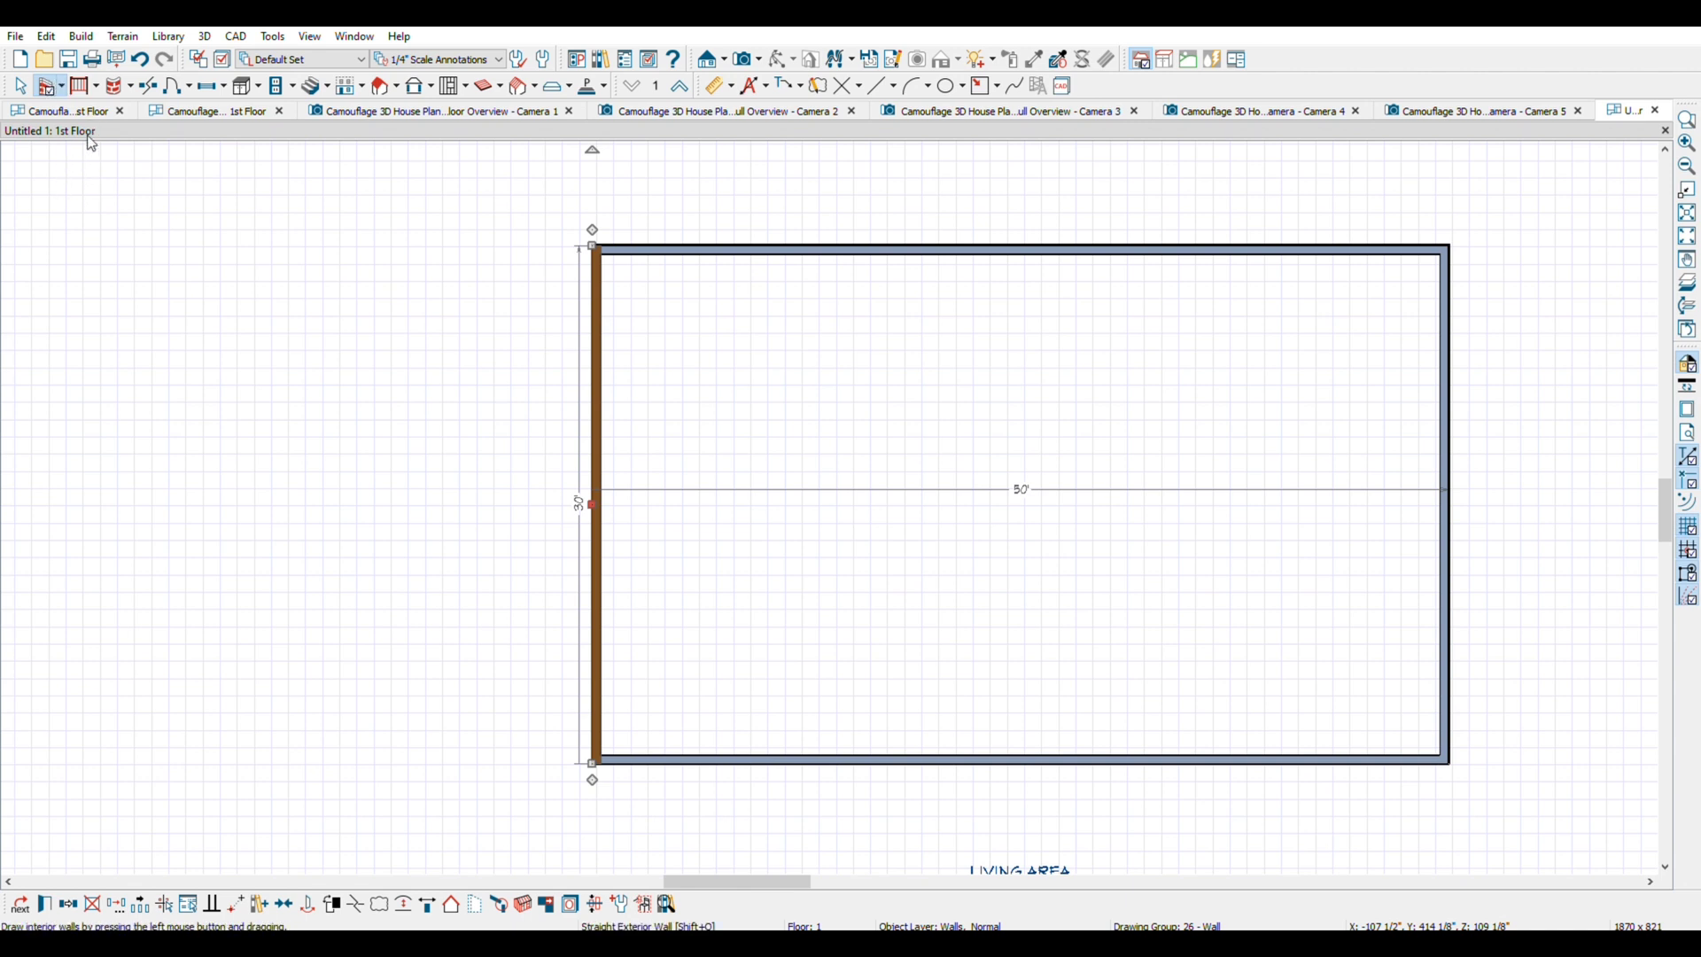
# Draw two straight interior walls from the right exterior wall to the bottom one, enclosing a lower-right corner room
pyautogui.hotkey('shift', 'i')
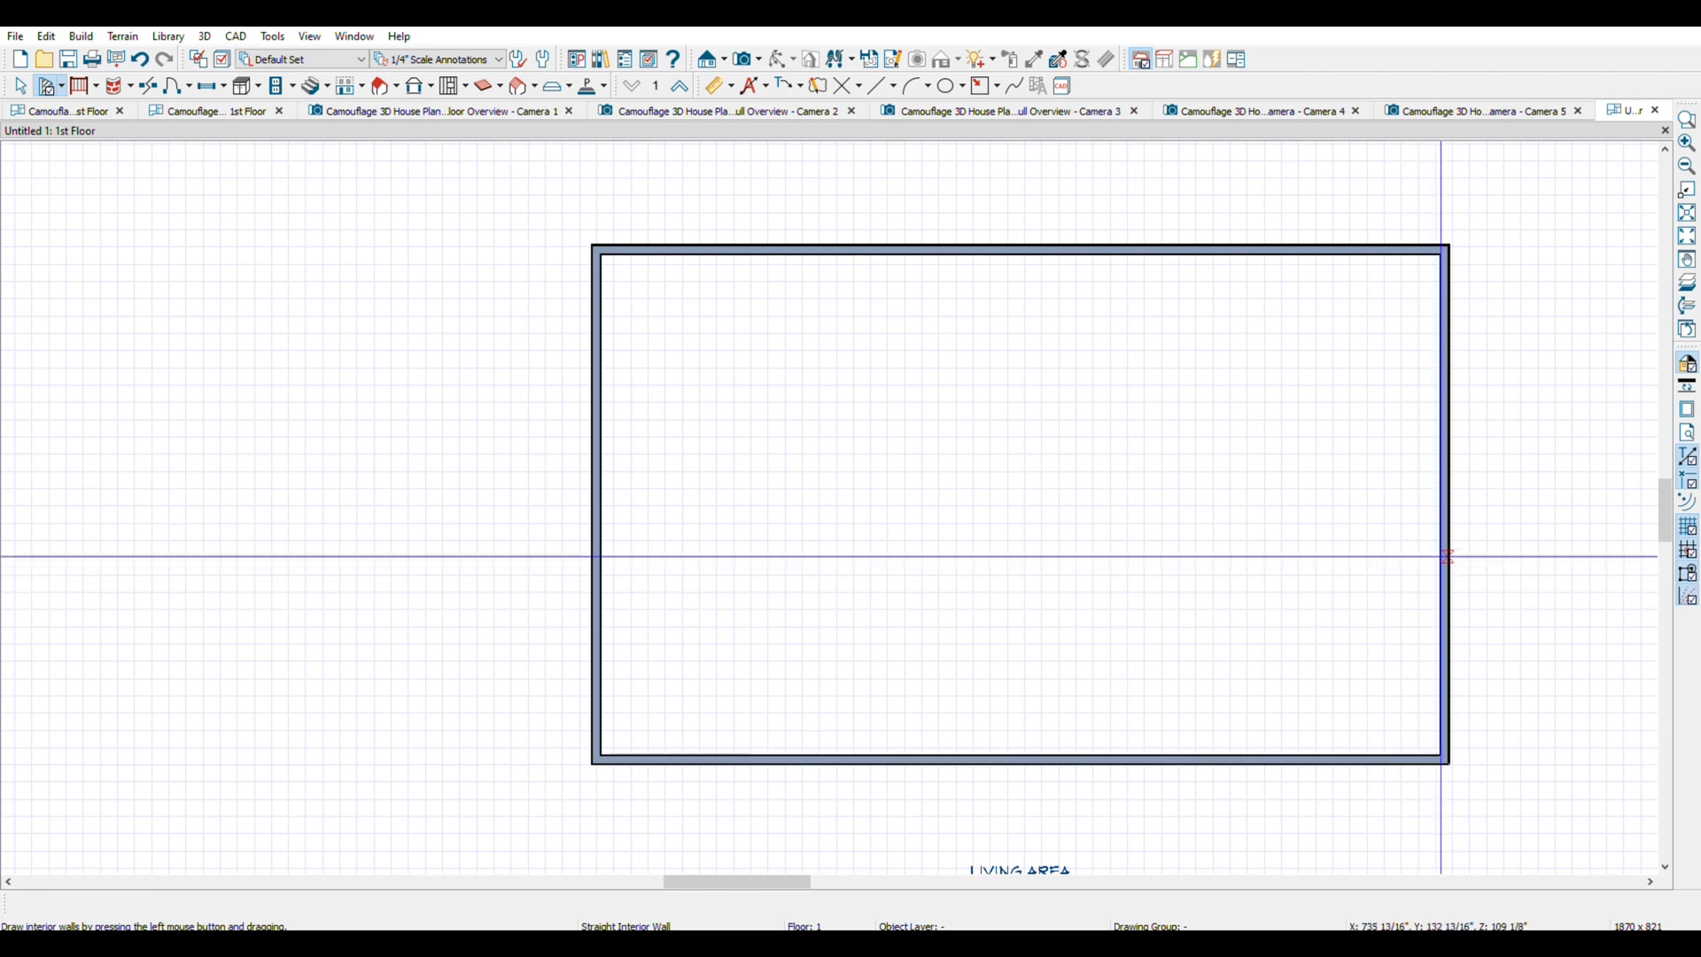
pyautogui.moveTo(1449, 549)
pyautogui.mouseDown()
pyautogui.moveTo(1270, 559)
pyautogui.moveTo(1268, 574)
pyautogui.moveTo(1266, 546)
pyautogui.mouseUp()
pyautogui.moveTo(1266, 546); pyautogui.dragTo(1269, 759)
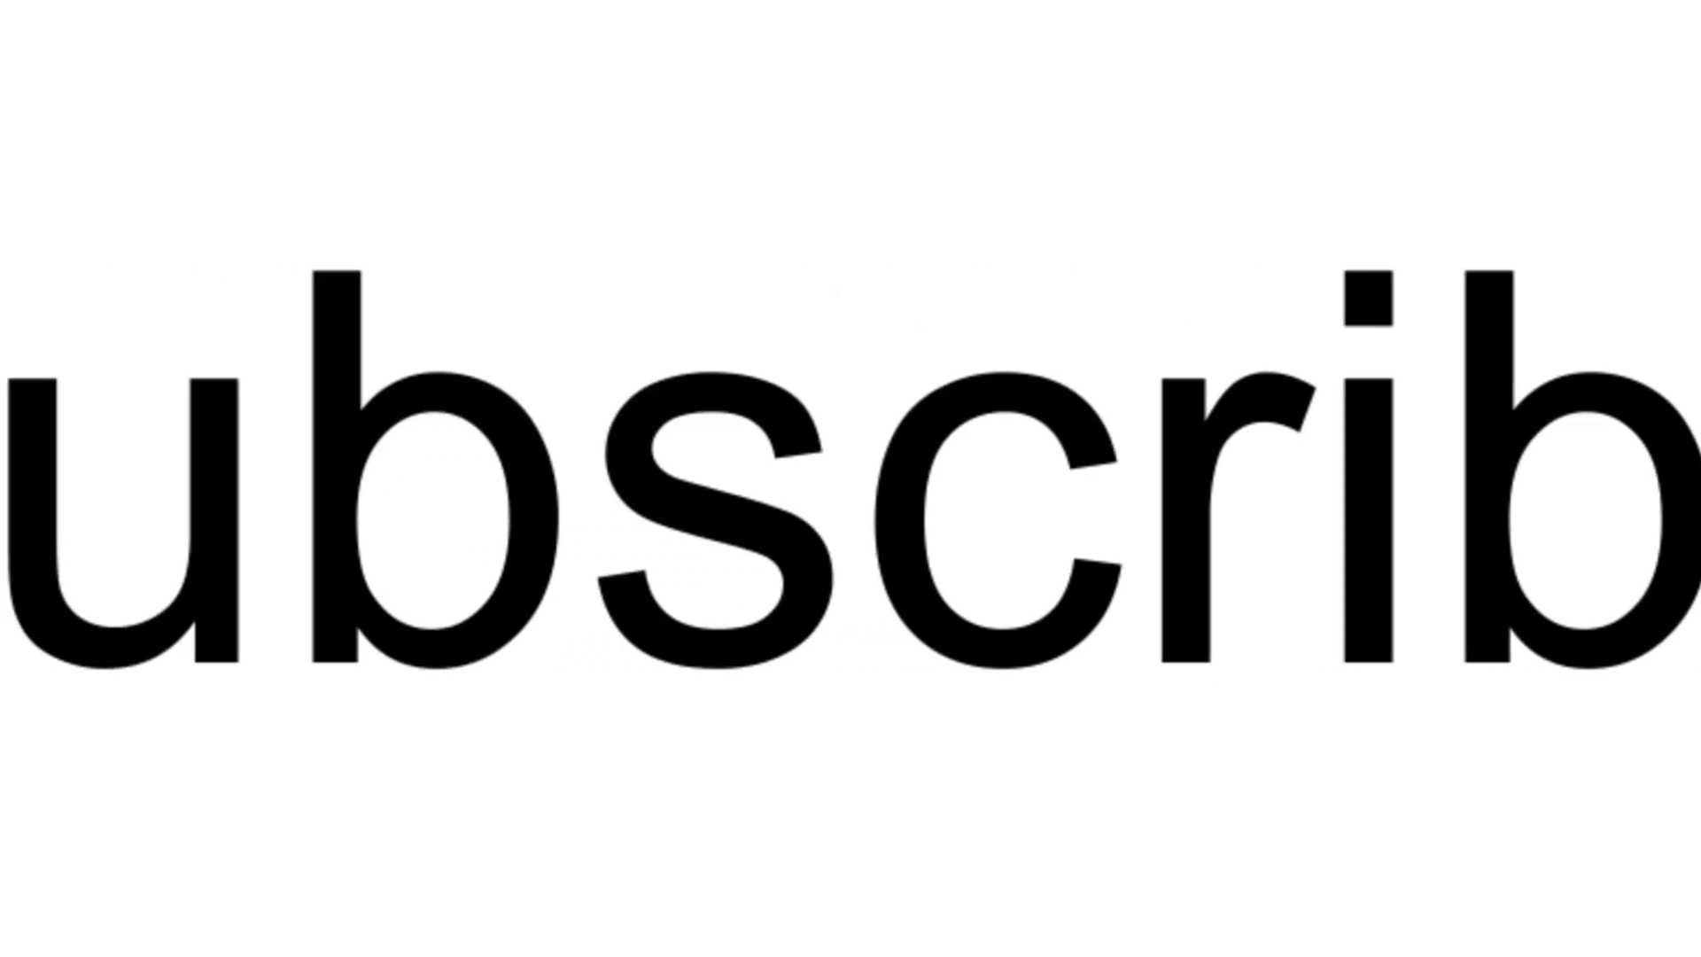